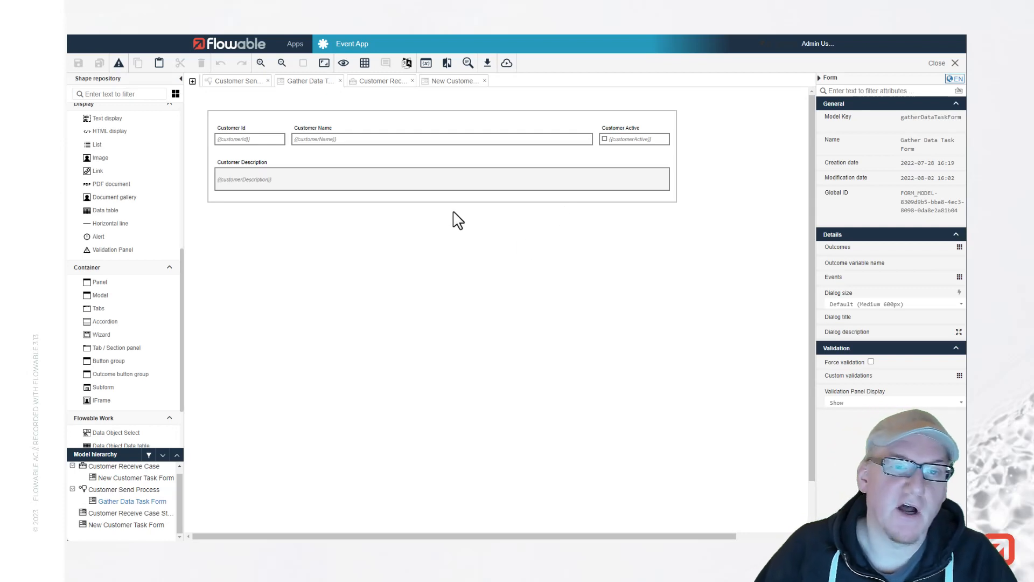
Review the Customer Receive Case and its New Customer Task Form, and return to the Customer Send Process
click(380, 82)
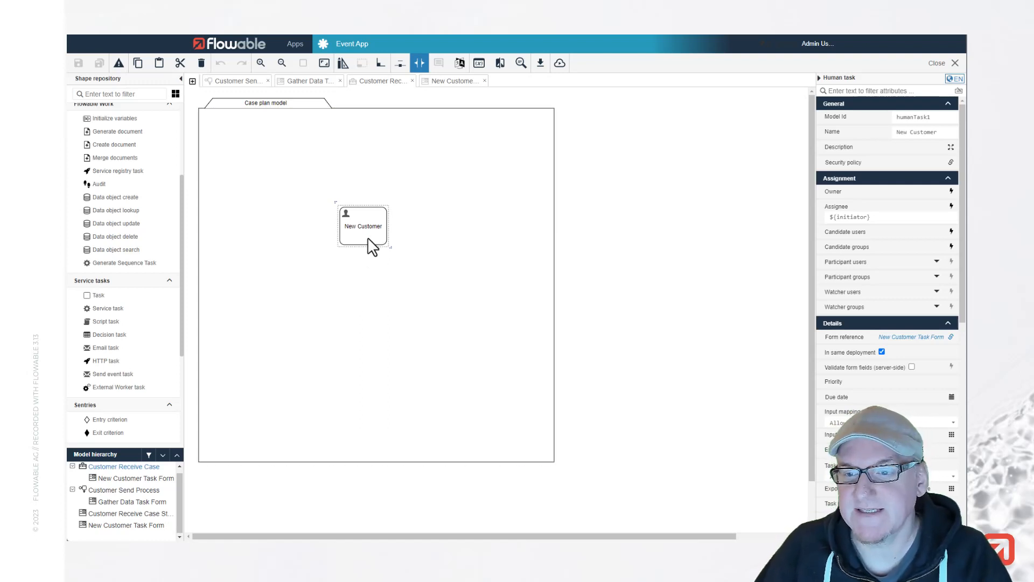
click(906, 337)
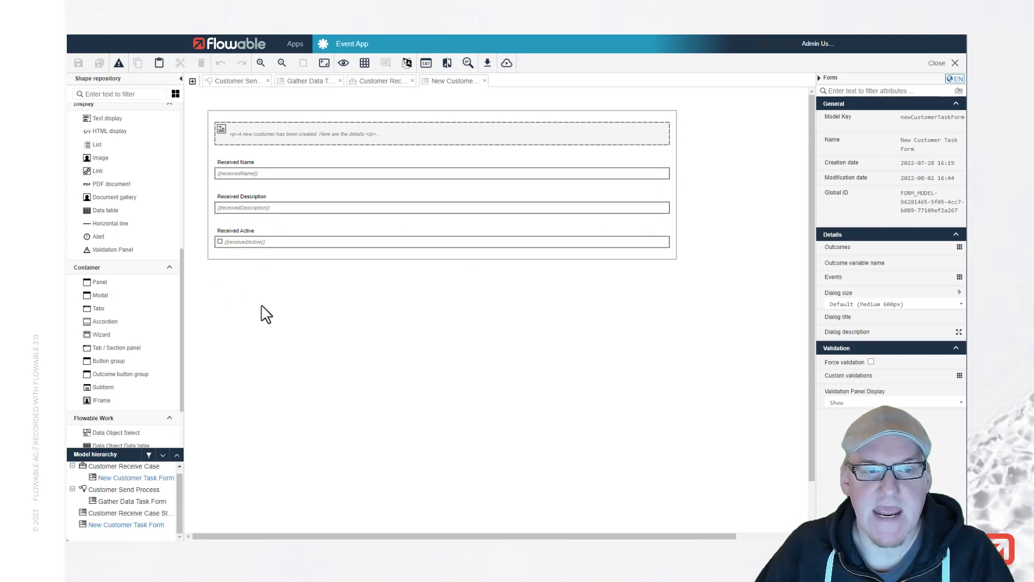
click(236, 81)
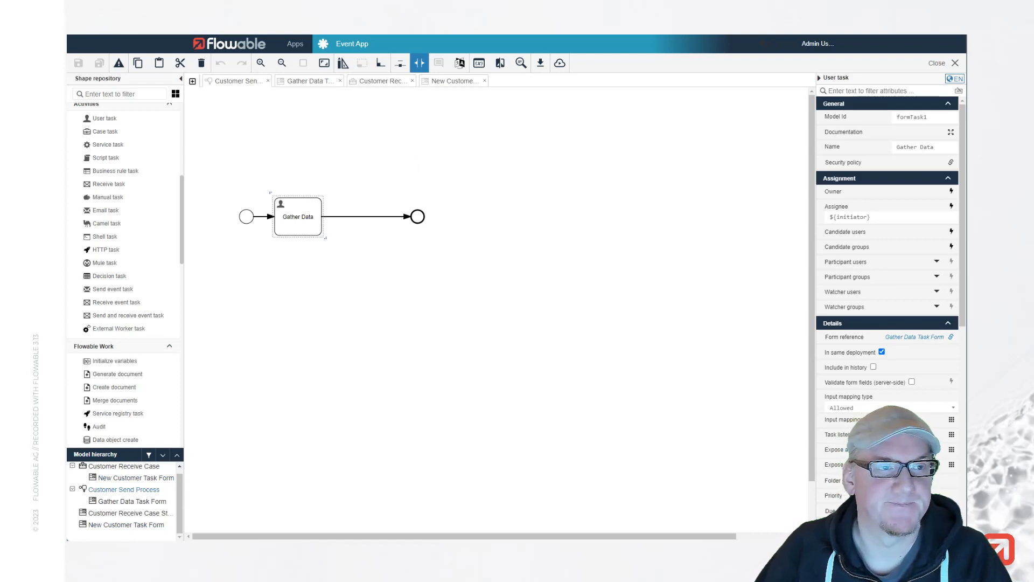
Insert a Send event task on the flow between the Gather Data task and the end event
click(289, 162)
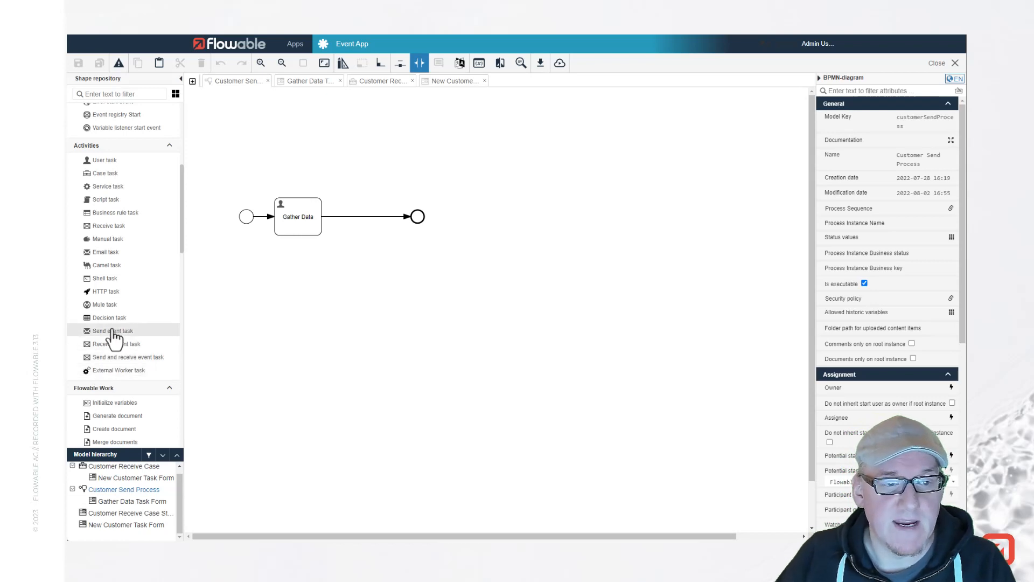
drag(109, 332, 370, 218)
click(399, 281)
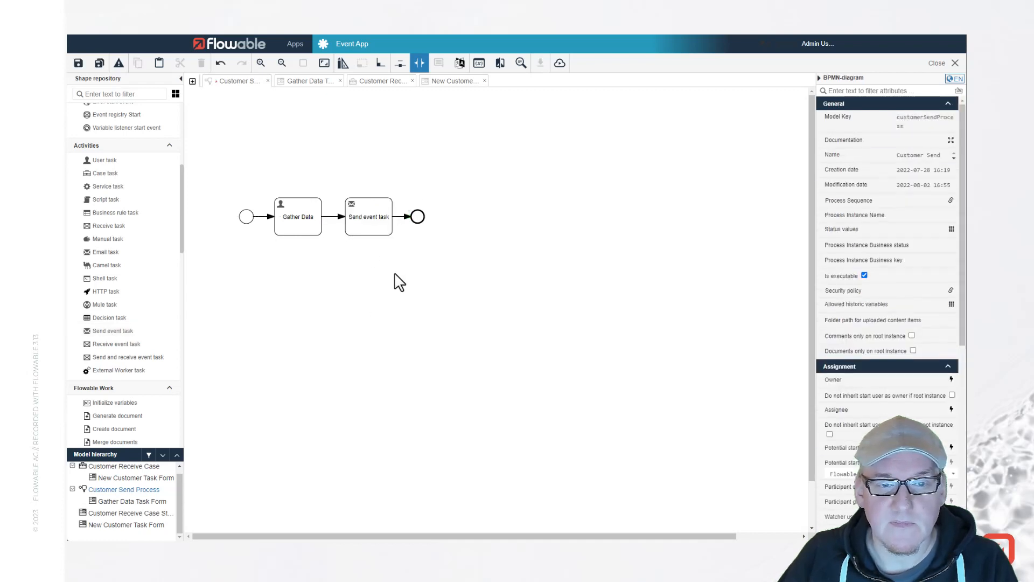
Create a new outbound event named Customer Event with the key customerEvent for the Send event task
click(366, 232)
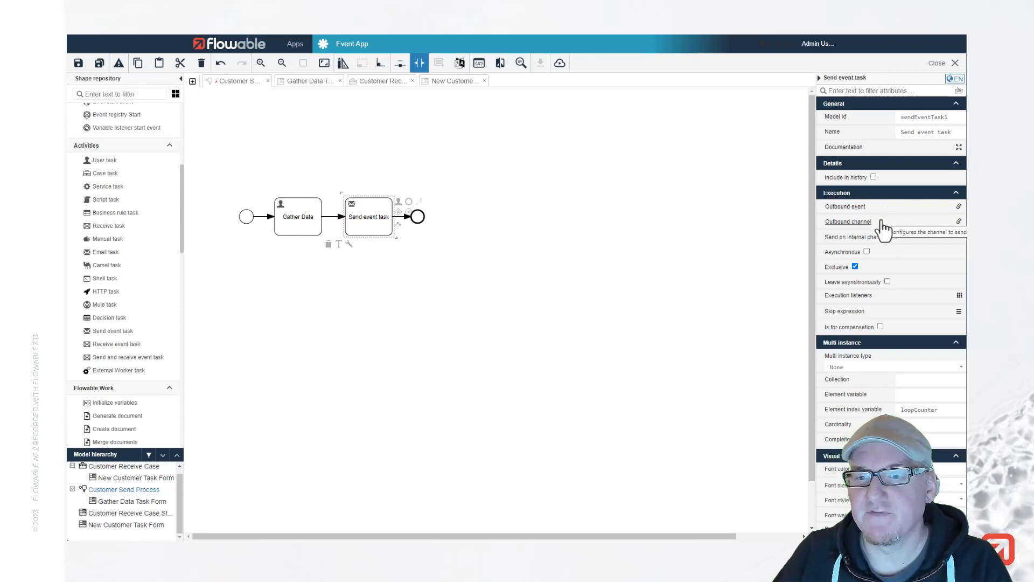
click(845, 208)
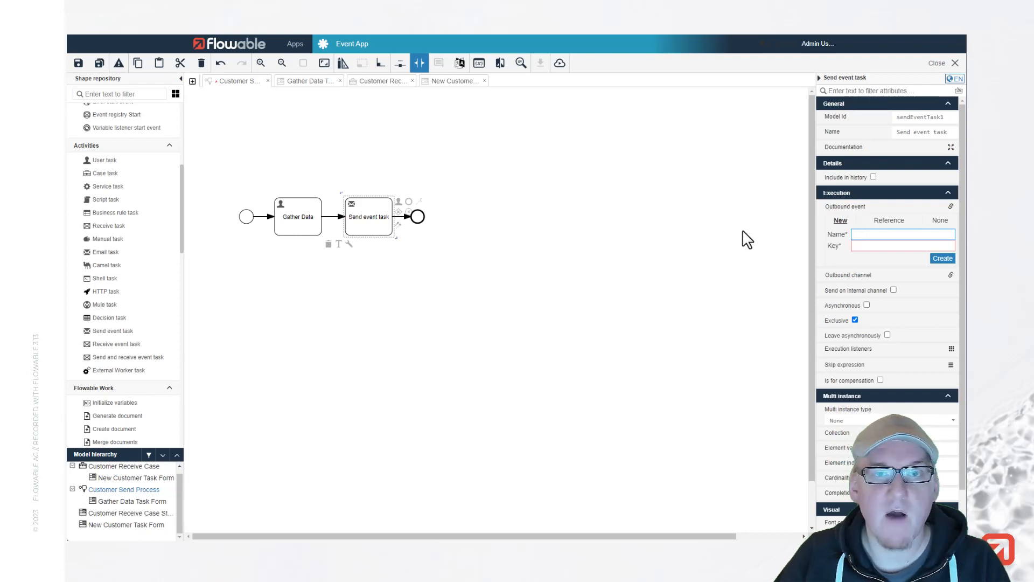
text(Customer)
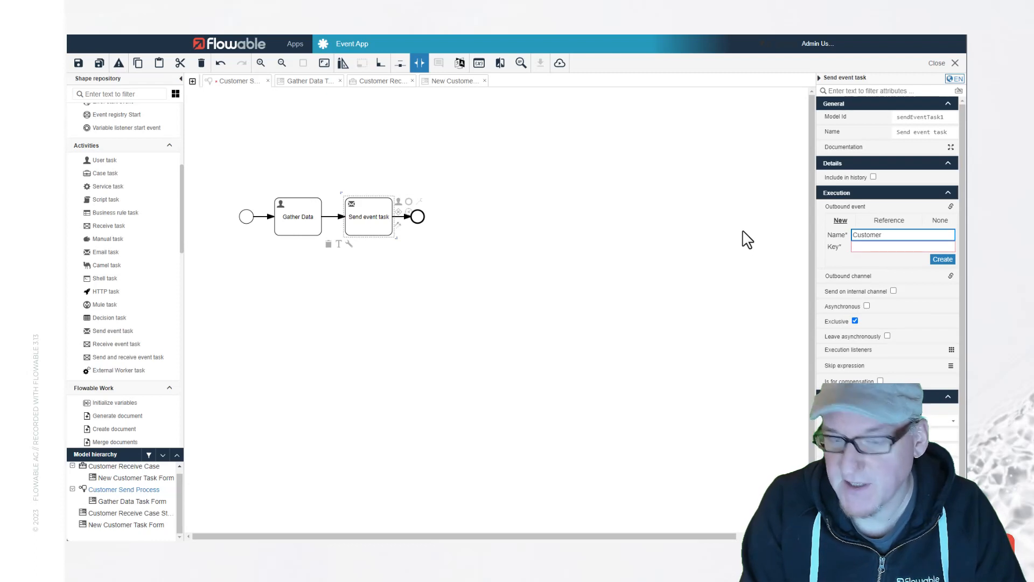
text( Event)
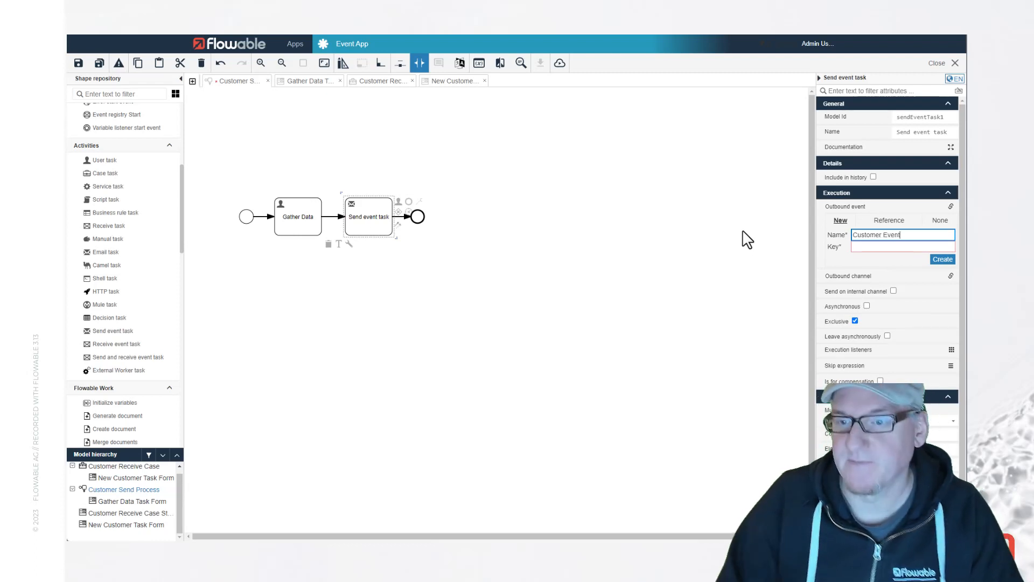
click(866, 246)
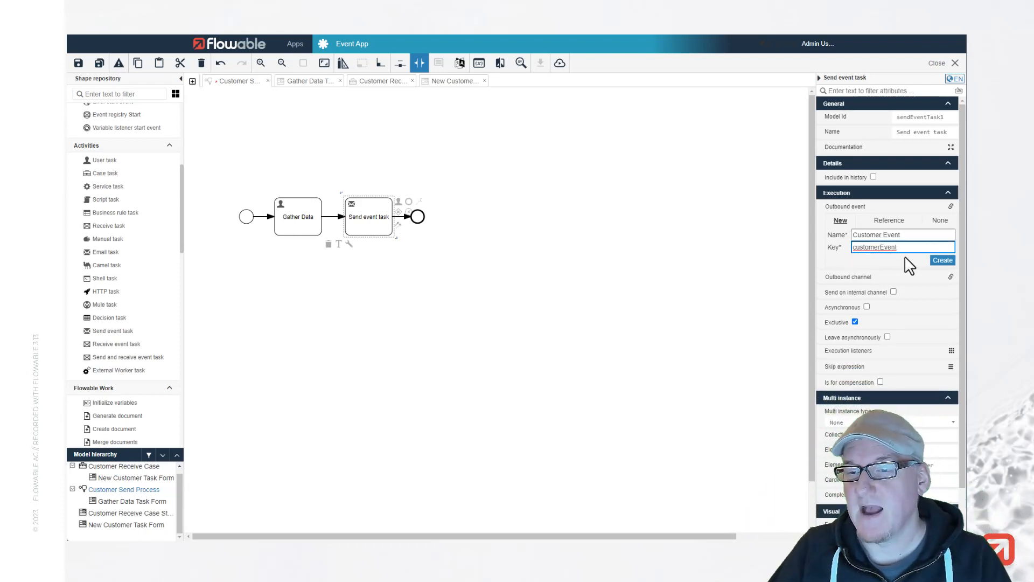
click(943, 260)
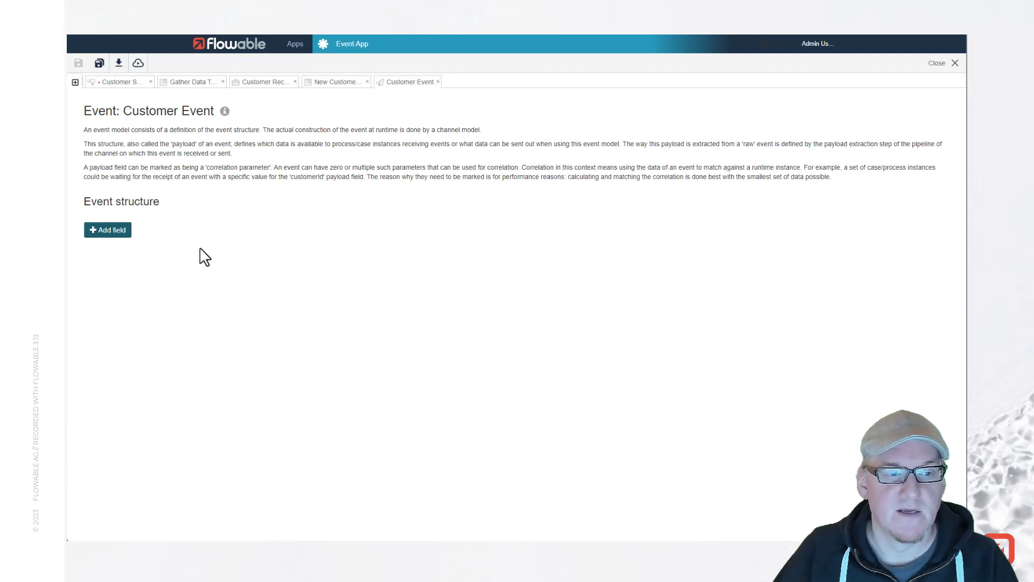
Add two String fields to the event structure: id, marked as a correlation parameter, and name
click(113, 230)
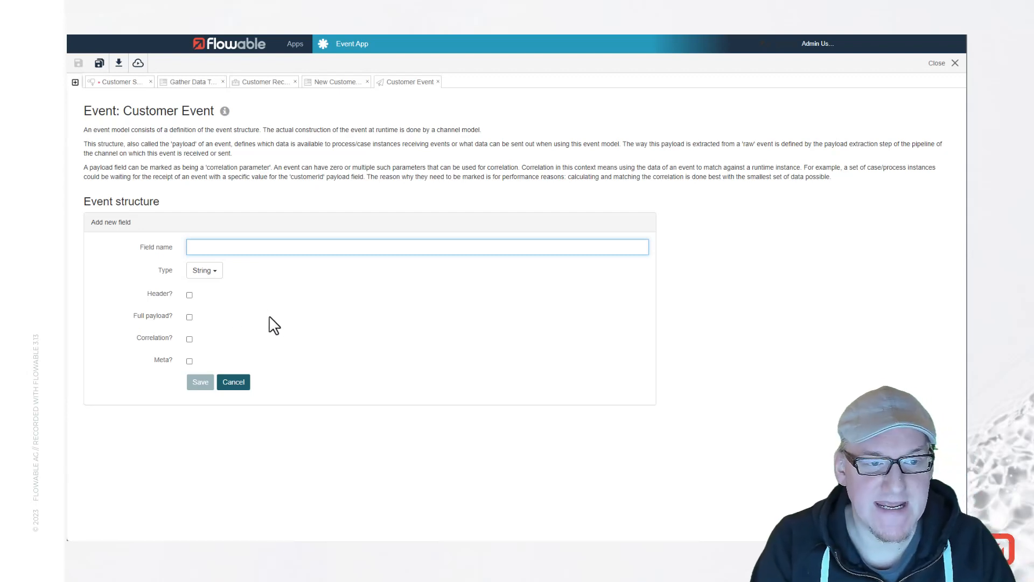
text(id)
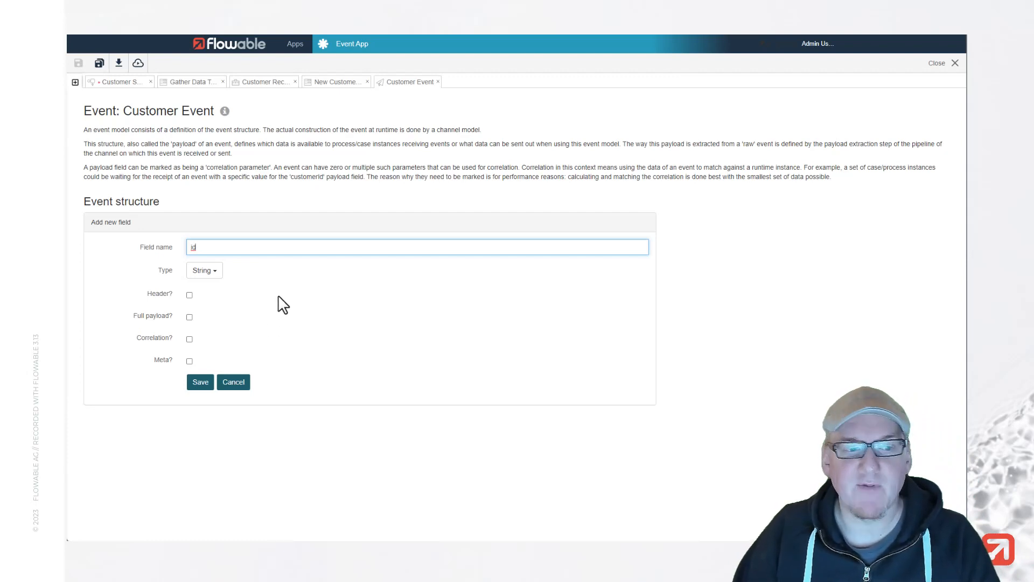
click(189, 339)
click(200, 382)
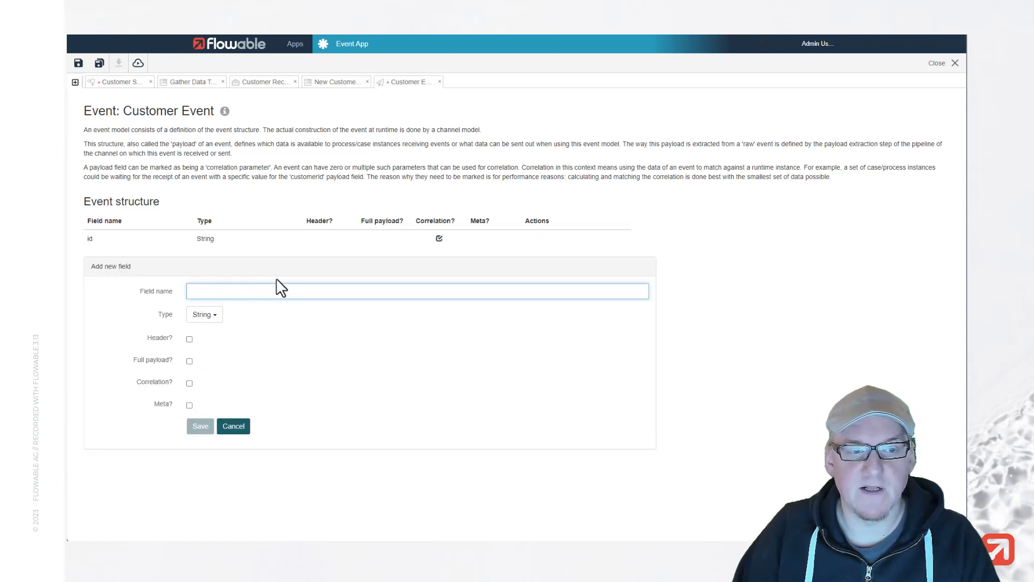
text(name)
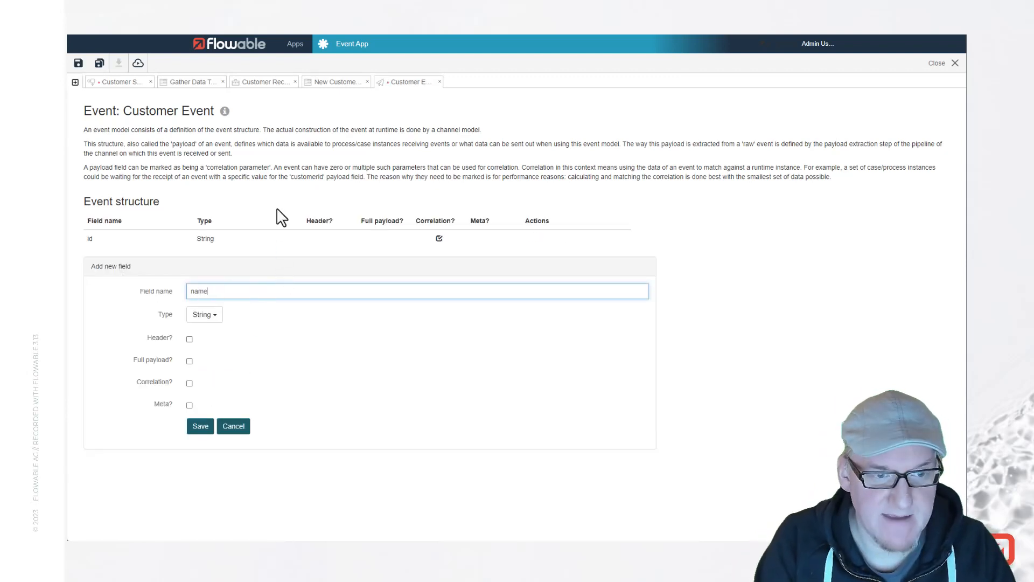
click(201, 426)
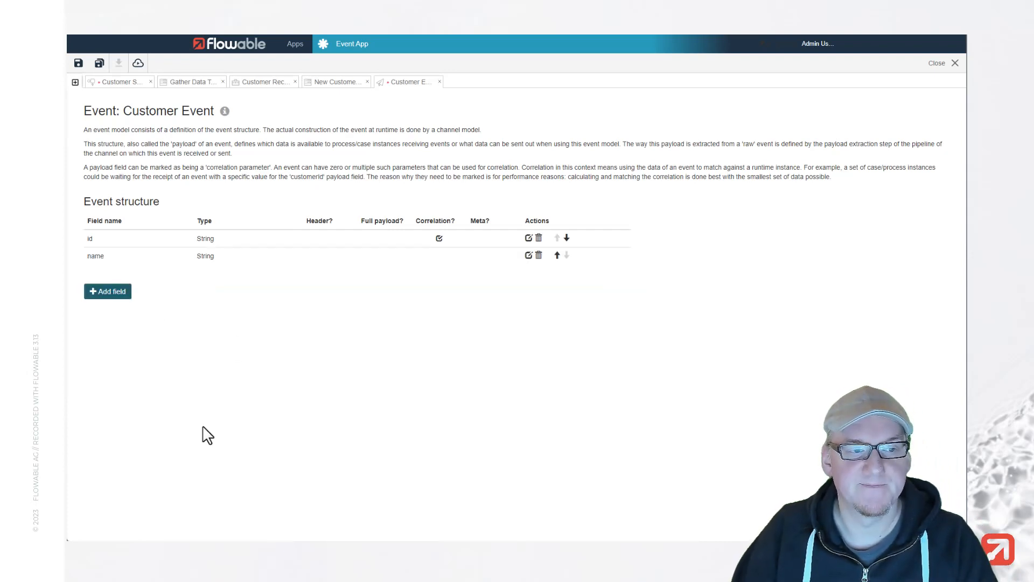
Add a field named active with the type Boolean to the event structure
click(115, 293)
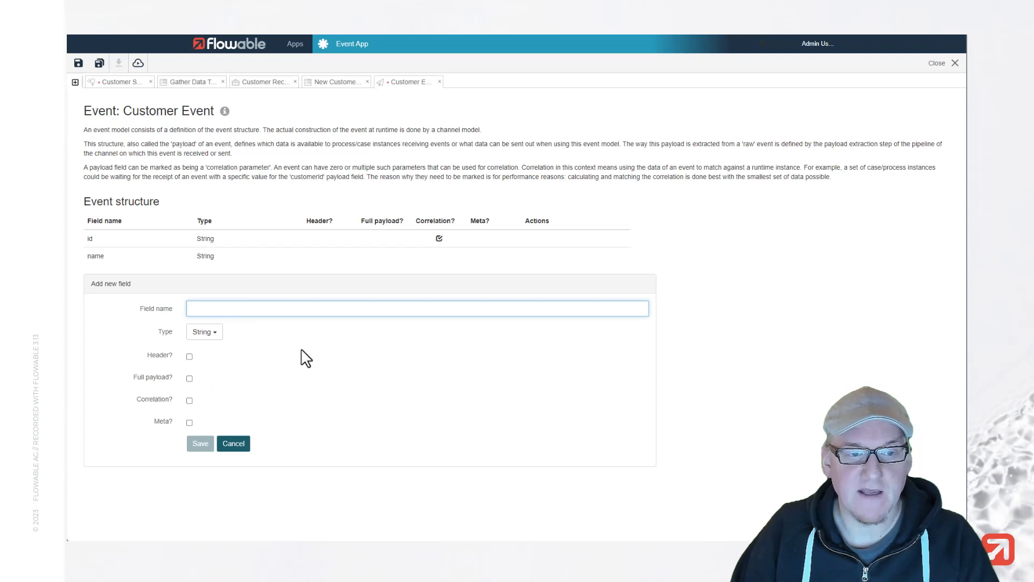
text(act)
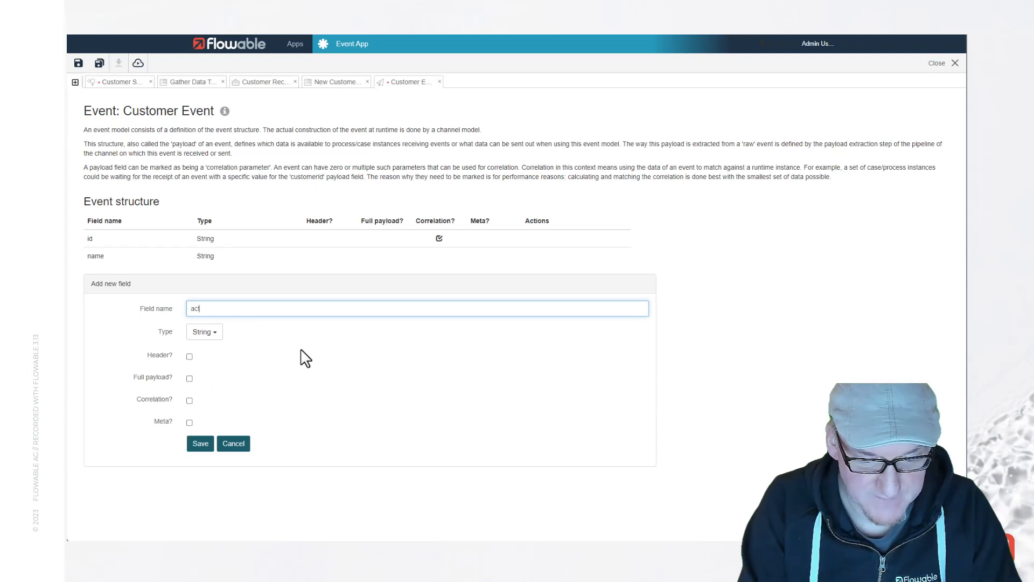
text(ive)
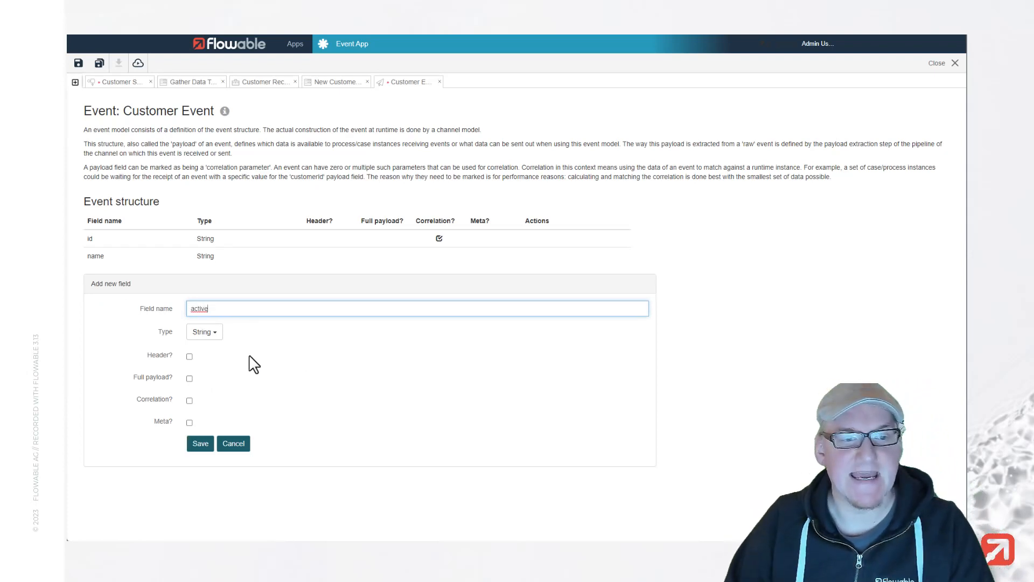
click(214, 333)
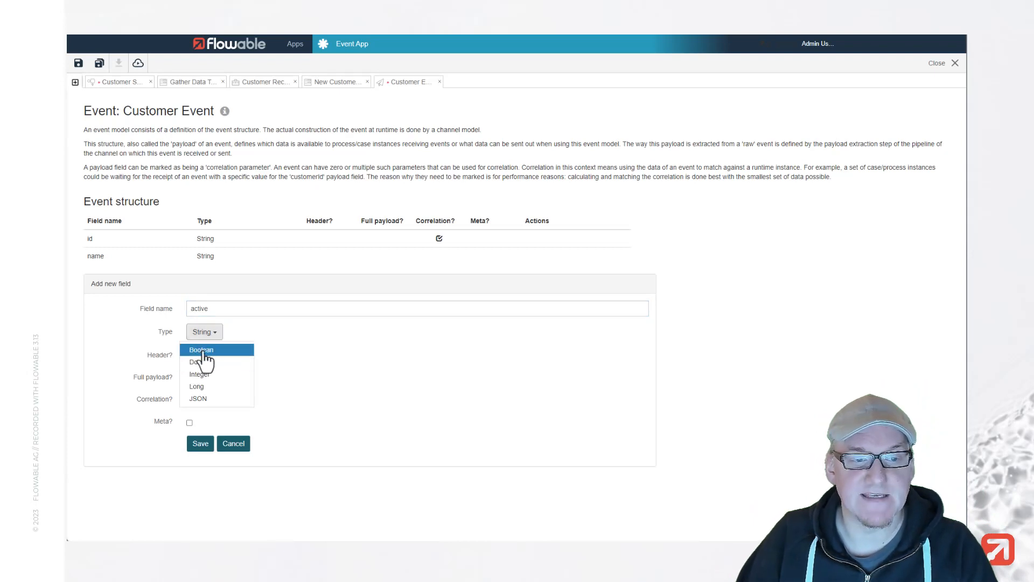
click(200, 350)
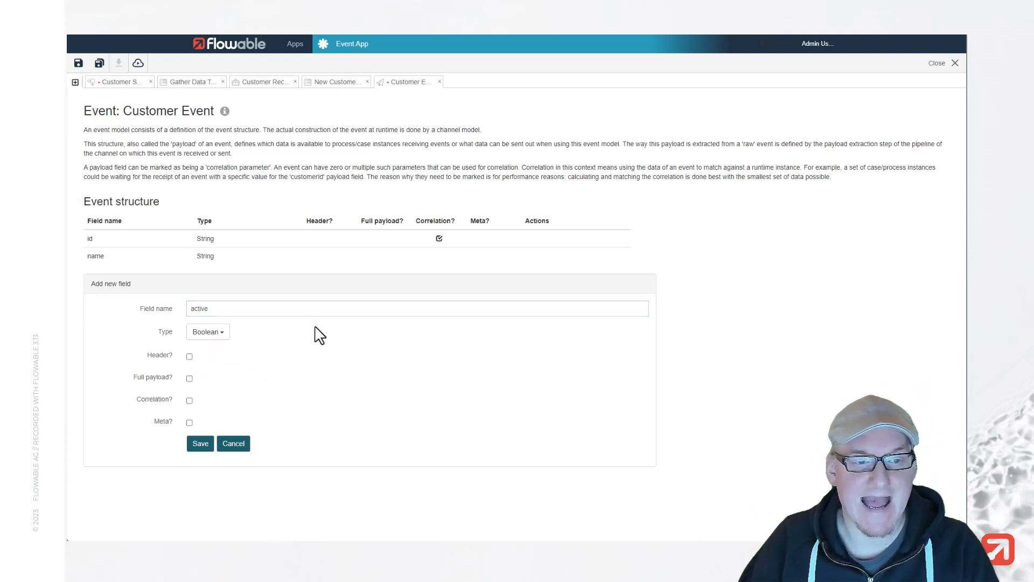
click(203, 445)
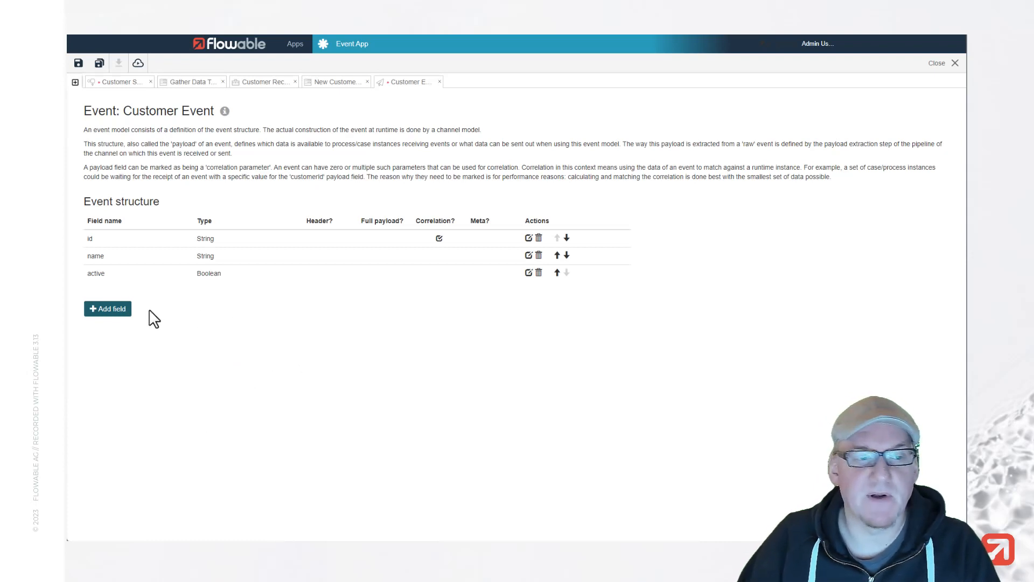
Add a String field named description to the event structure, and save all models from the Customer Send Process
click(105, 311)
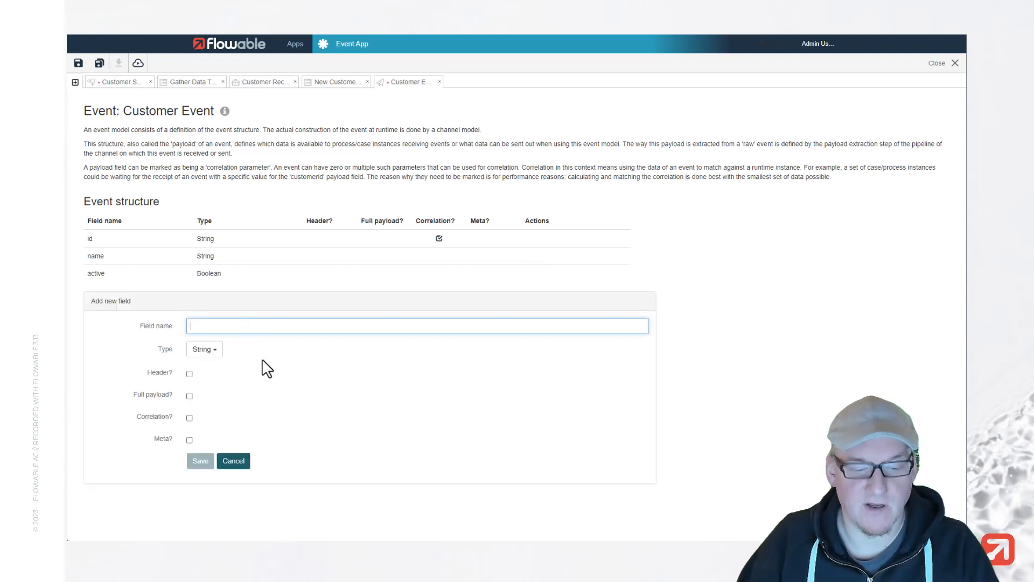
text(desc)
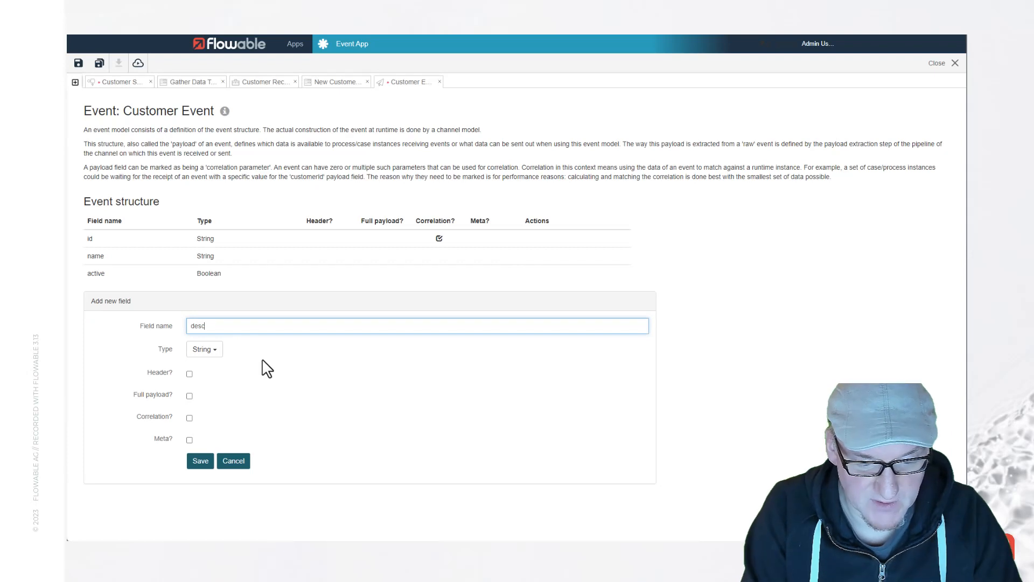
text(ription)
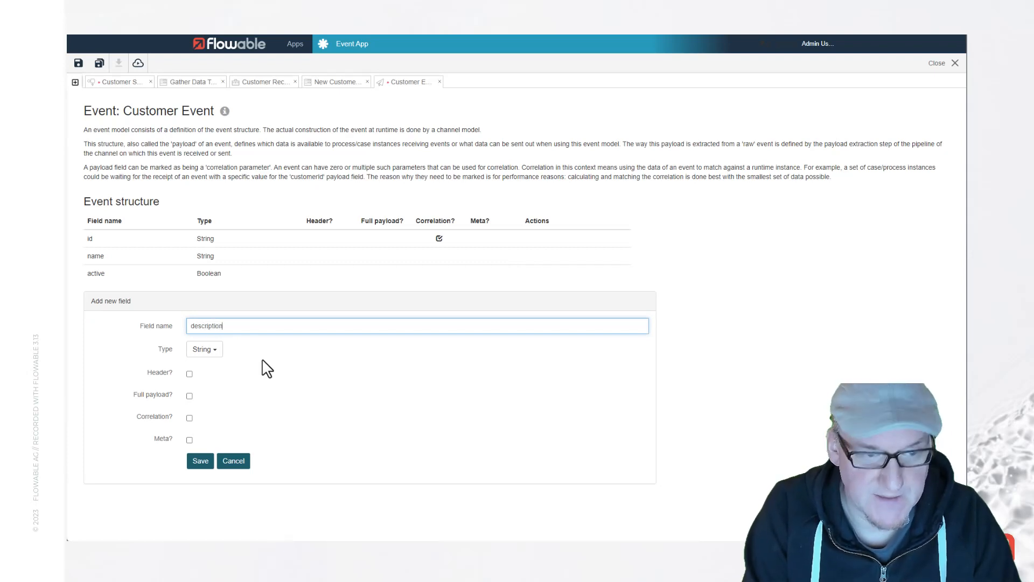
click(94, 255)
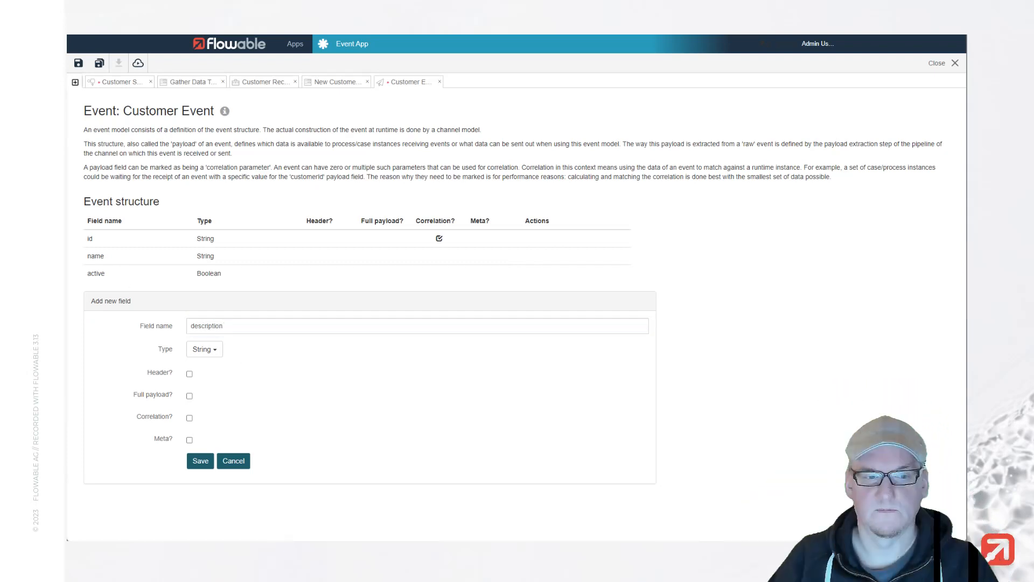
click(202, 462)
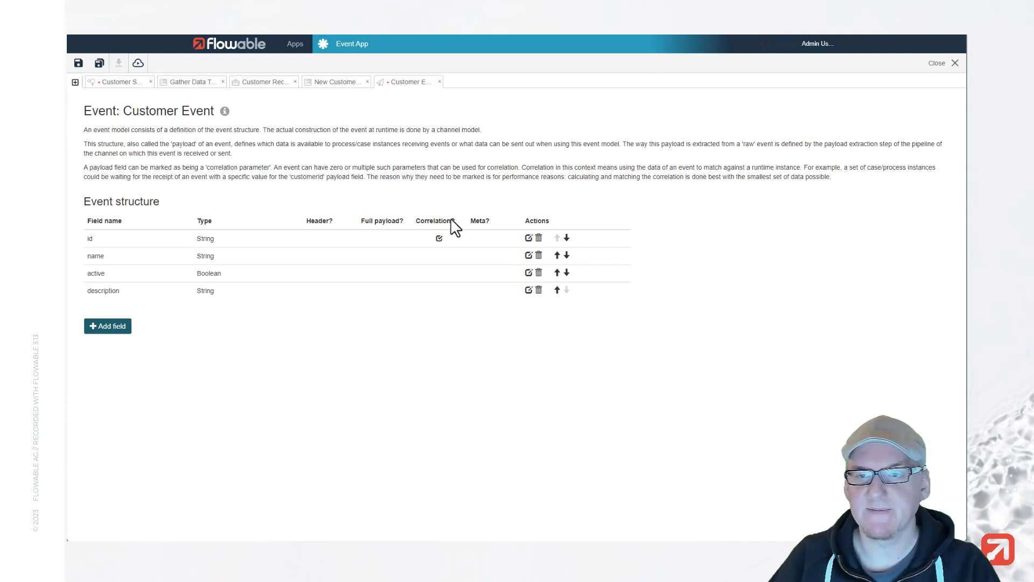
click(120, 82)
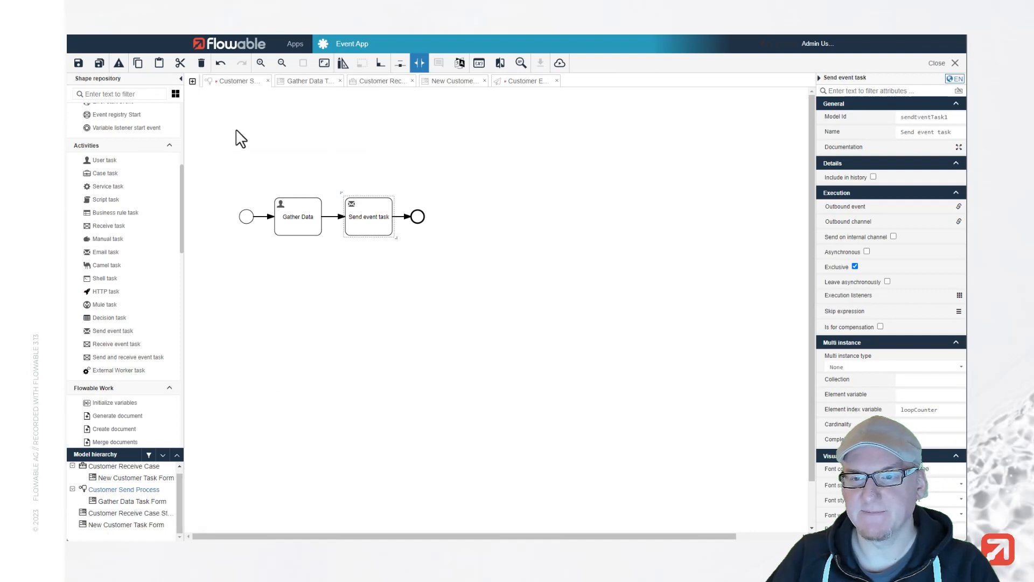
click(99, 64)
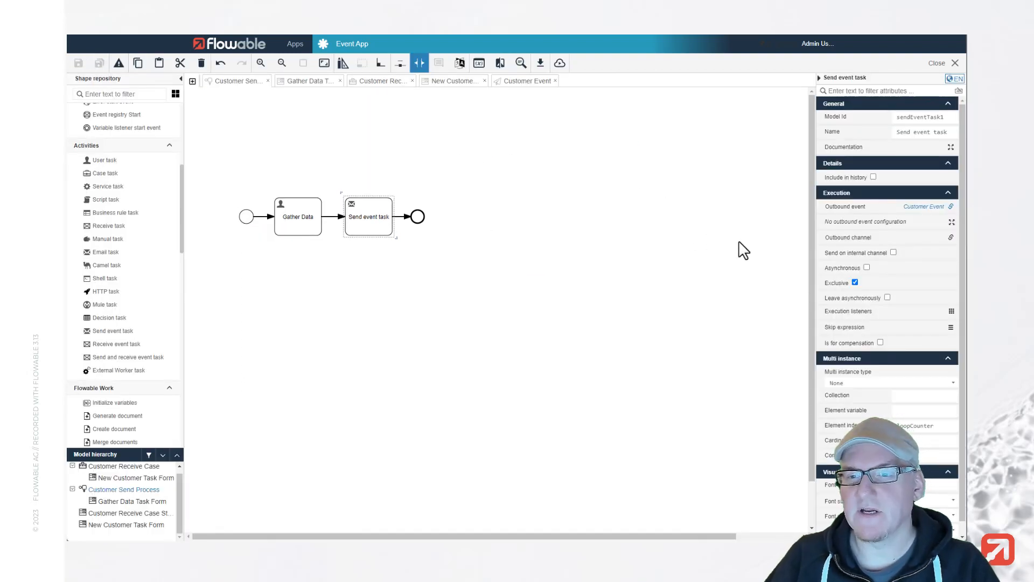
Open the outbound event's data mapping and map the expression ${root.customerId} to the id payload field
click(860, 226)
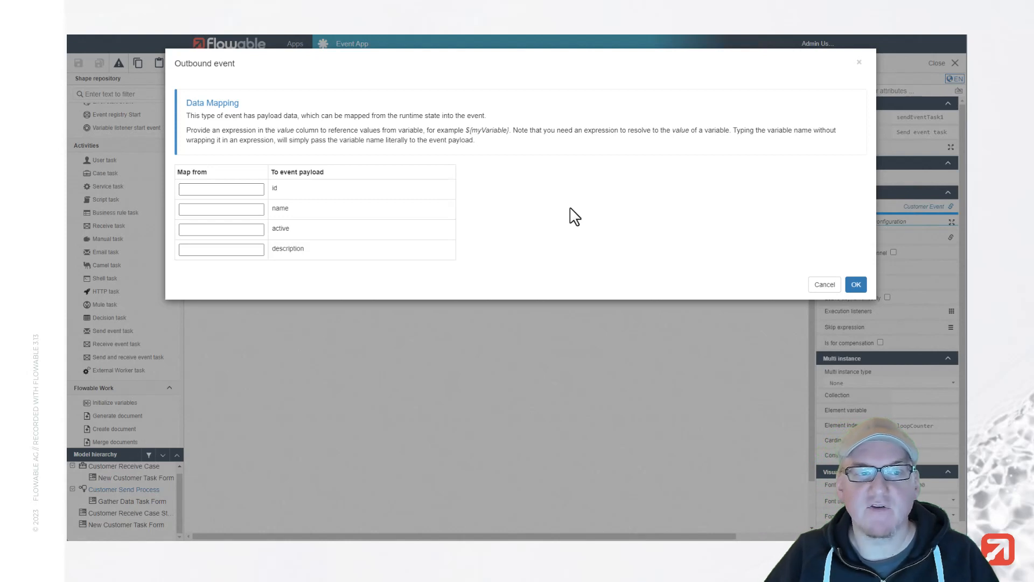
click(208, 189)
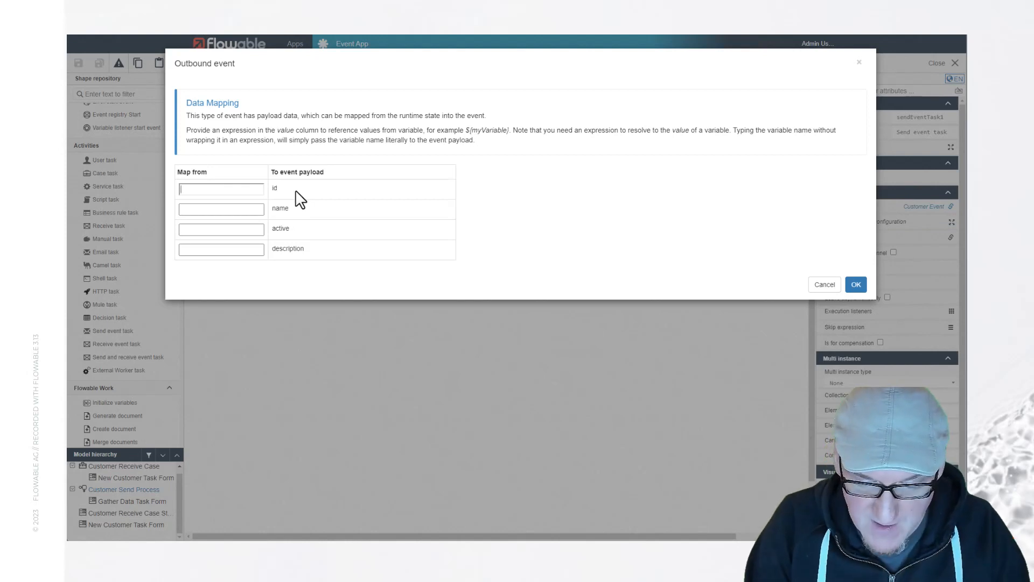
text($)
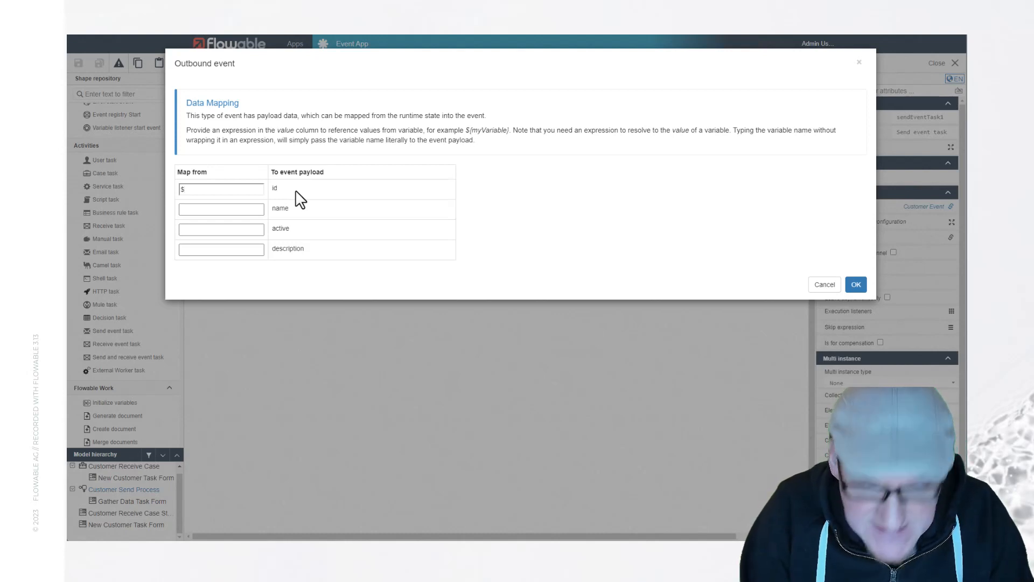
text({)
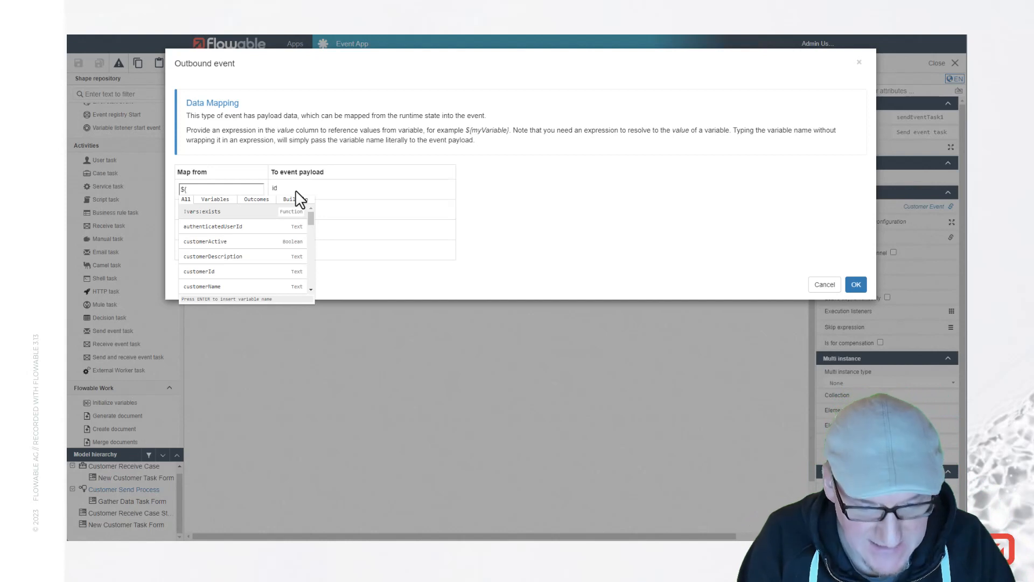
text(ro)
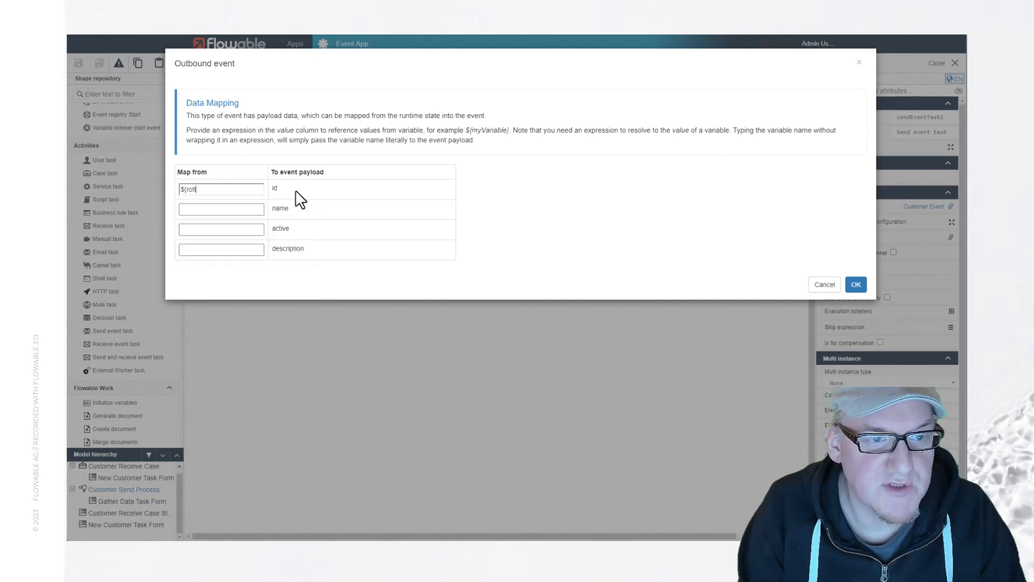
text(ot)
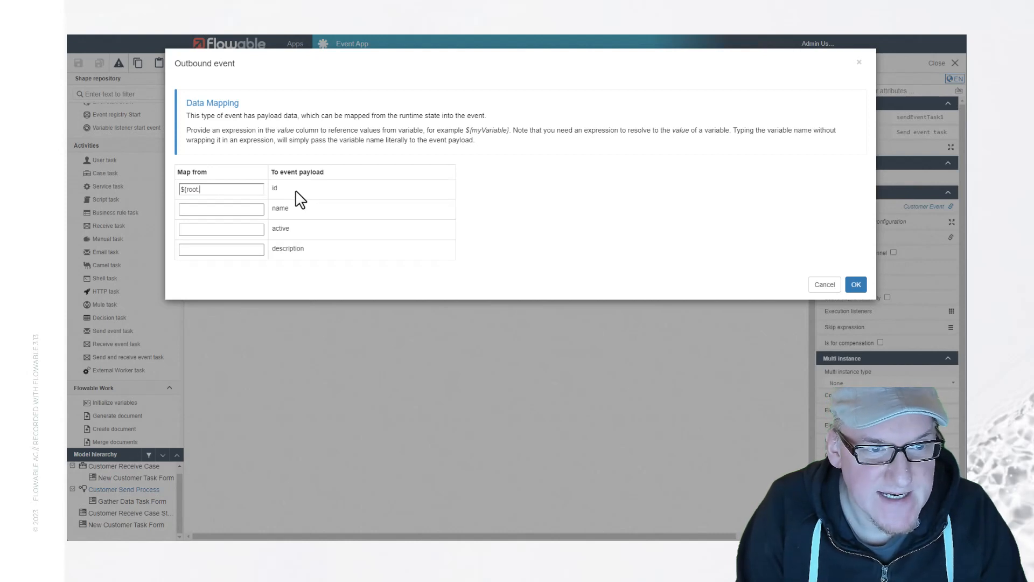
text(.)
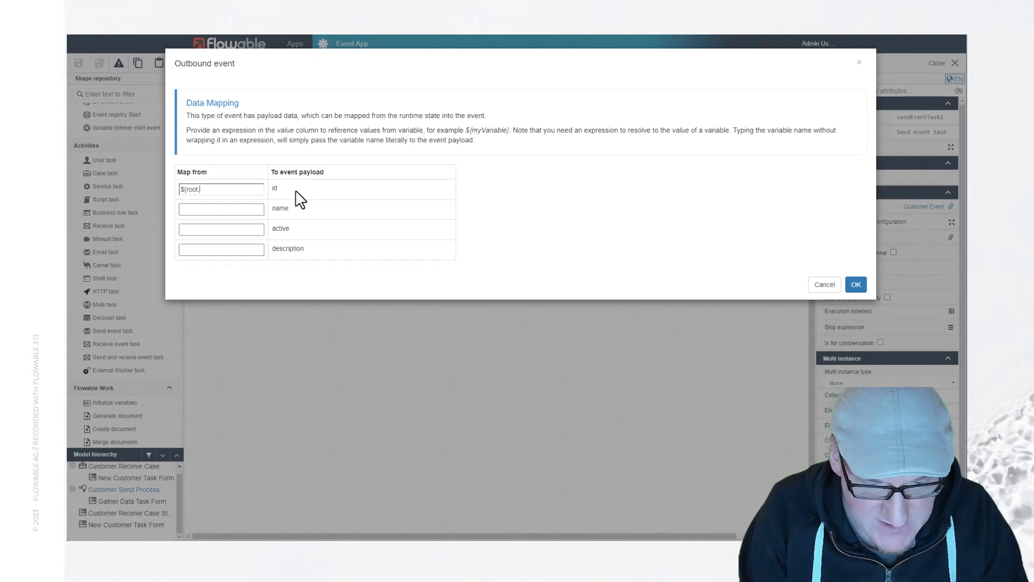
text(custo)
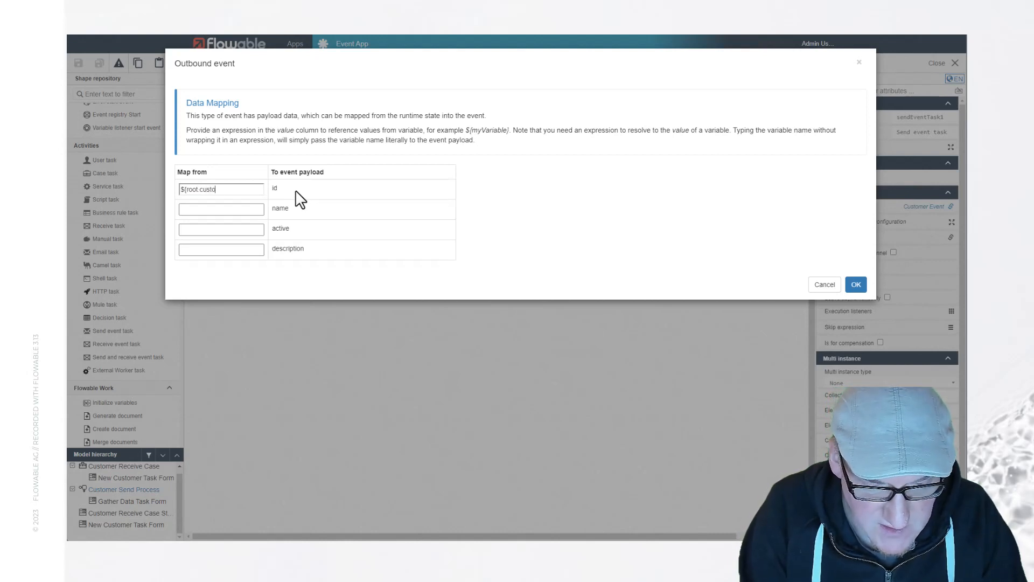
text(merId)
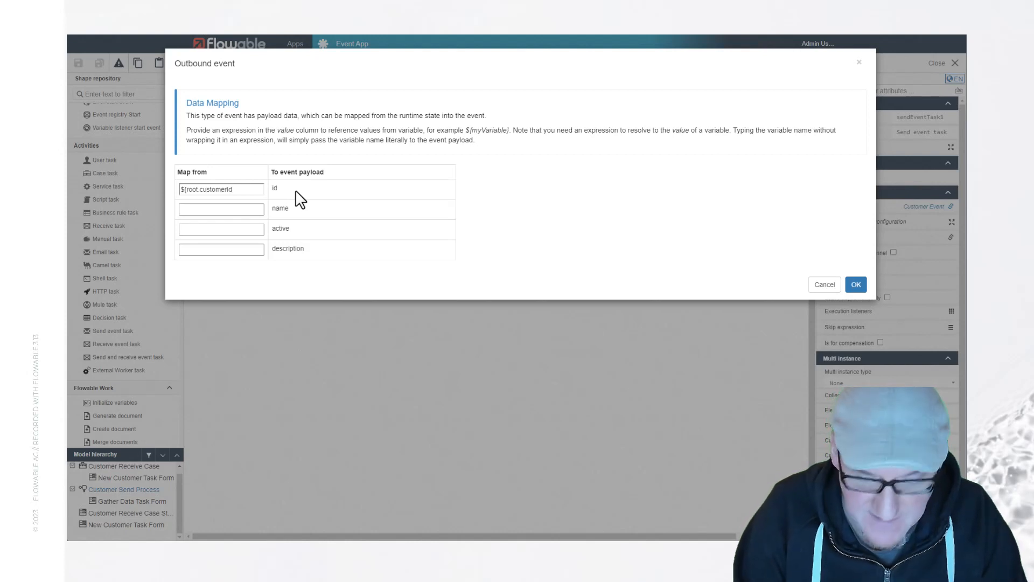
text(})
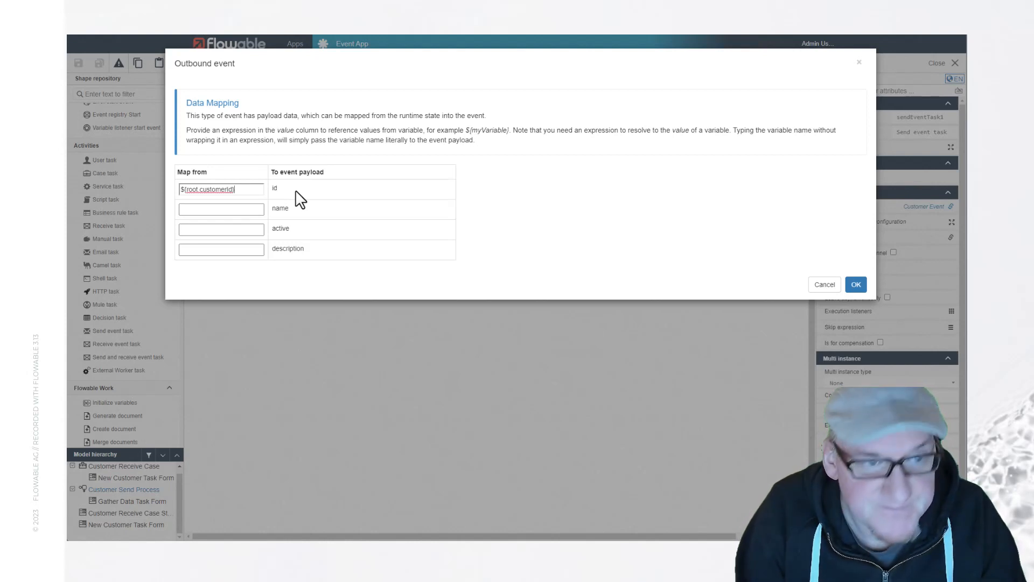
Copy the id mapping expression to the name payload field and change it to ${root.customerName}
key(shift+Left)
key(shift+Left)
key(shift+Left)
key(shift+Left)
key(shift+Left)
key(shift+Left)
key(shift+Left)
key(shift+Left)
key(shift+Left)
key(shift+Left)
key(shift+Left)
key(shift+Left)
key(shift+Left)
key(shift+Left)
key(shift+Left)
key(shift+Left)
key(shift+Left)
key(shift+Left)
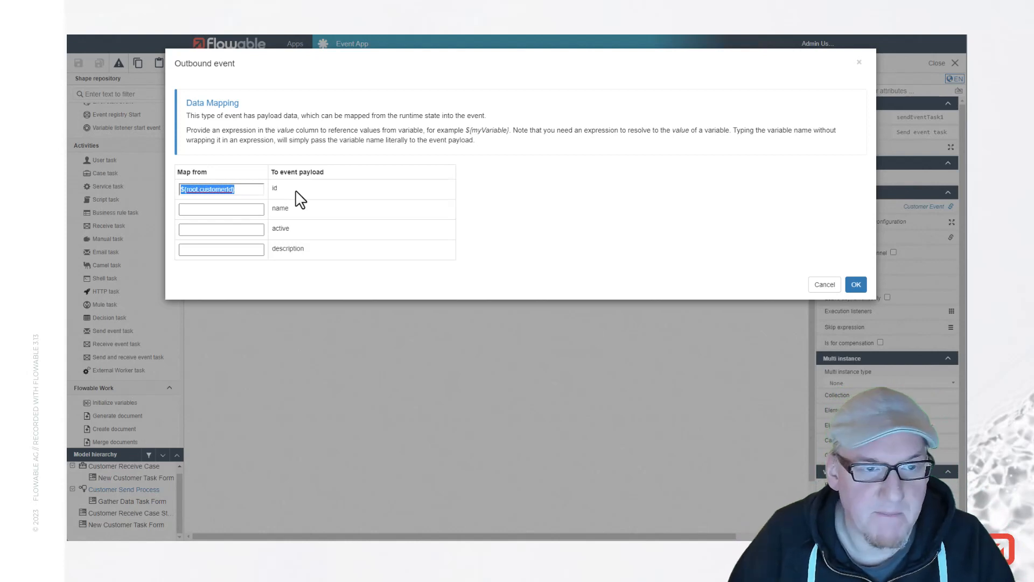
key(ctrl+c)
click(207, 209)
key(ctrl+v)
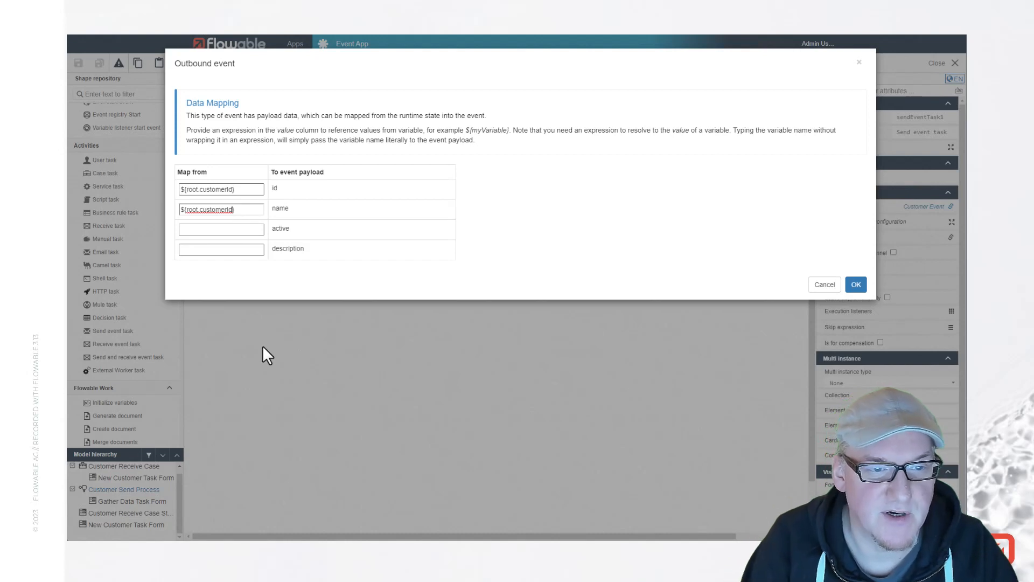
key(BackSpace)
key(BackSpace)
text(Name)
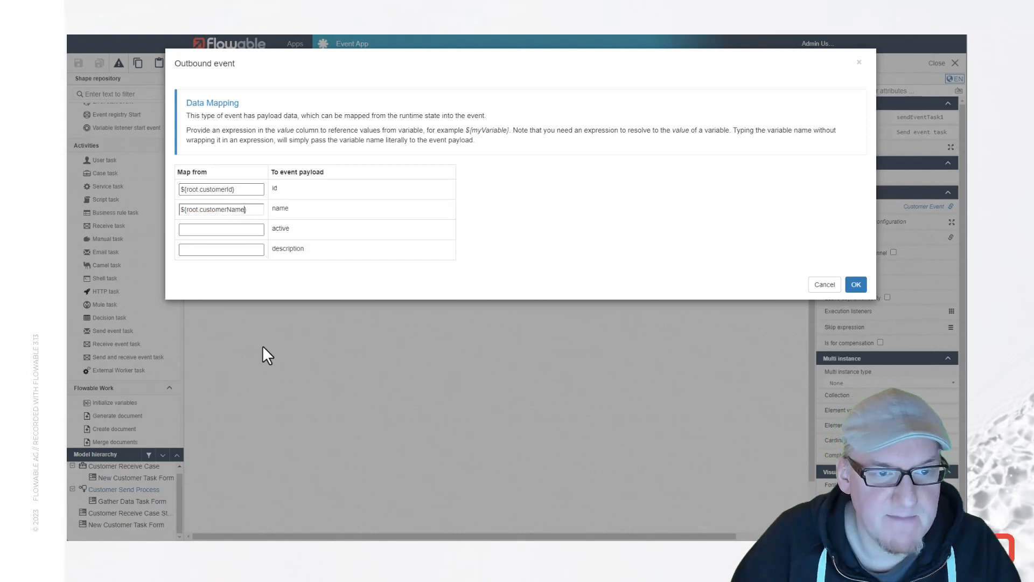
Reuse the copied expression for the active payload field, changing it to ${root.customerActive}
click(253, 230)
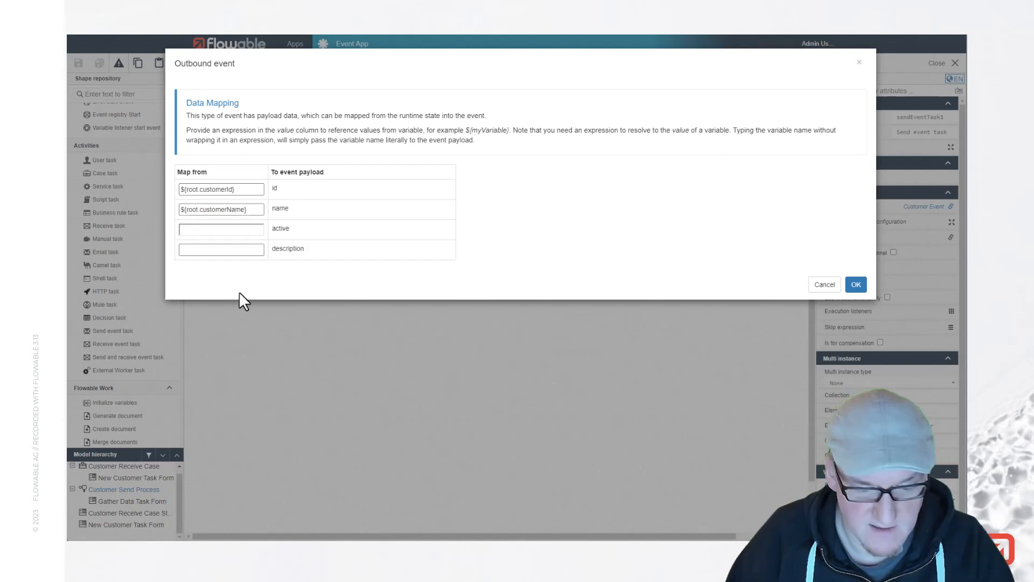
key(ctrl+v)
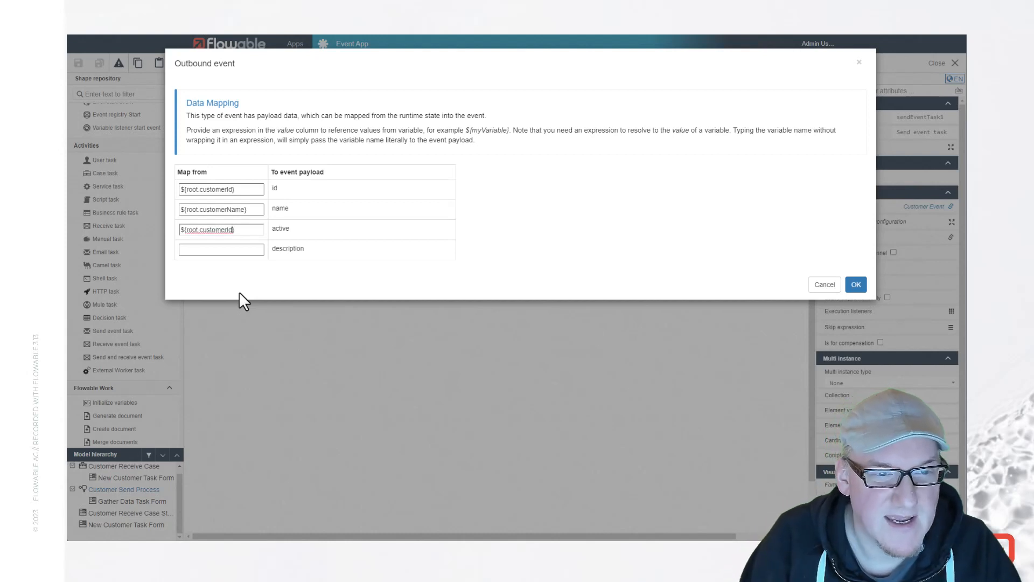
key(BackSpace)
key(BackSpace)
text(Ac)
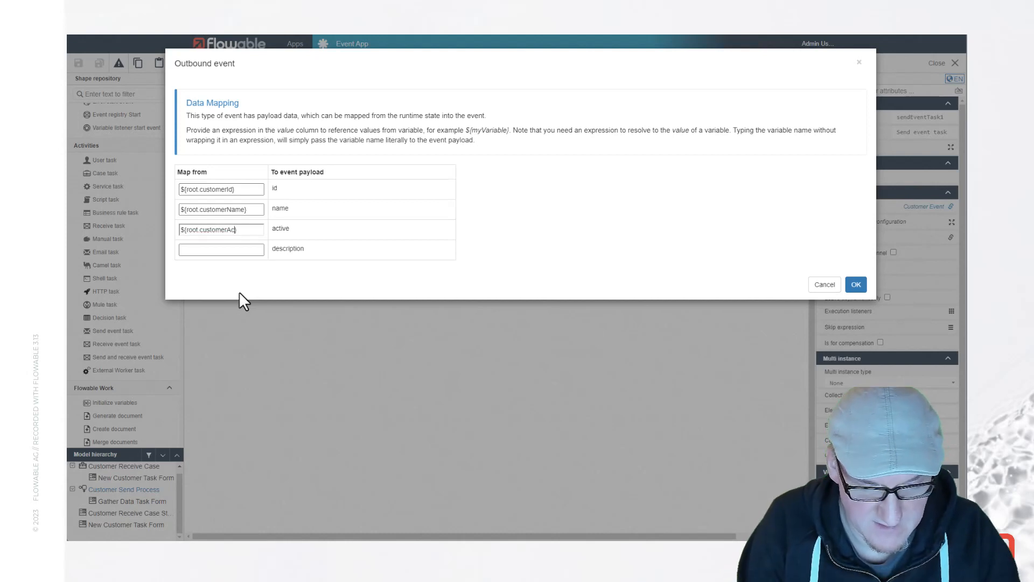
text(tive)
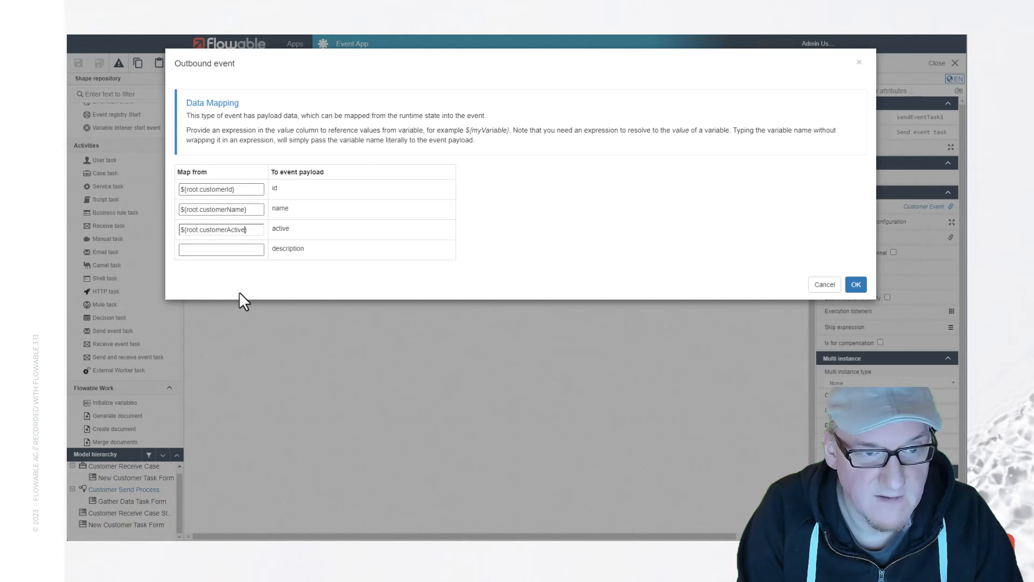
Map ${root.customerDescription} to the description payload field and confirm the outbound event mapping
click(224, 248)
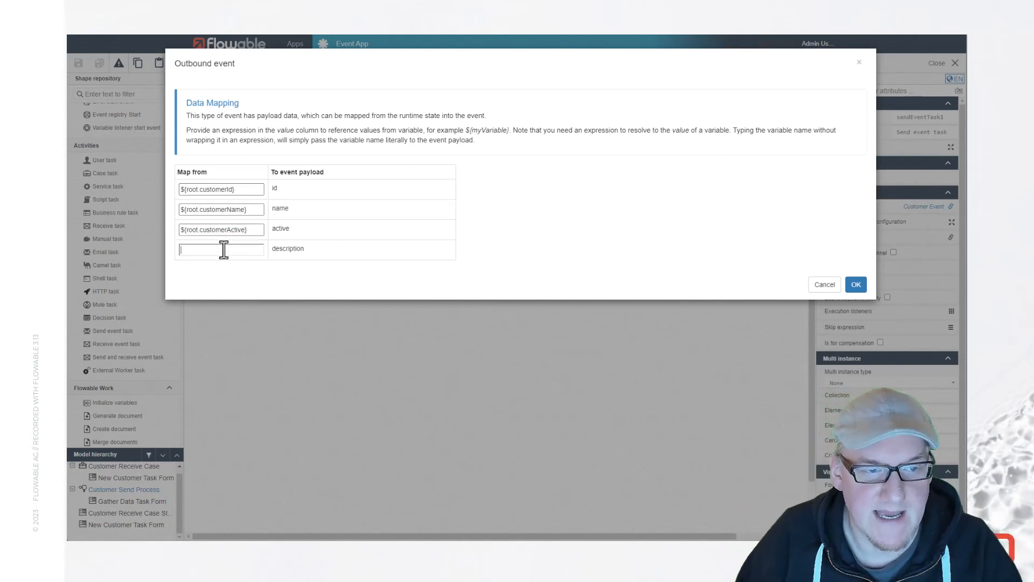
key(ctrl+v)
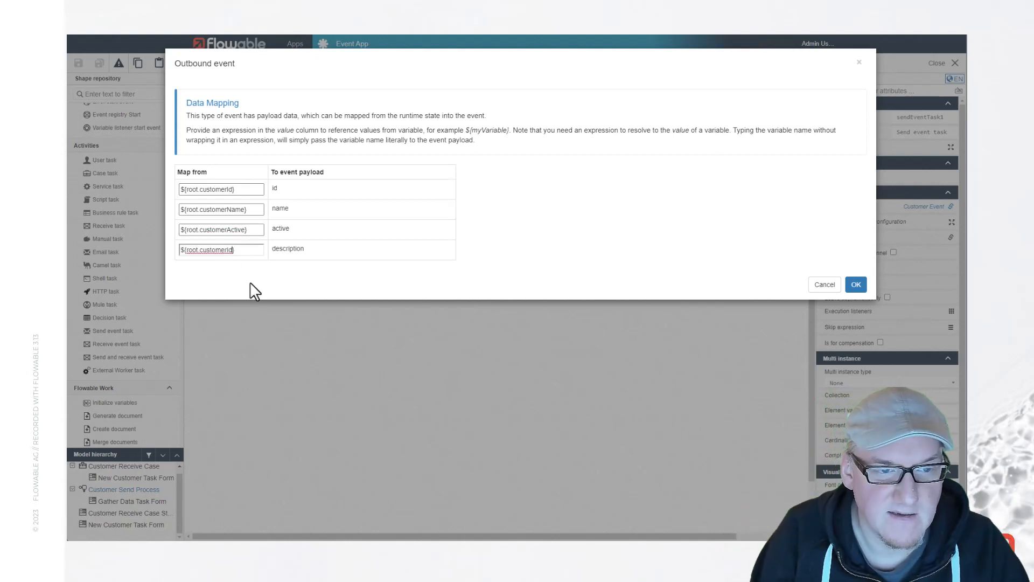
key(BackSpace)
text(Descri)
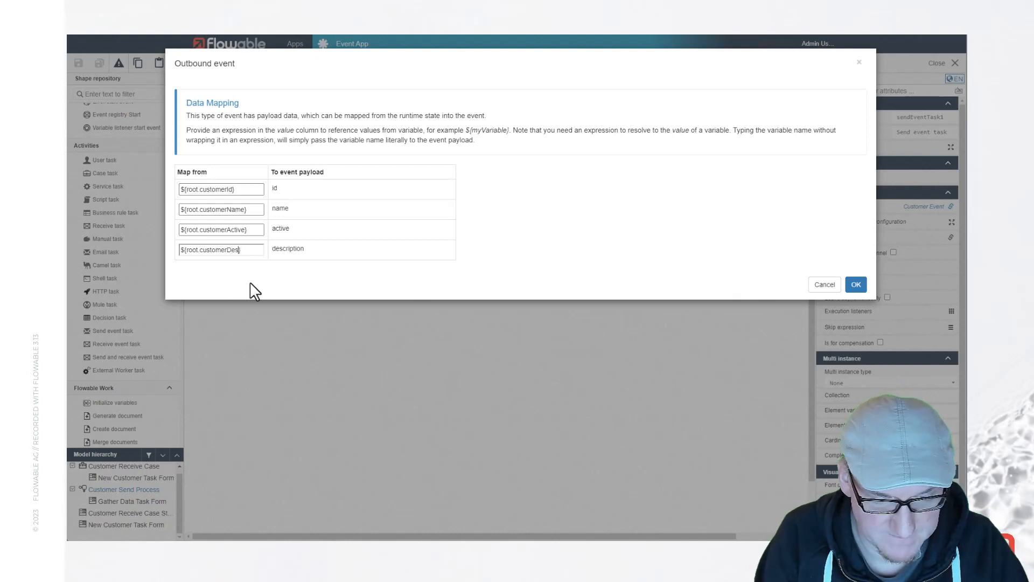
text(ption)
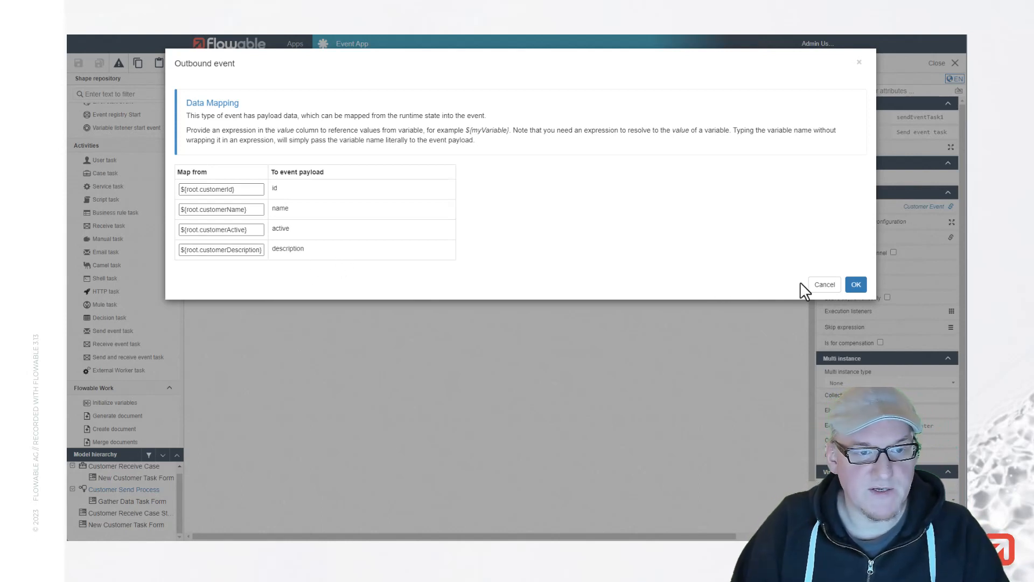
click(857, 287)
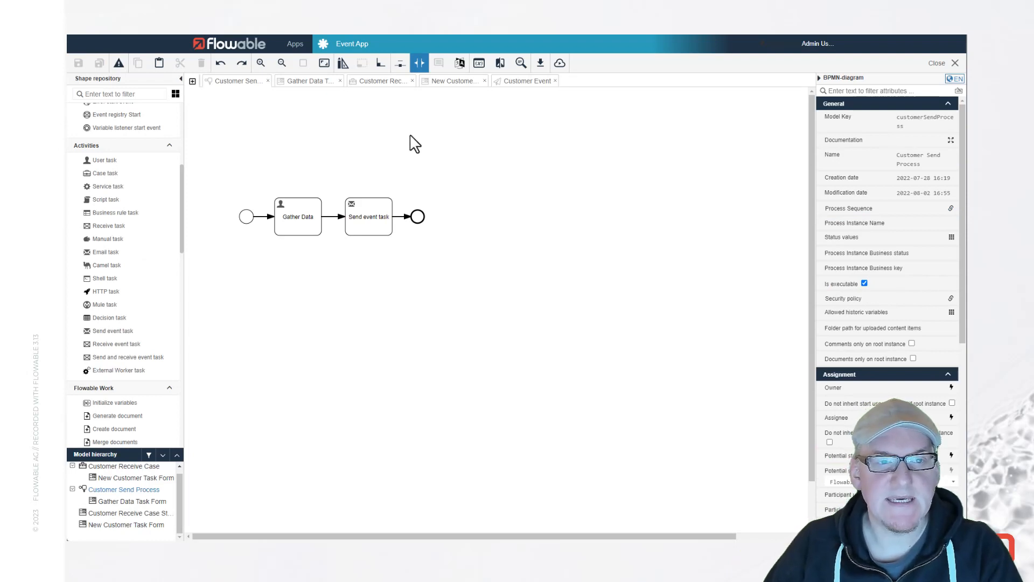
Set the Send event task in the Customer Send Process to send on the internal channel, and save all models
click(305, 82)
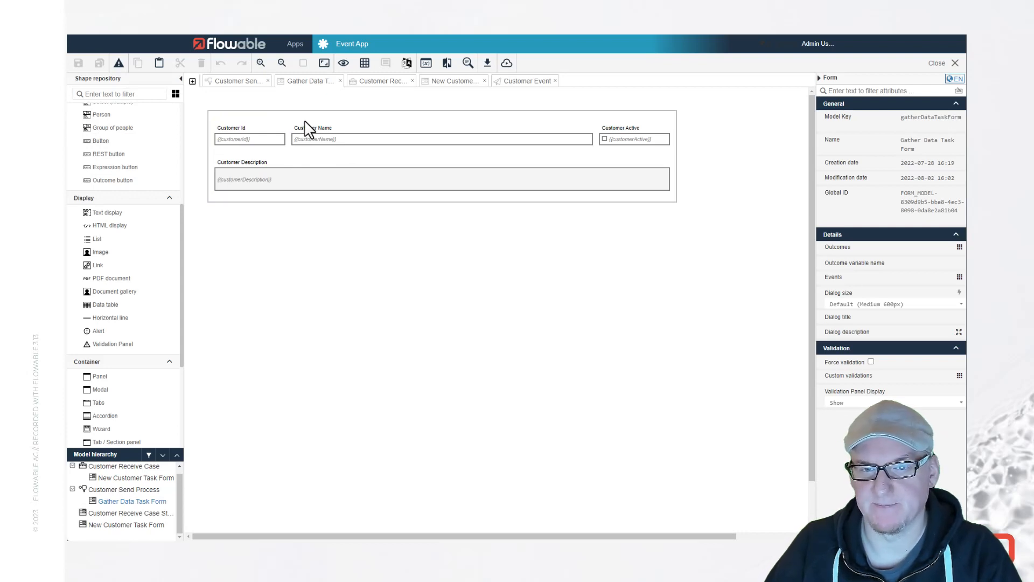
click(235, 86)
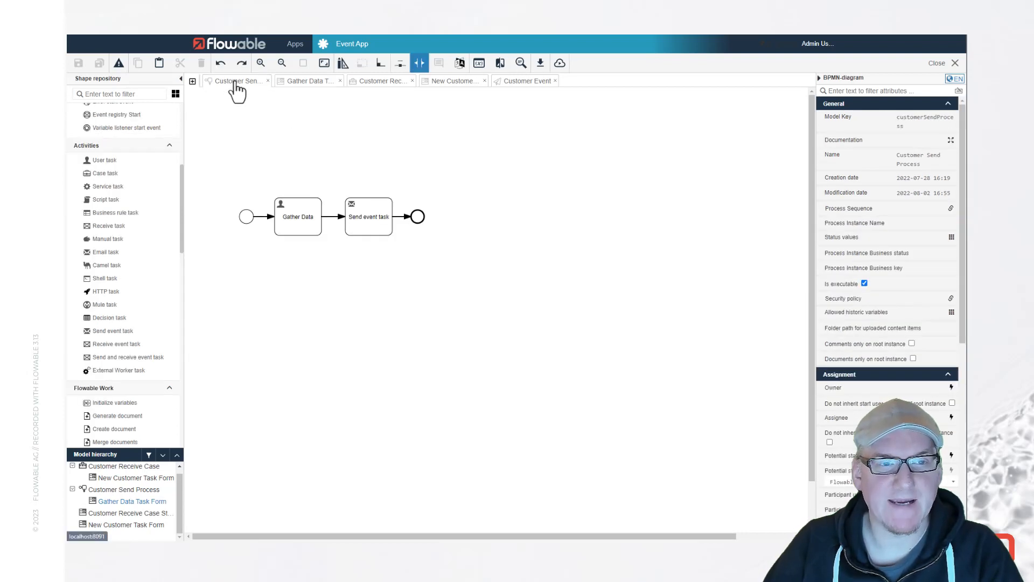
click(376, 227)
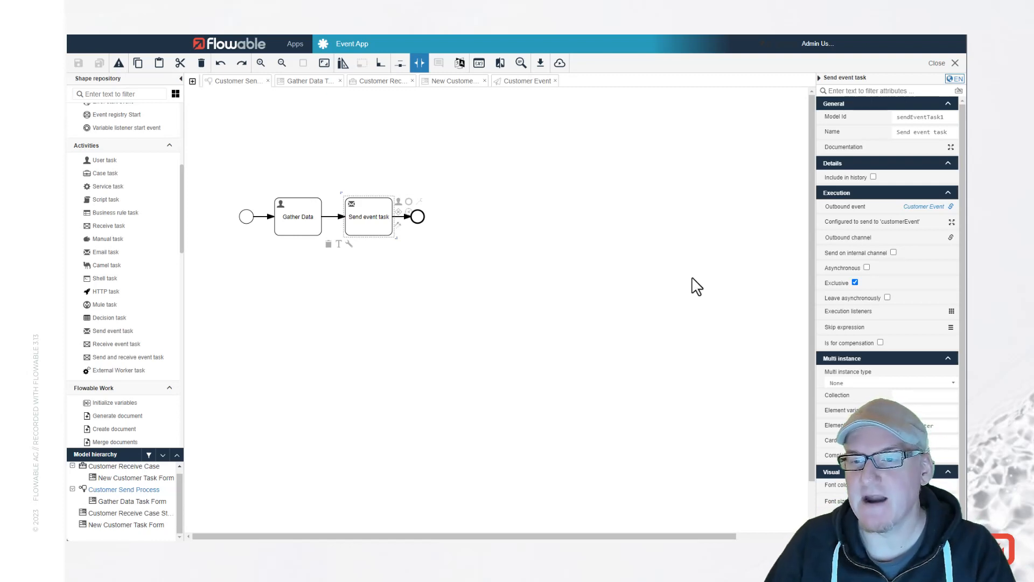
click(894, 253)
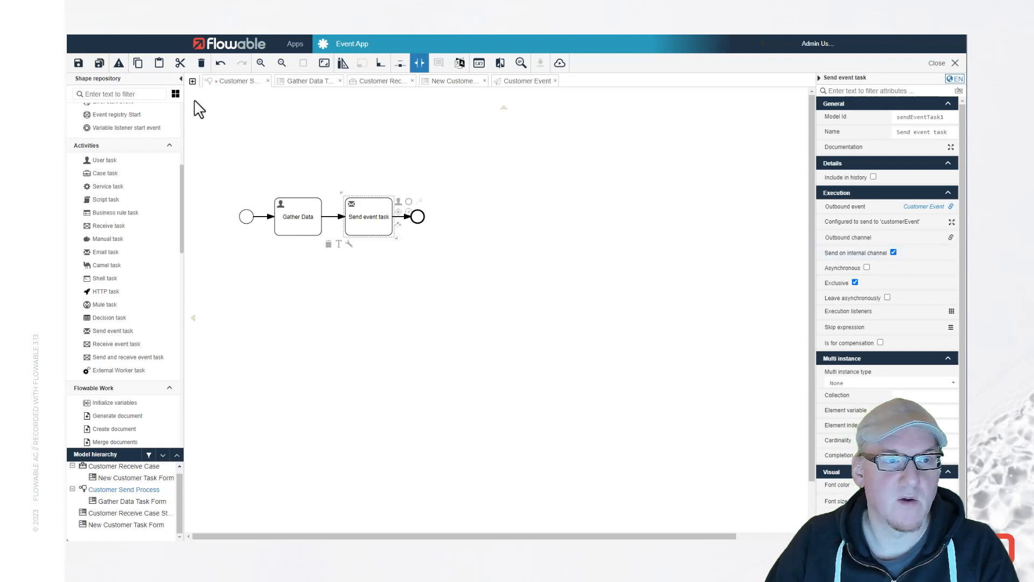
click(99, 63)
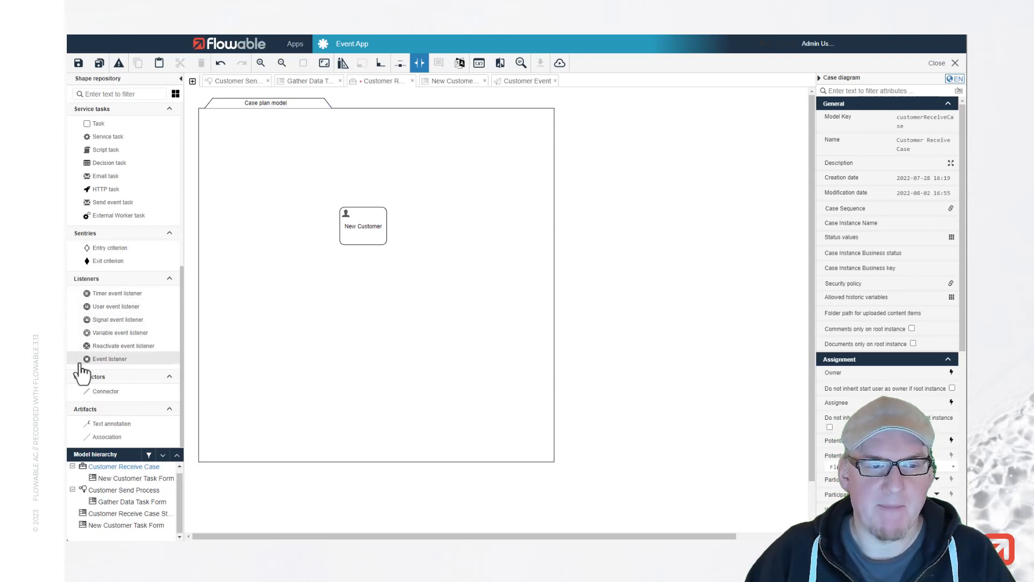
Add an Event listener before the New Customer task in the Customer Receive Case and connect it to the task through an entry criterion
drag(111, 360, 251, 269)
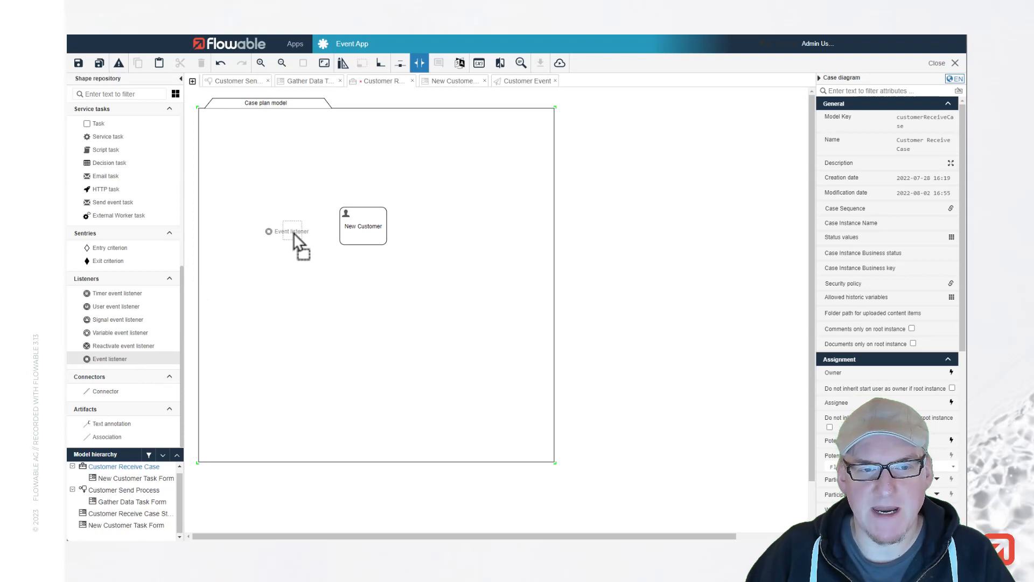
drag(300, 225, 300, 227)
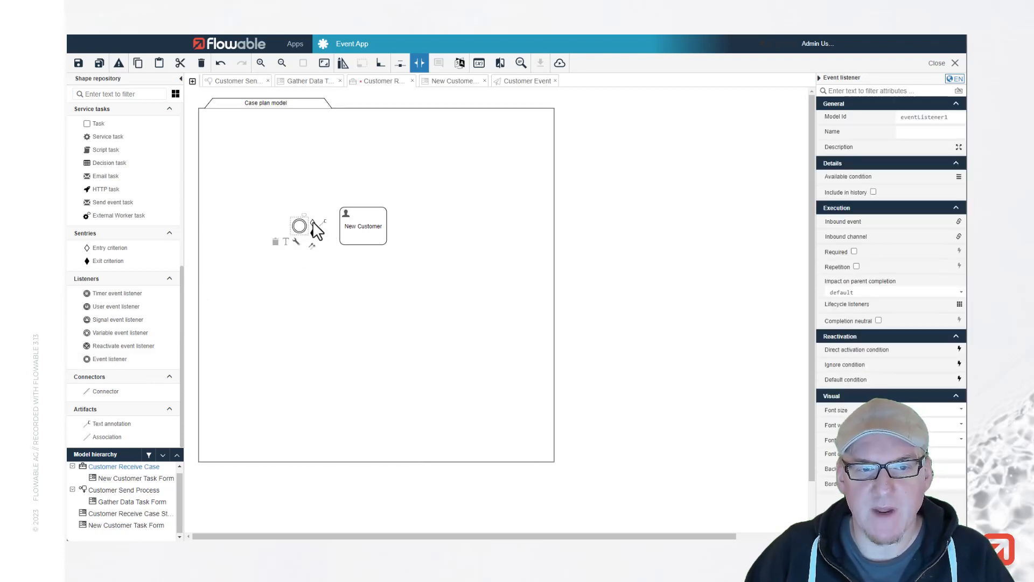
drag(312, 221, 341, 221)
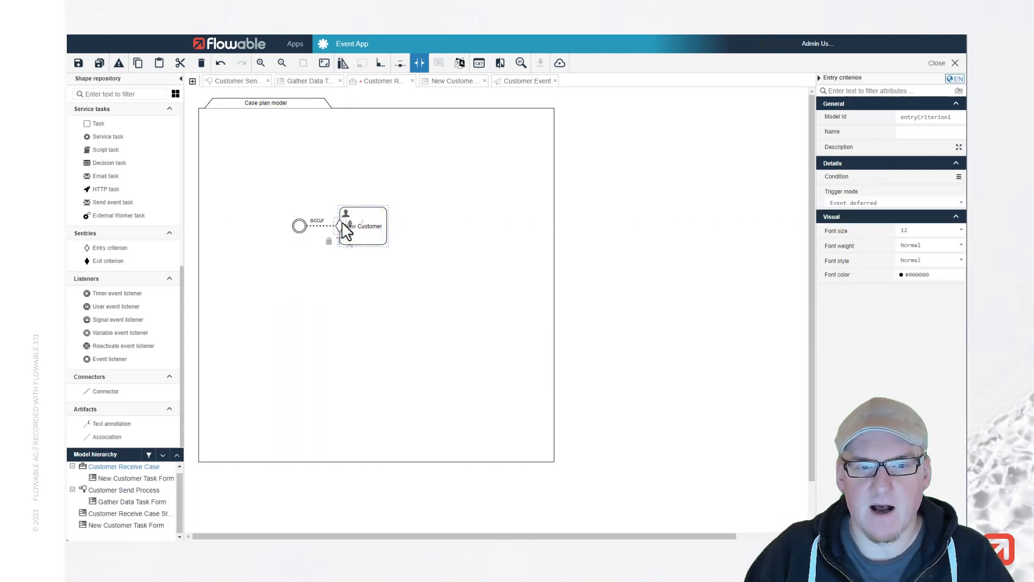
click(353, 295)
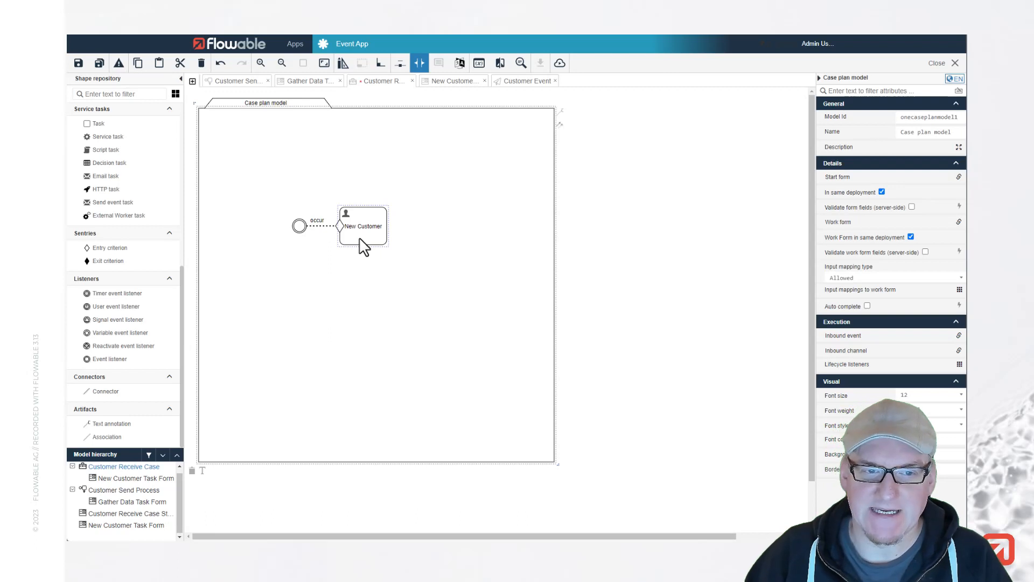
Reference the existing Customer Event as the event listener's inbound event
click(300, 225)
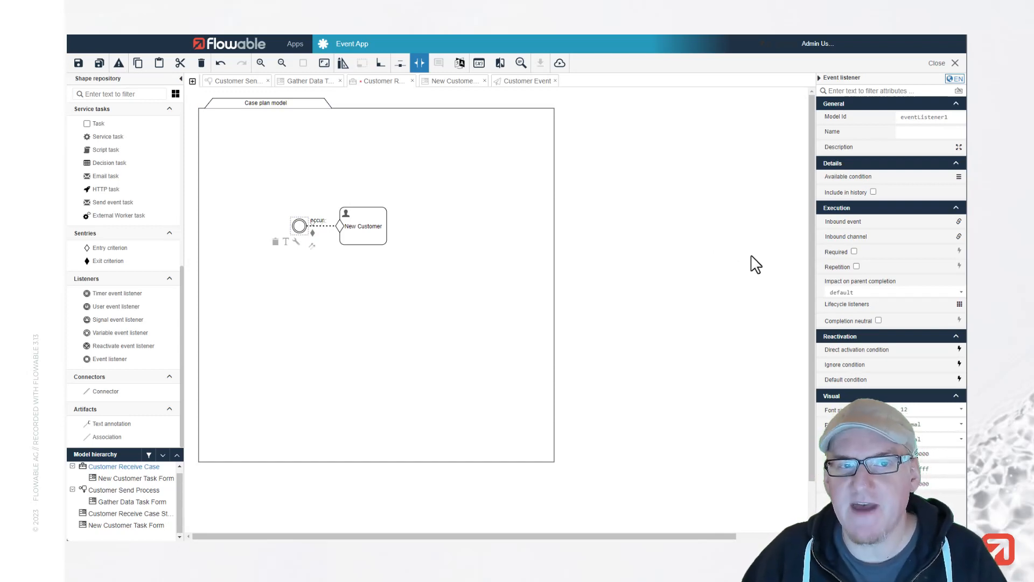
click(838, 223)
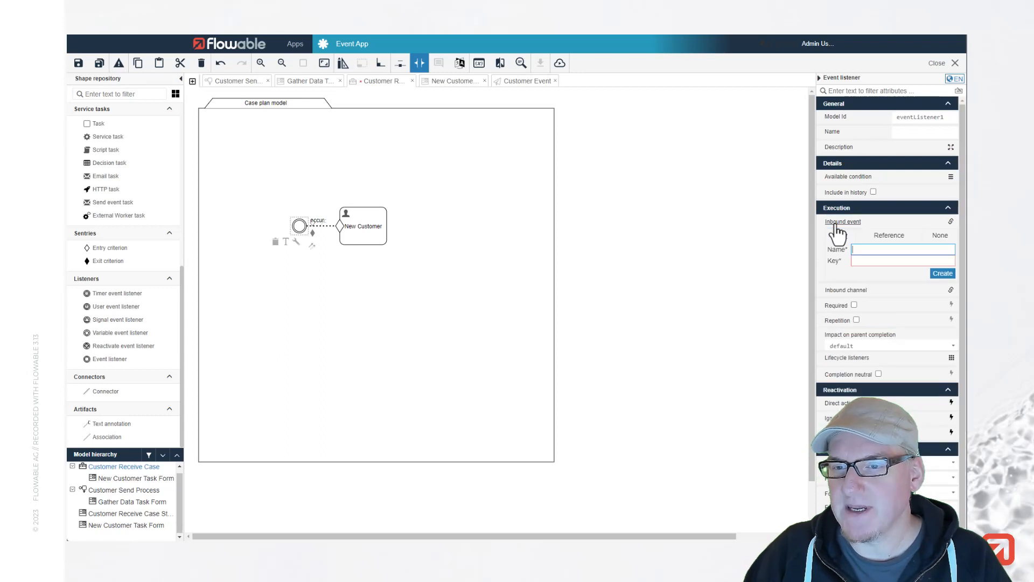
click(889, 237)
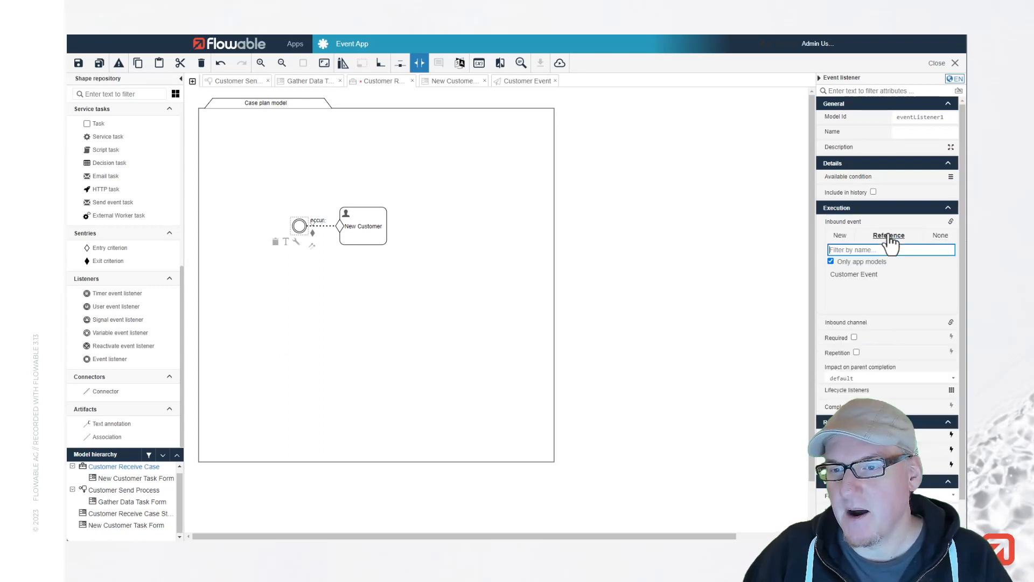
click(854, 274)
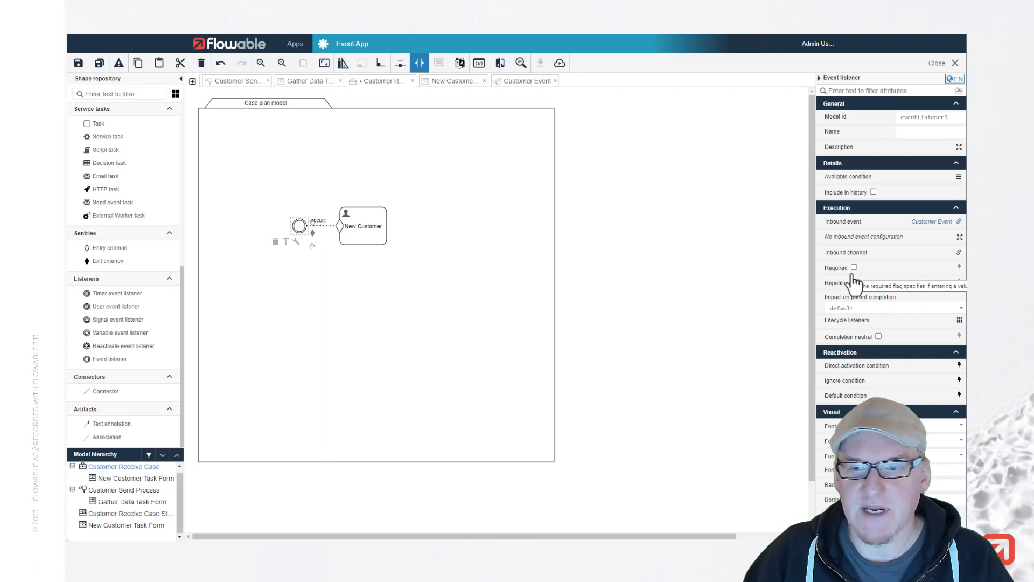
In the event listener's inbound event configuration, map the name payload field to the variable receivedName
click(860, 237)
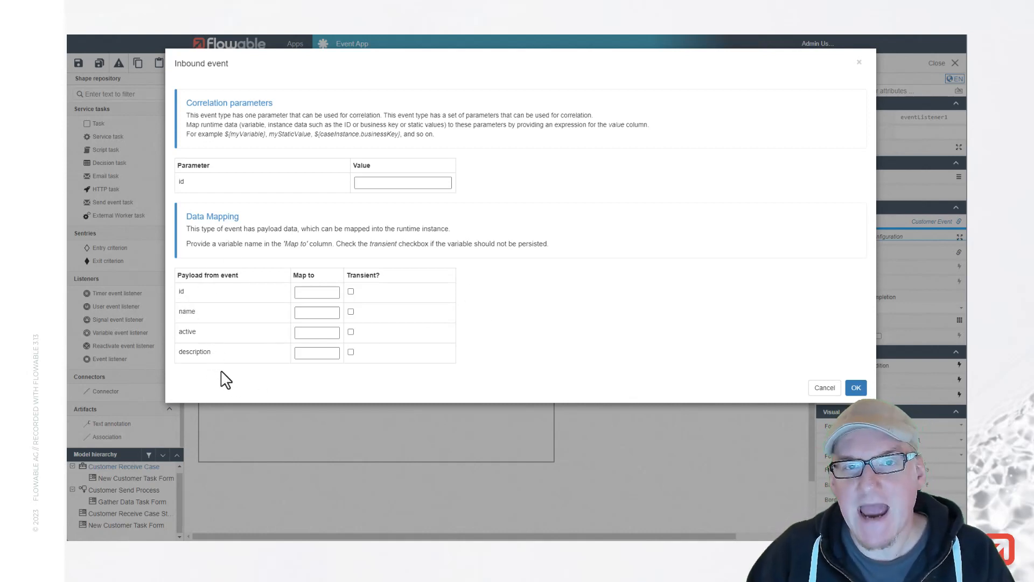
click(307, 296)
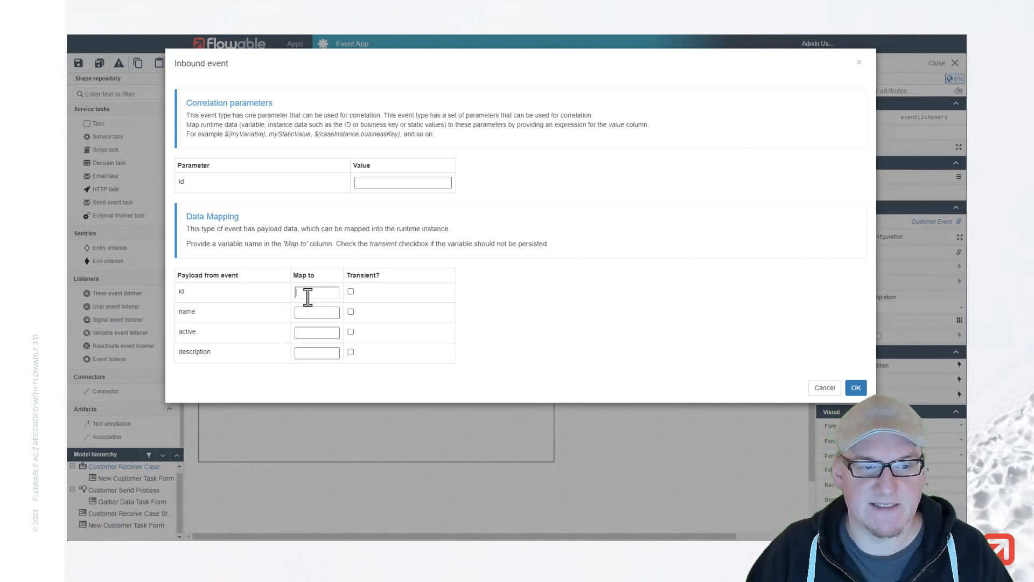
click(317, 312)
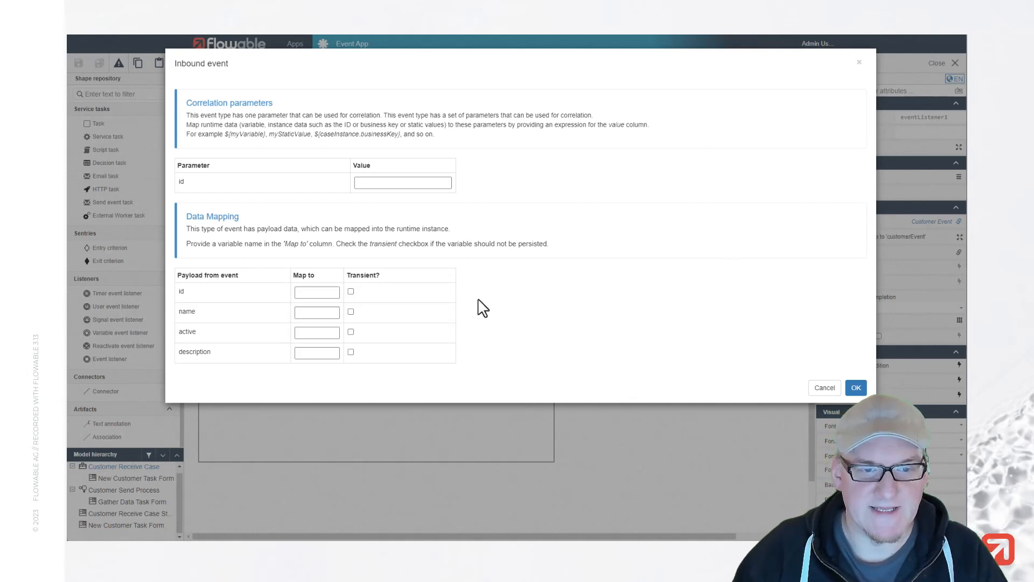
click(322, 314)
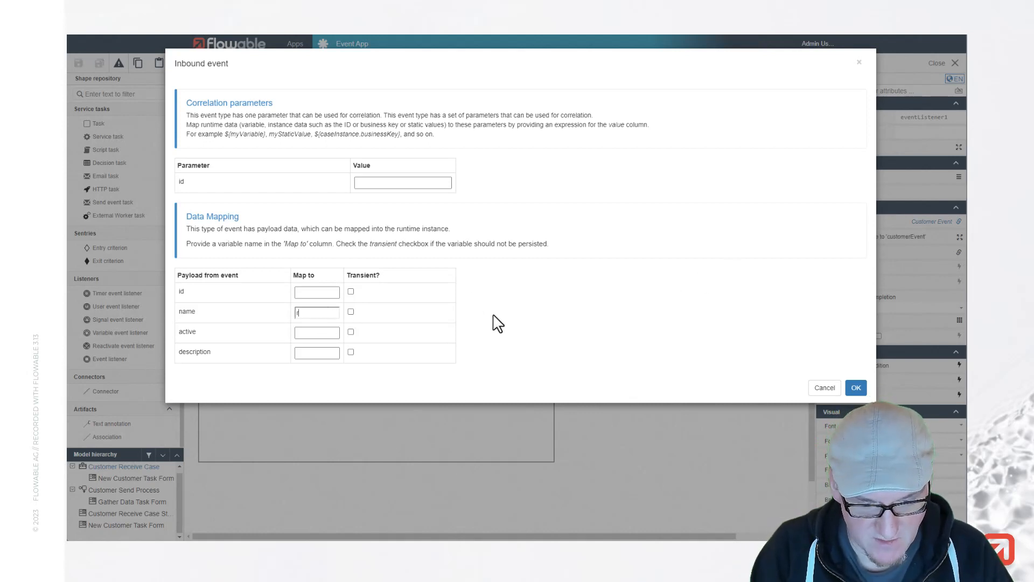
text(receivedName)
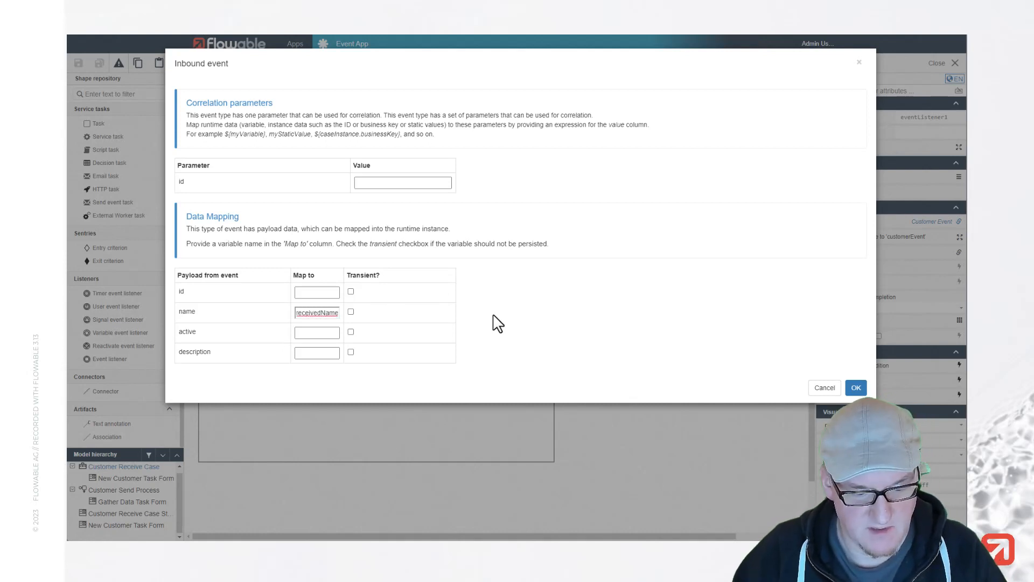
Map the active payload field to the variable receivedActive, reusing the received prefix of the name mapping
key(ctrl+a)
key(ctrl+c)
click(312, 332)
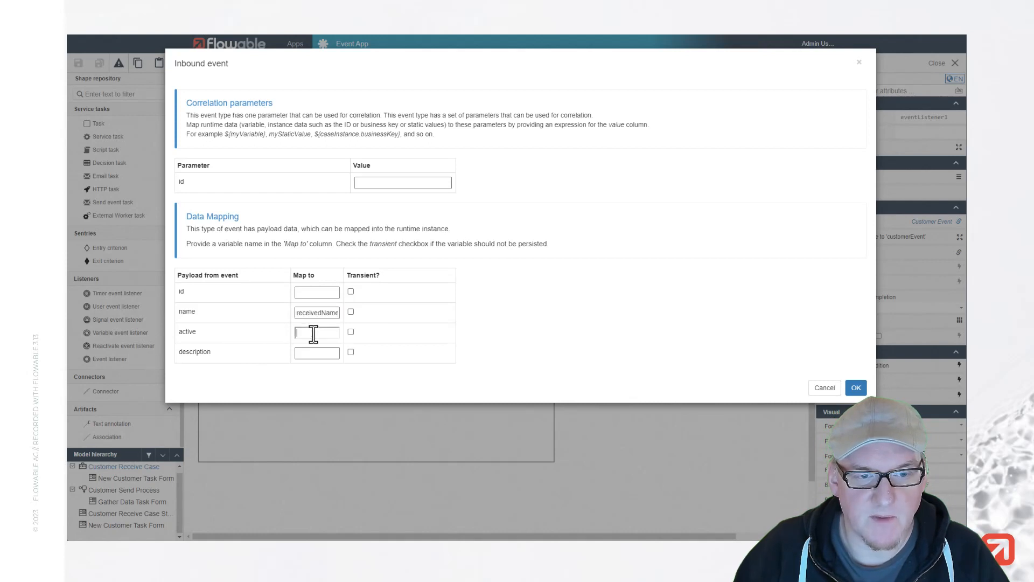
key(ctrl+v)
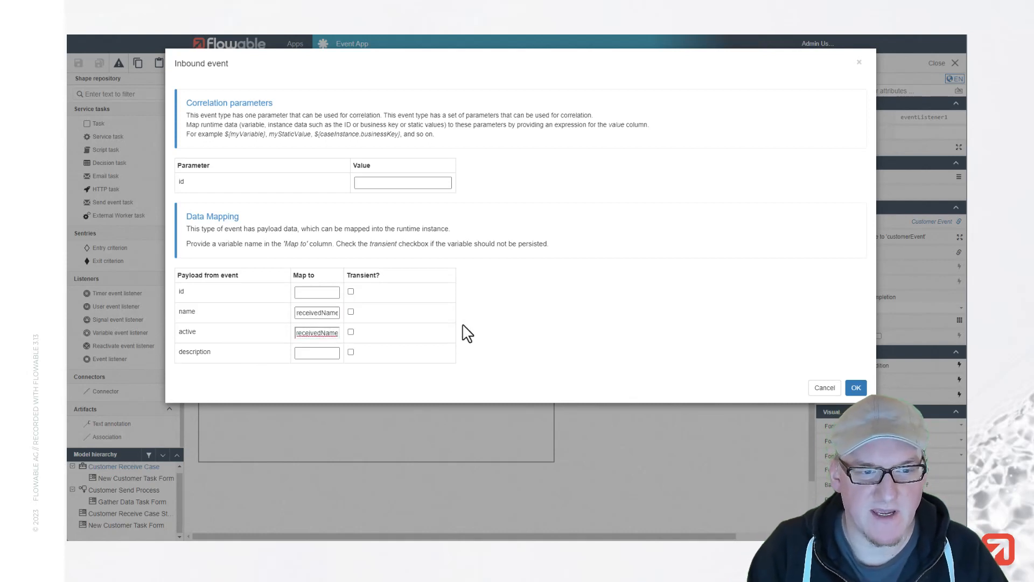
key(BackSpace)
key(BackSpace)
key(BackSpace)
text(A)
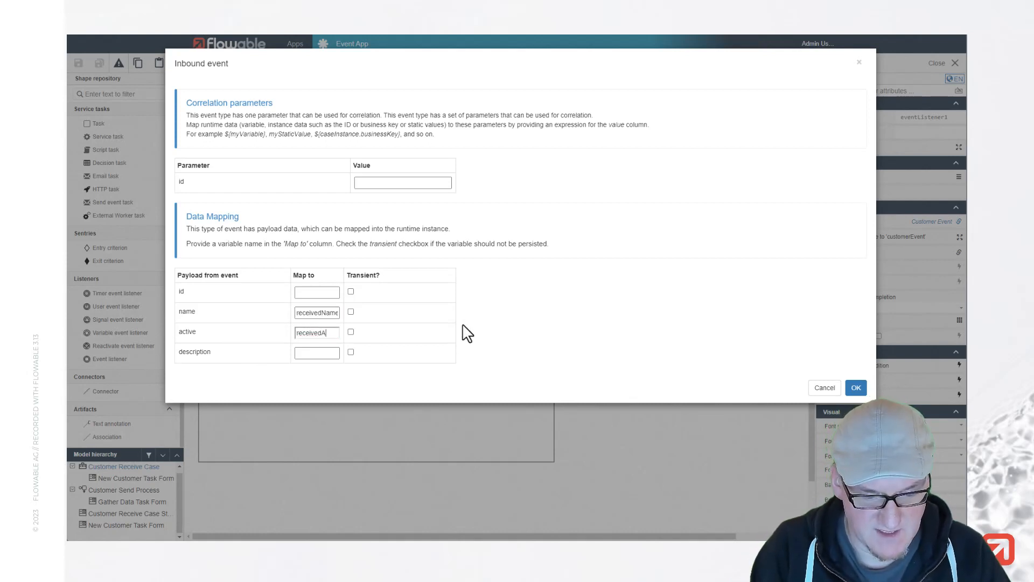
text(ctive)
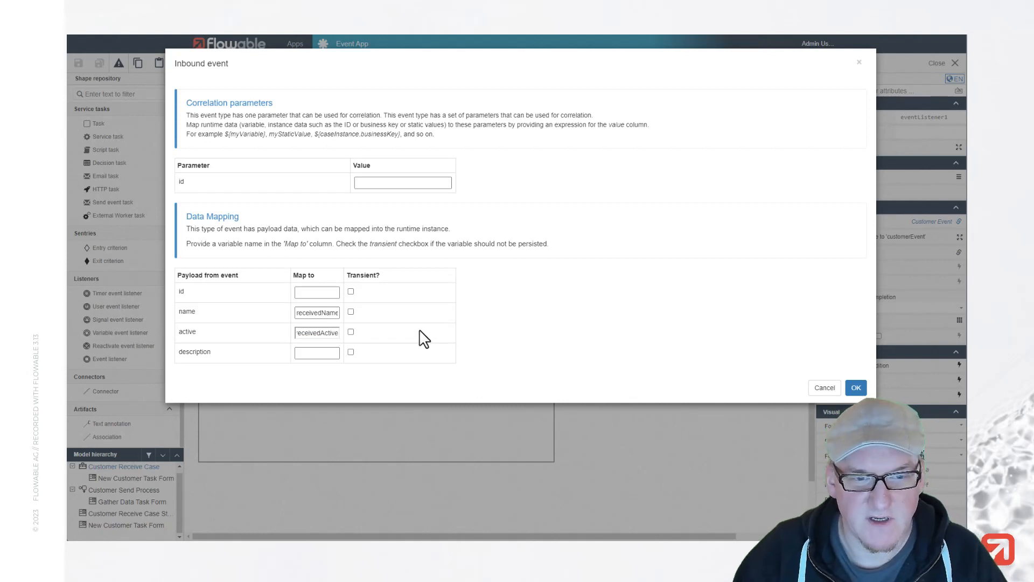
Map the description payload field to receivedDescription and confirm the inbound event mapping
click(316, 353)
key(ctrl+v)
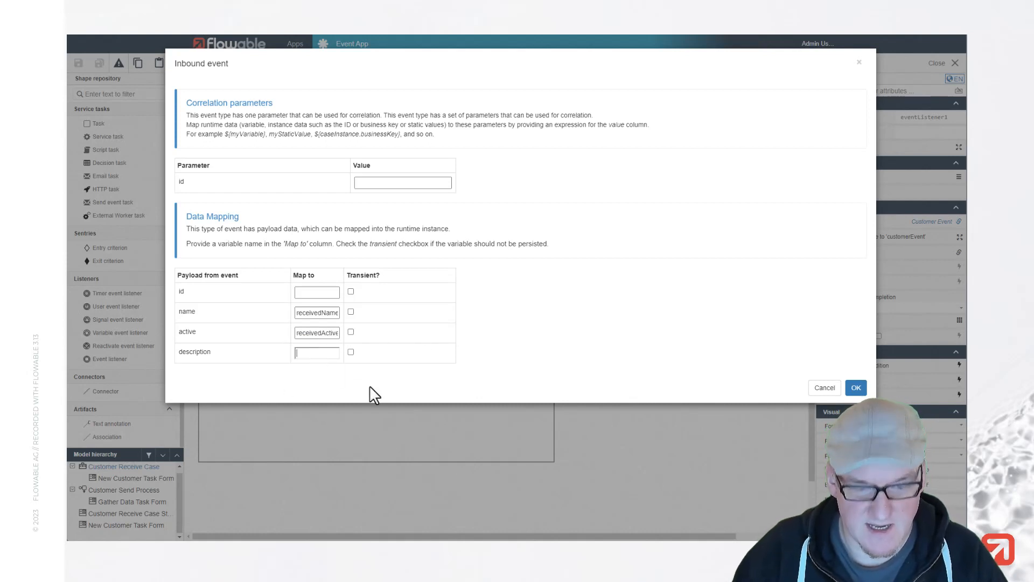
key(BackSpace)
key(BackSpace)
key(BackSpace)
key(BackSpace)
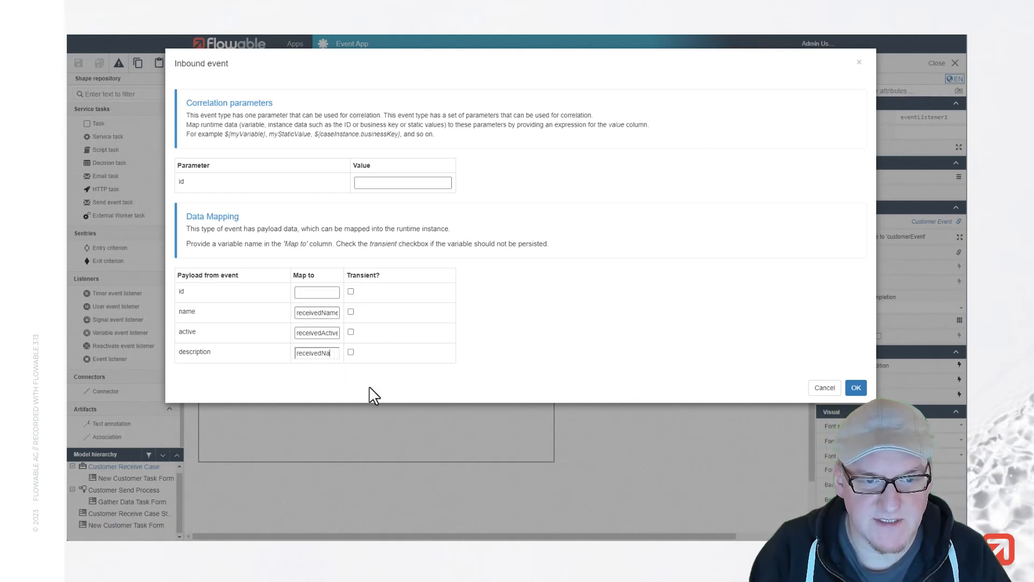
text(Desc)
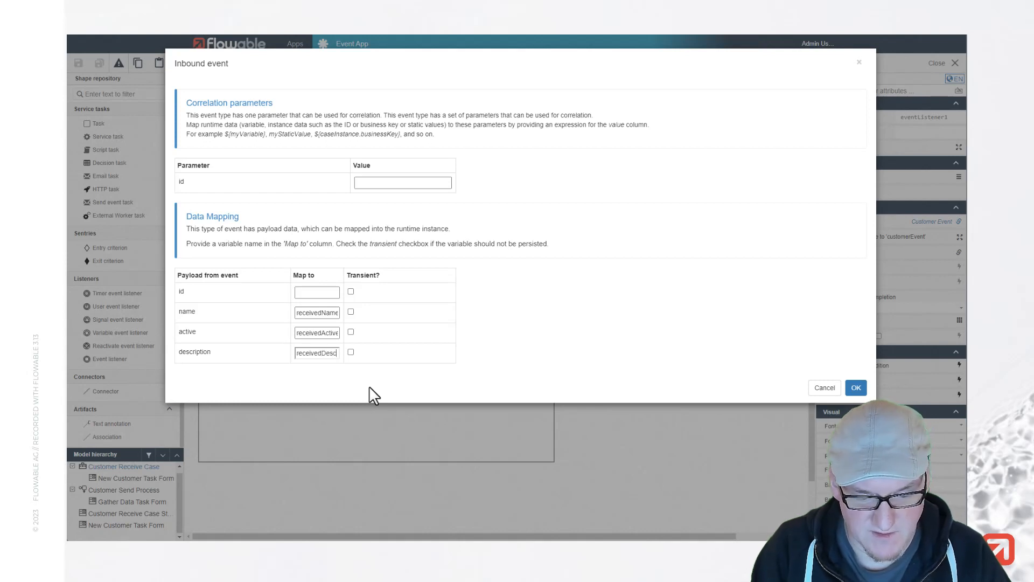
text(ription)
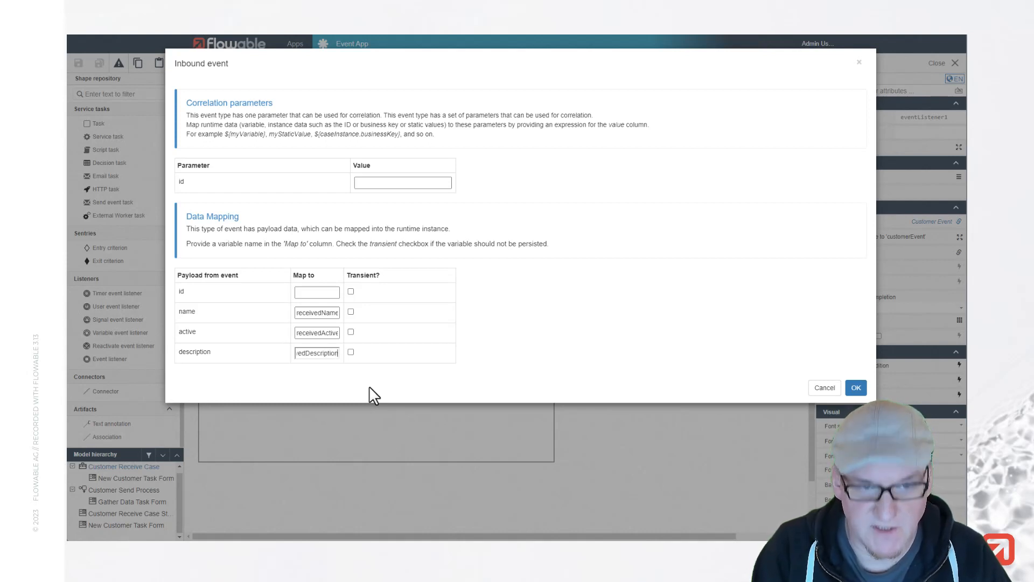
click(309, 293)
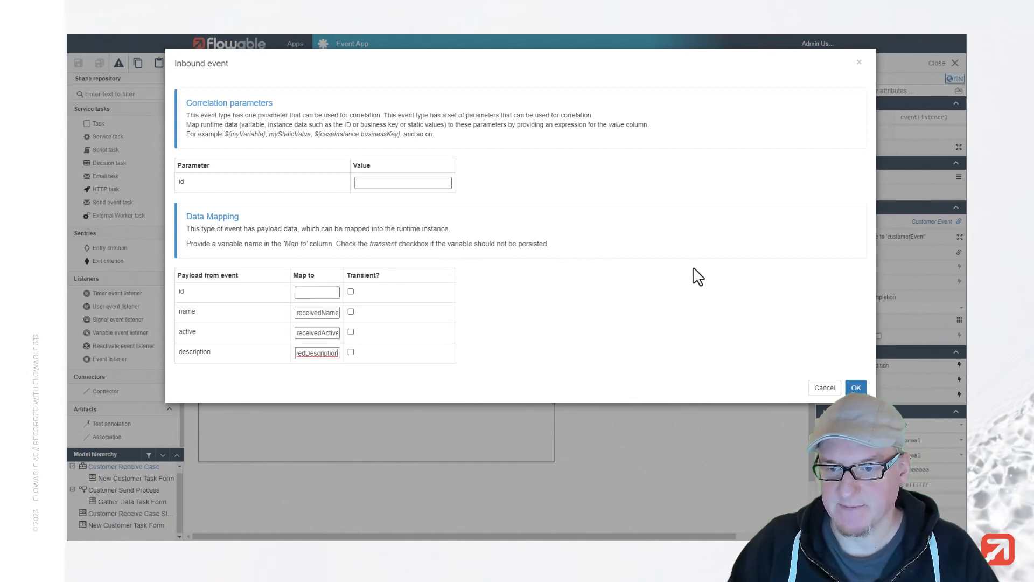
click(857, 388)
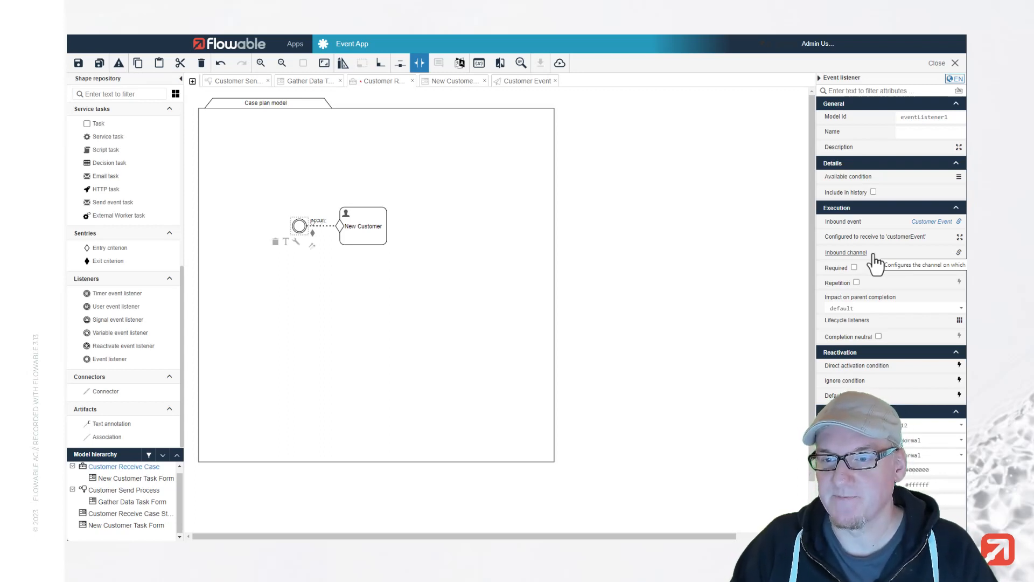
Open the form referenced by the New Customer task to check its received name, description and active fields
click(364, 245)
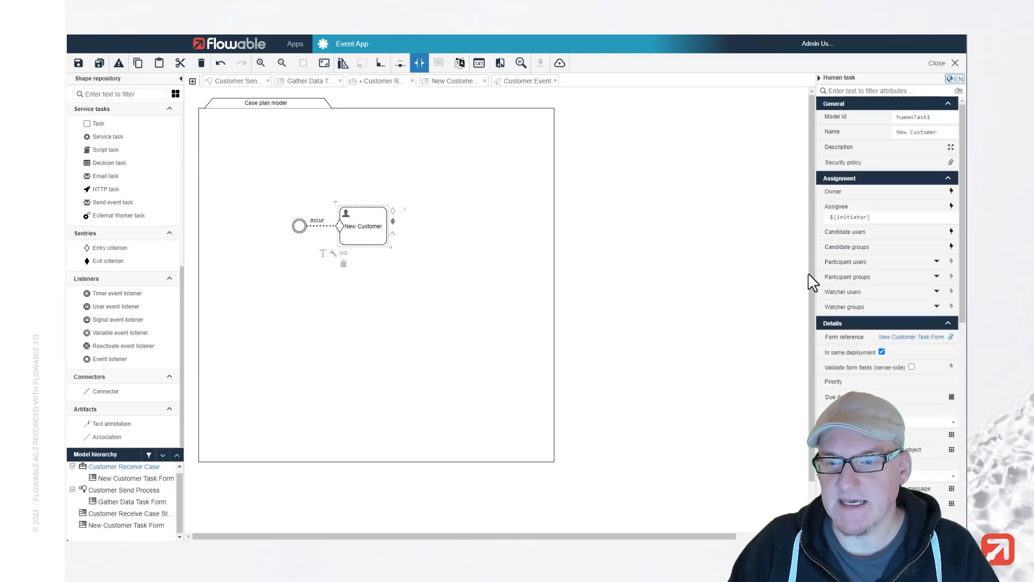
click(904, 338)
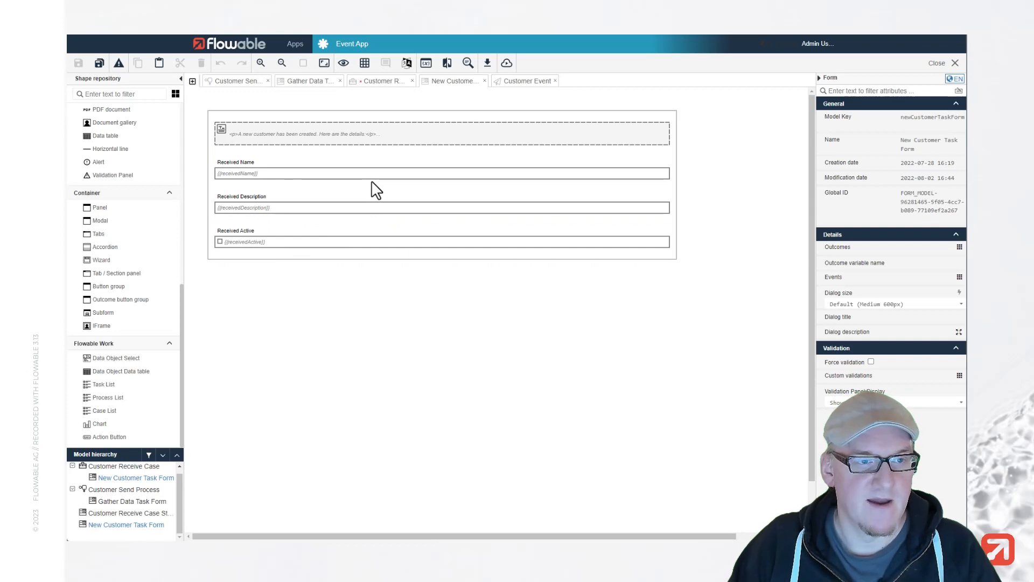
Save all models and publish the Event App to the default deployment target
click(99, 63)
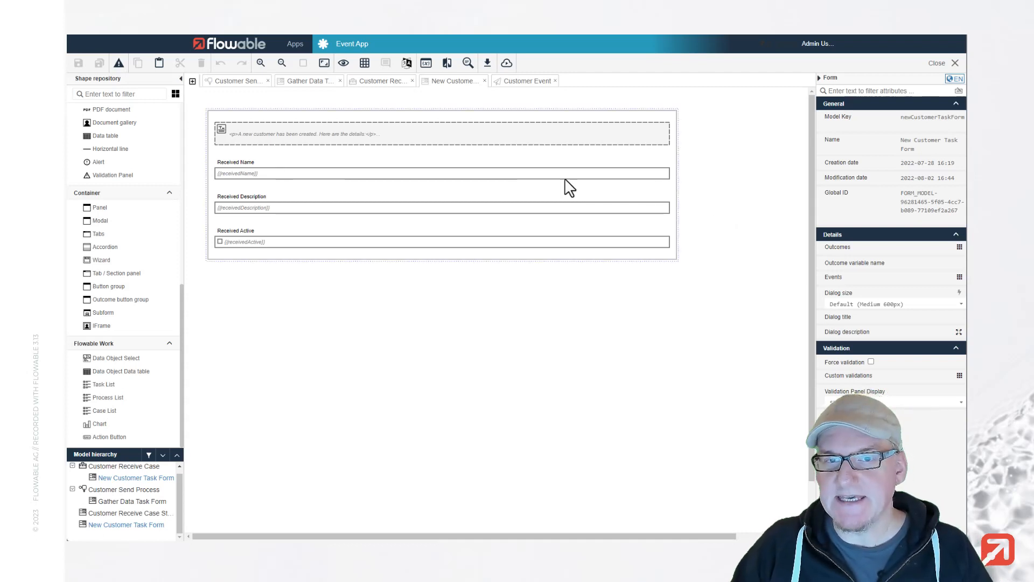
click(506, 64)
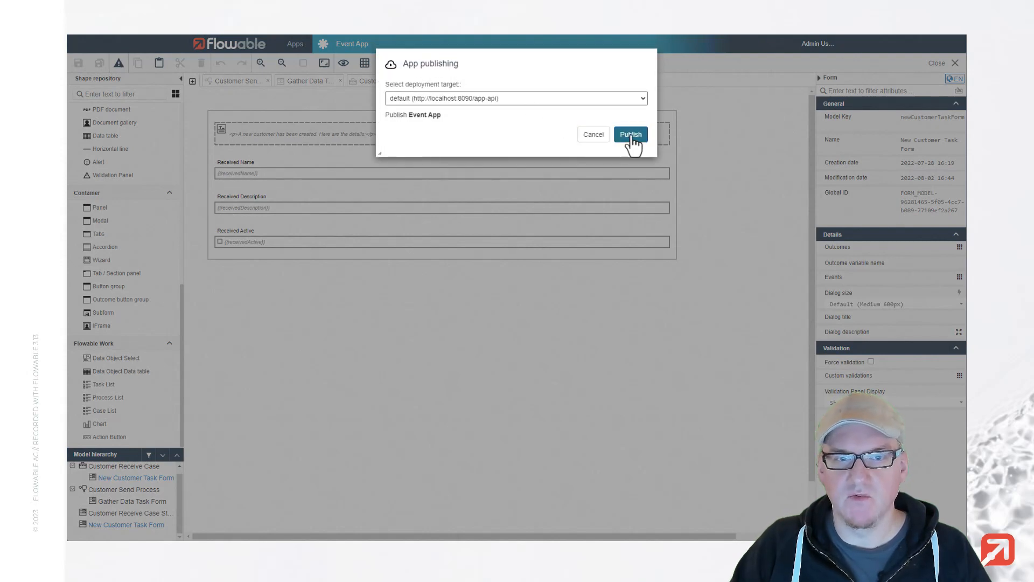
click(631, 135)
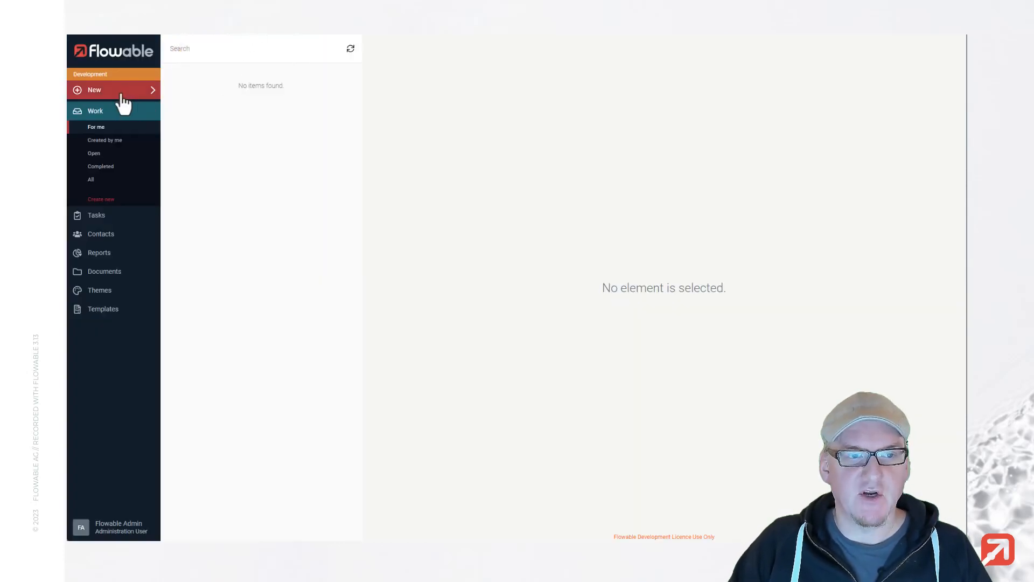
Switch to Flowable Work and start a new Customer Send Process from the Event App
click(122, 103)
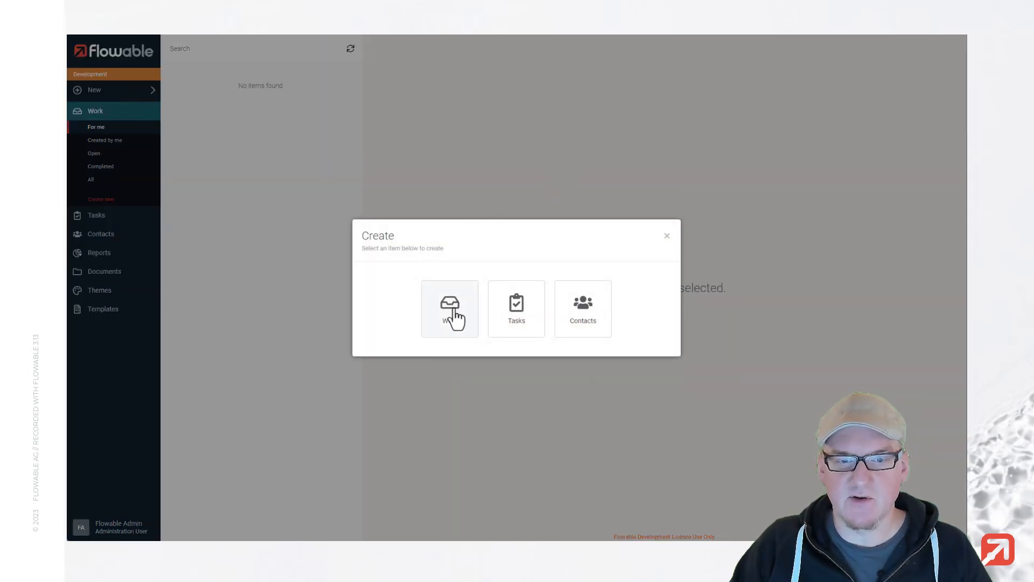
click(451, 312)
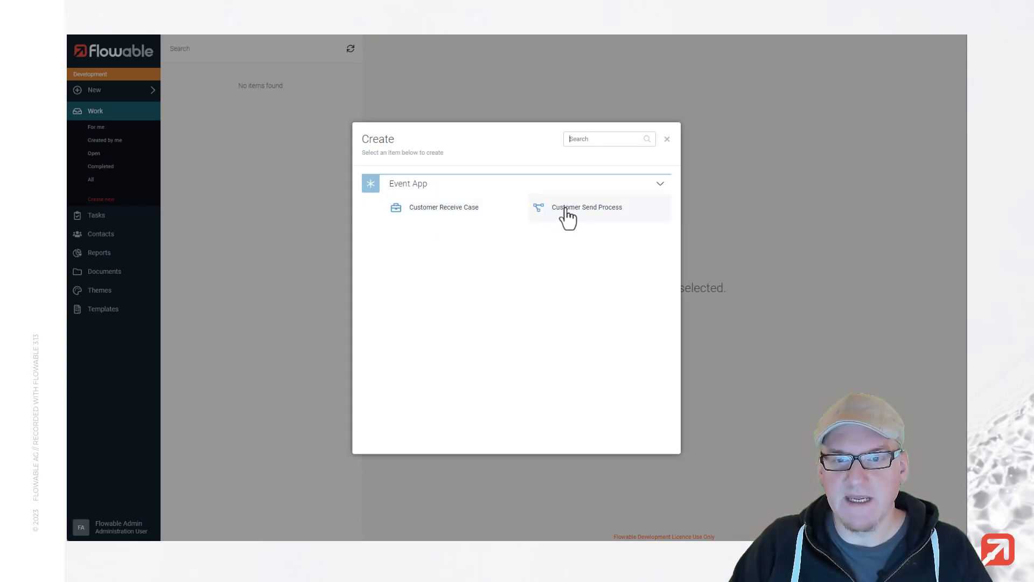
click(568, 215)
click(574, 313)
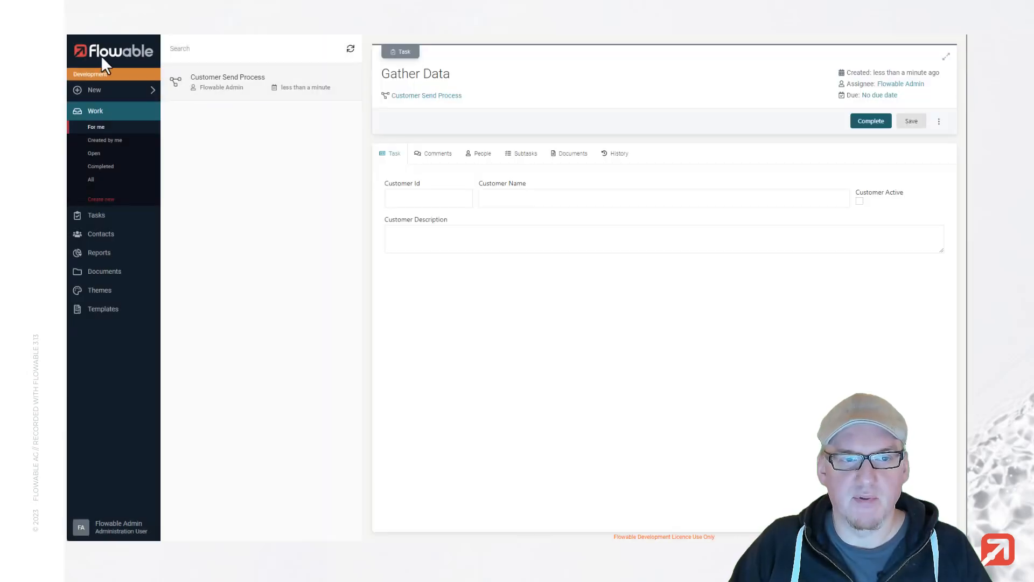
Start a new Customer Receive Case from the Event App
click(153, 90)
click(468, 312)
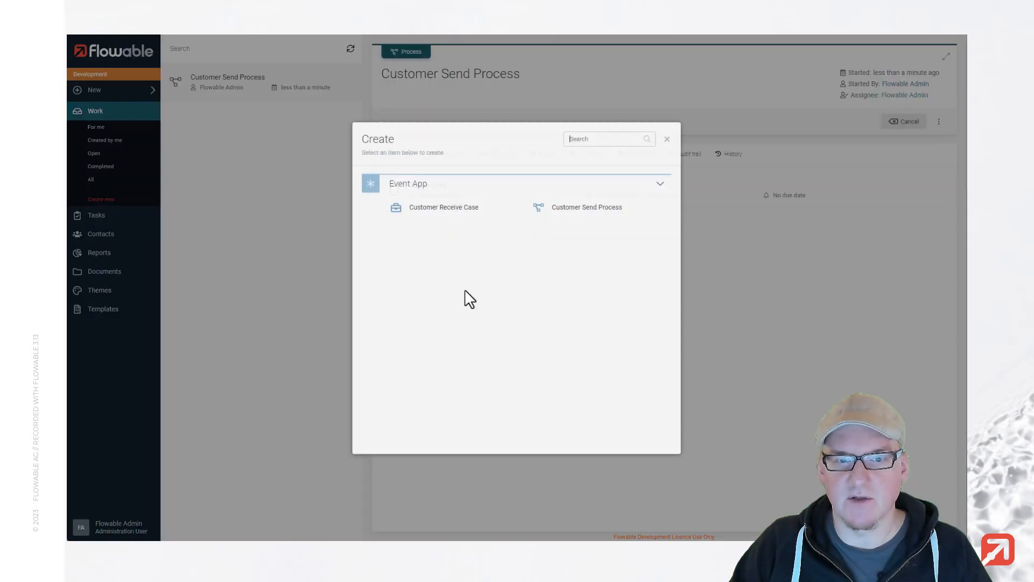
click(443, 208)
click(574, 314)
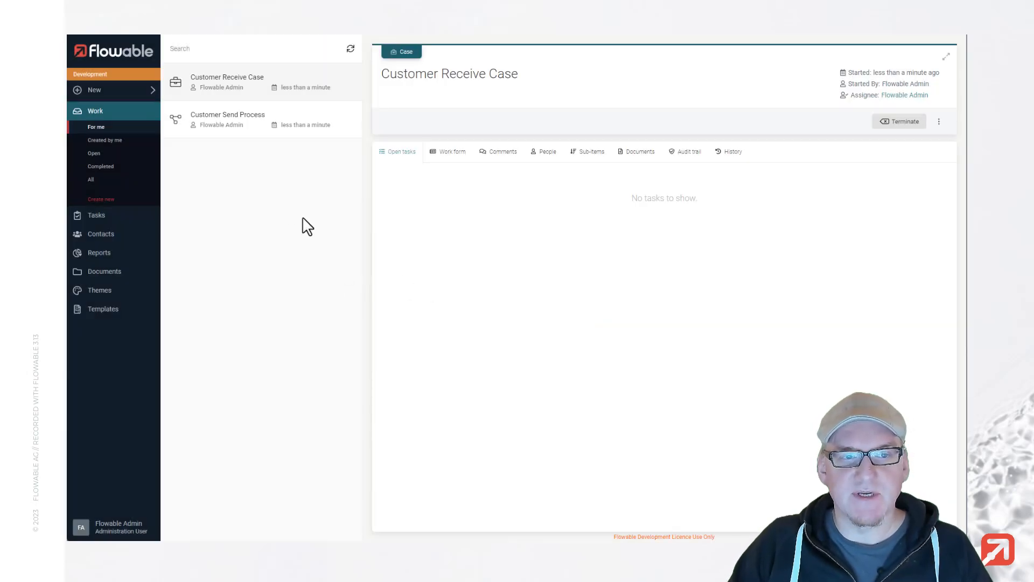
Check the open tasks of the Customer Send Process and Customer Receive Case, and open the process's Gather Data task
click(292, 127)
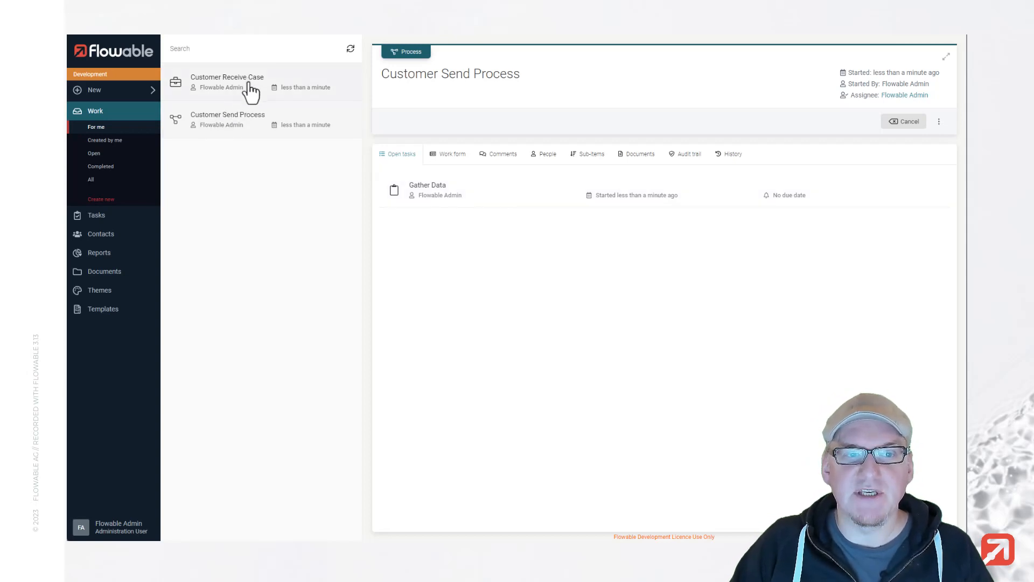
click(251, 92)
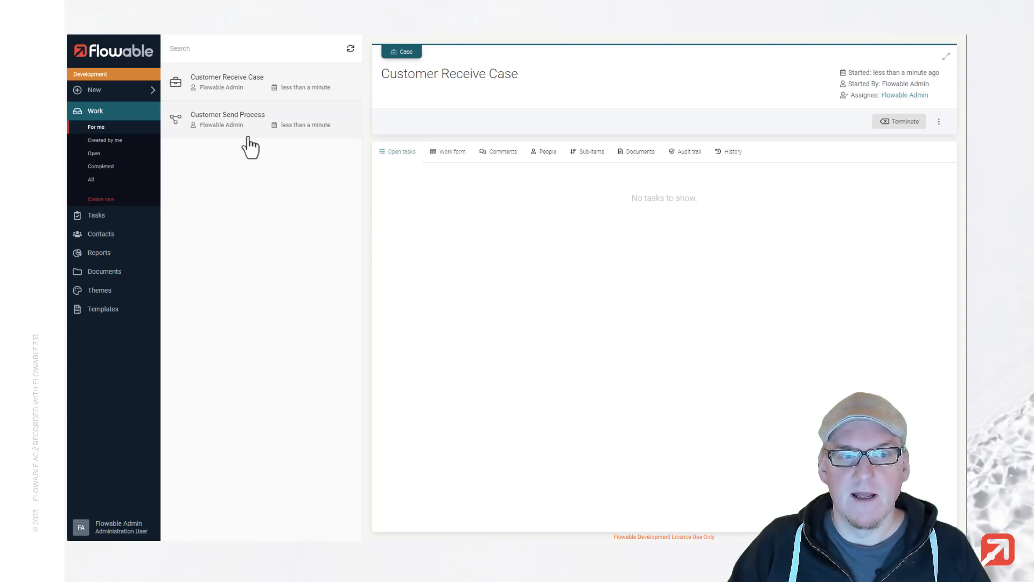
click(251, 132)
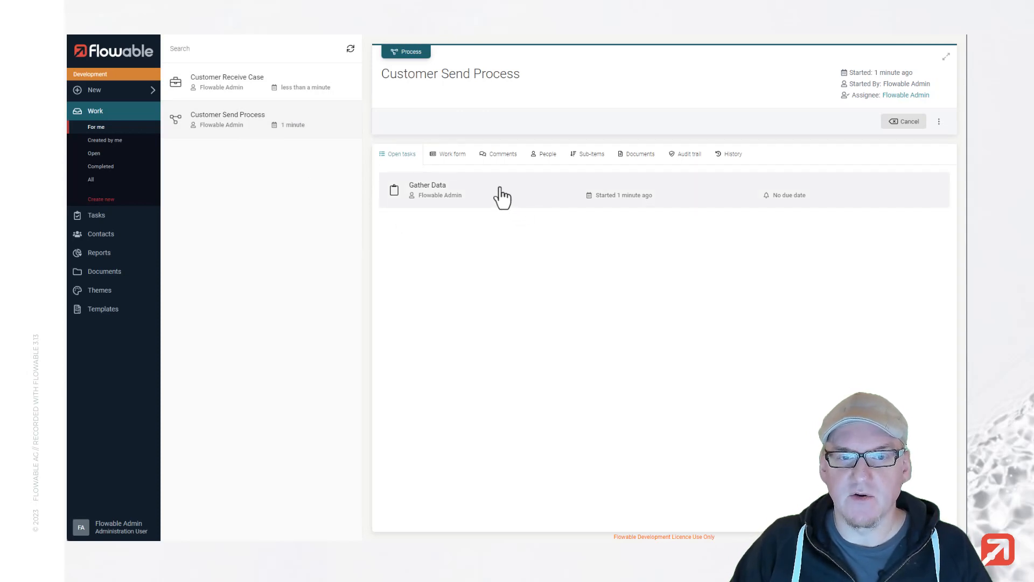
click(510, 197)
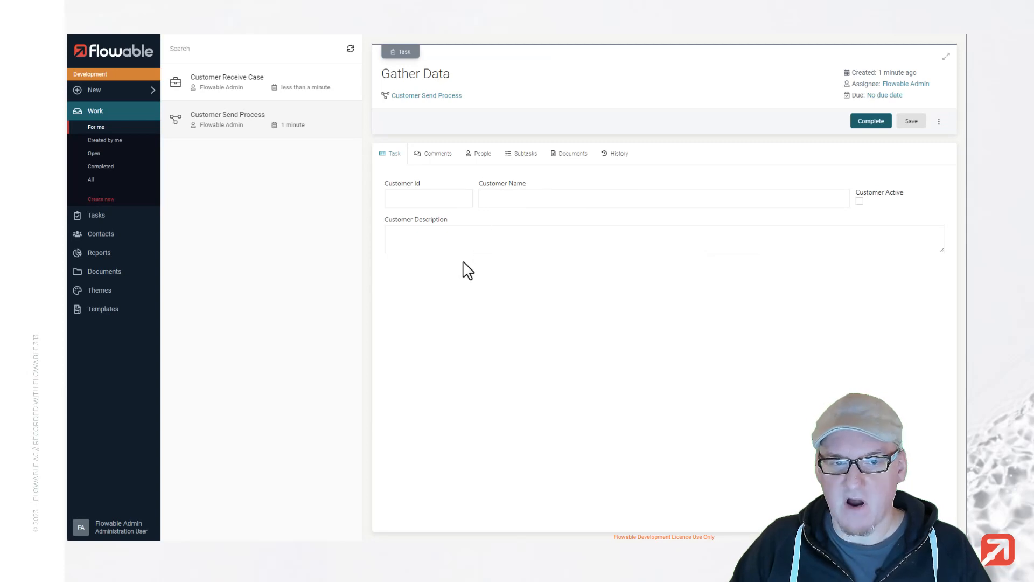
Fill in the Gather Data form with the customer ID, the name Acme, the active flag checked, and a description combining name and ID
click(439, 197)
click(436, 223)
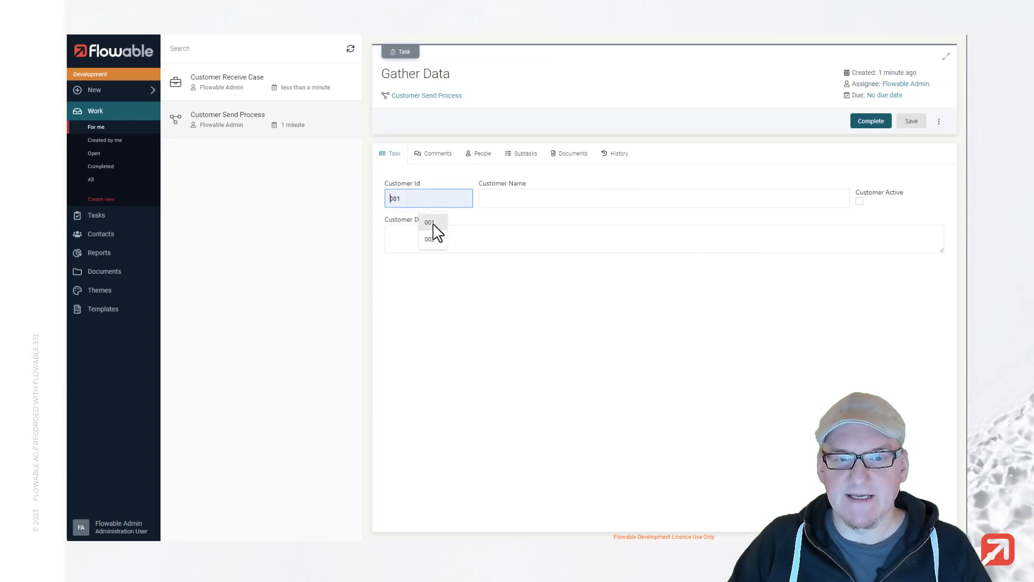
click(510, 197)
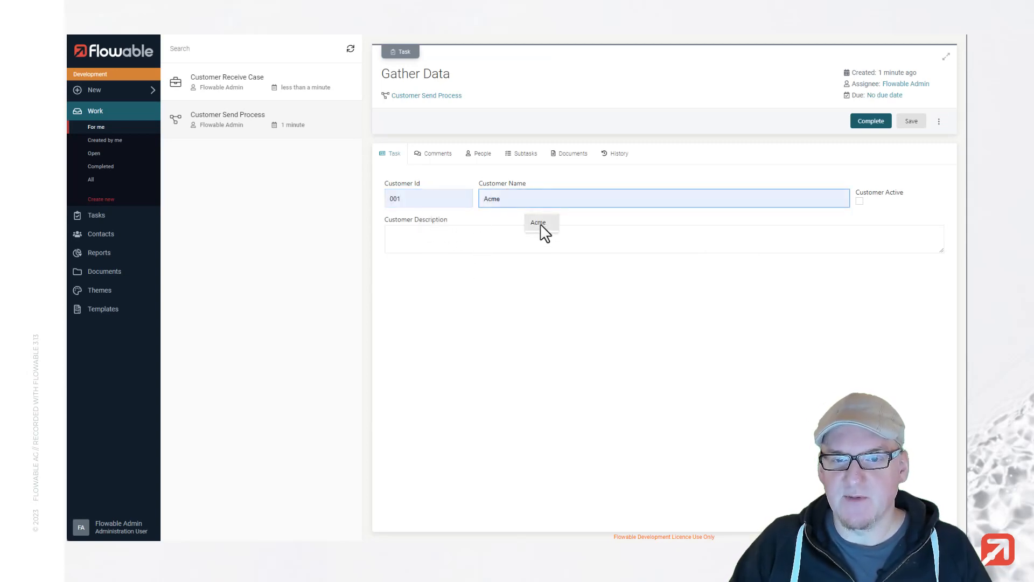
click(540, 225)
click(859, 201)
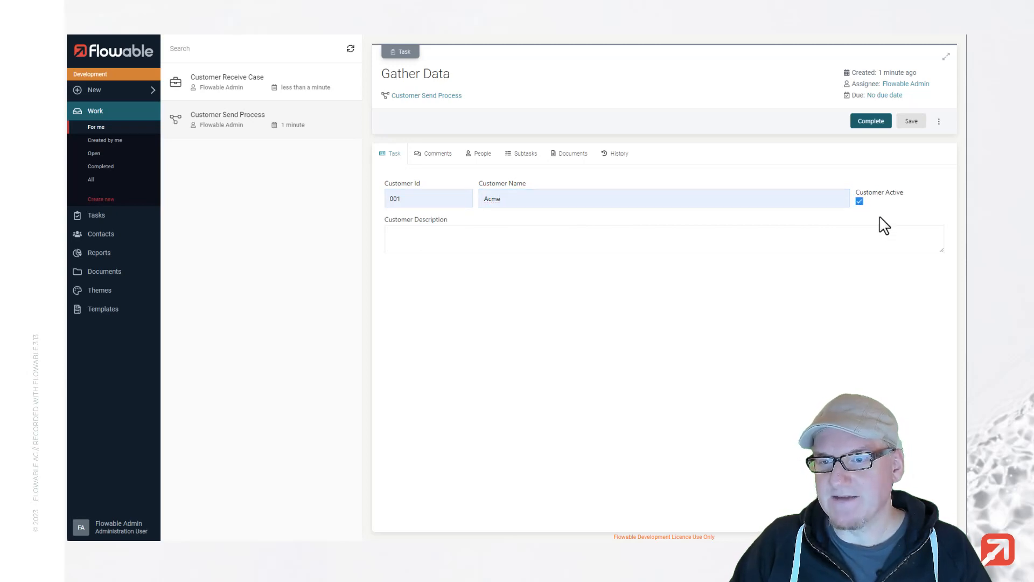
click(430, 240)
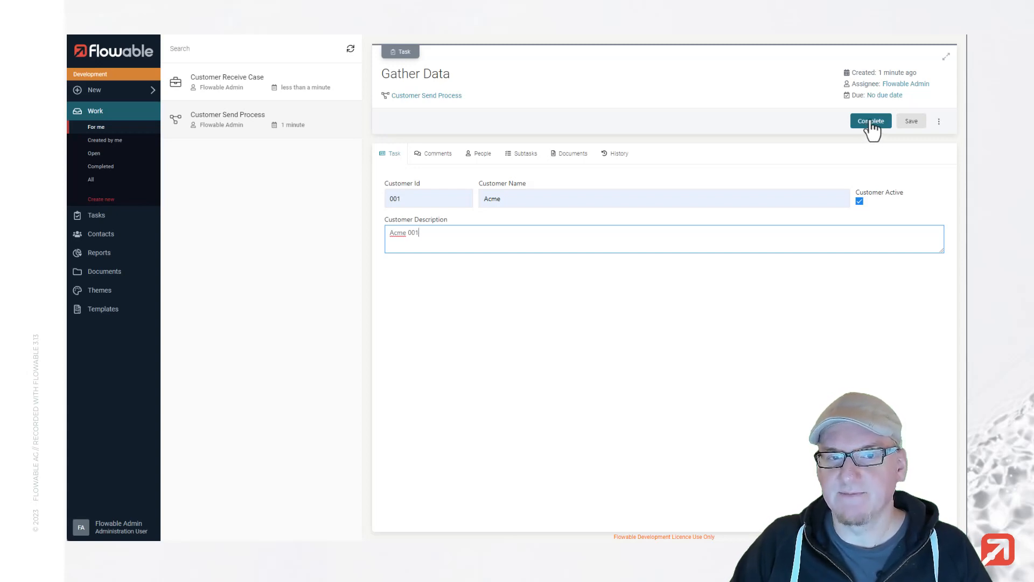
Complete the Gather Data task and open the Customer Receive Case to check its open tasks
click(871, 122)
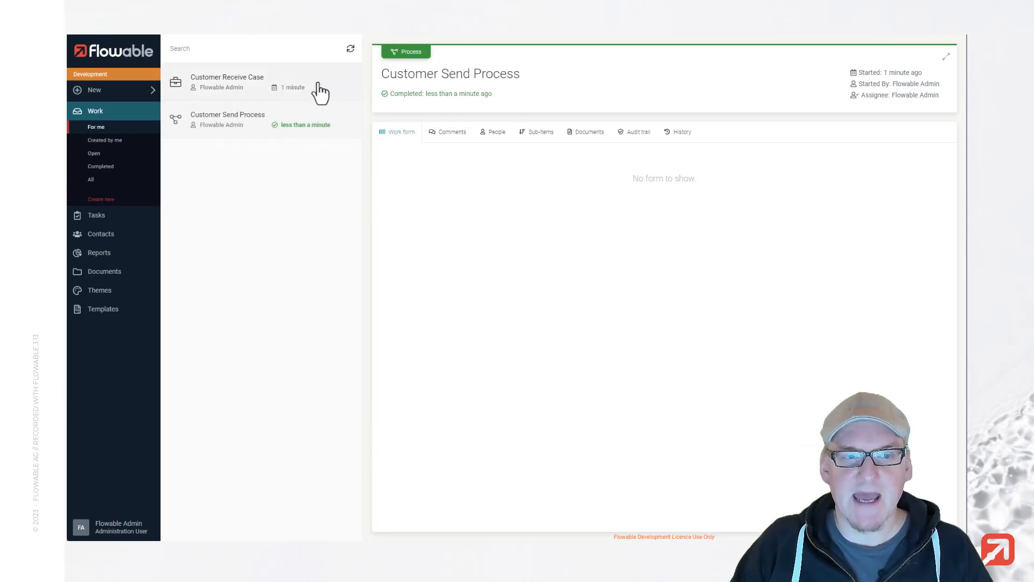
click(319, 91)
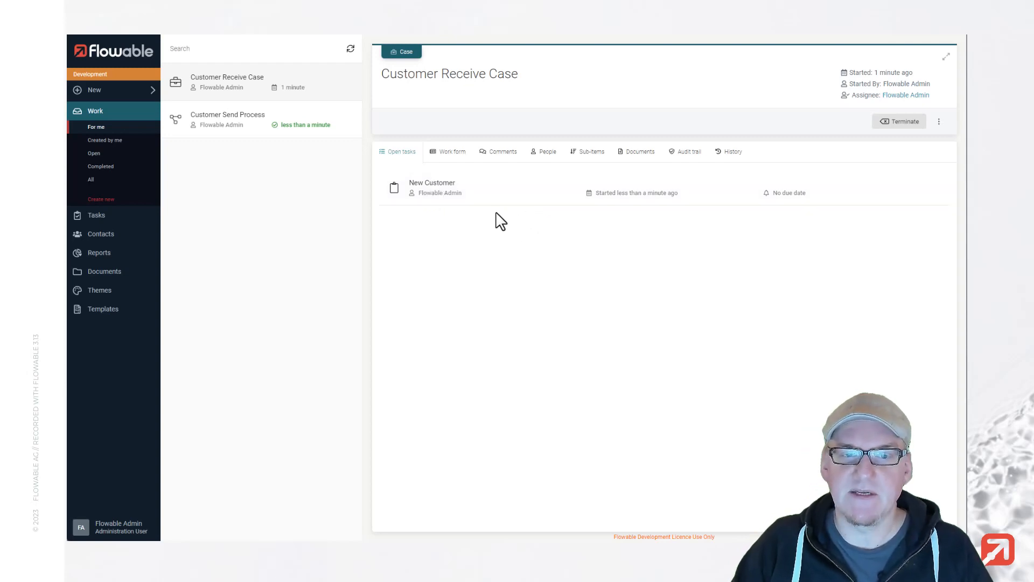
Review and complete the New Customer task of the Customer Receive Case, and refresh the work list
click(509, 199)
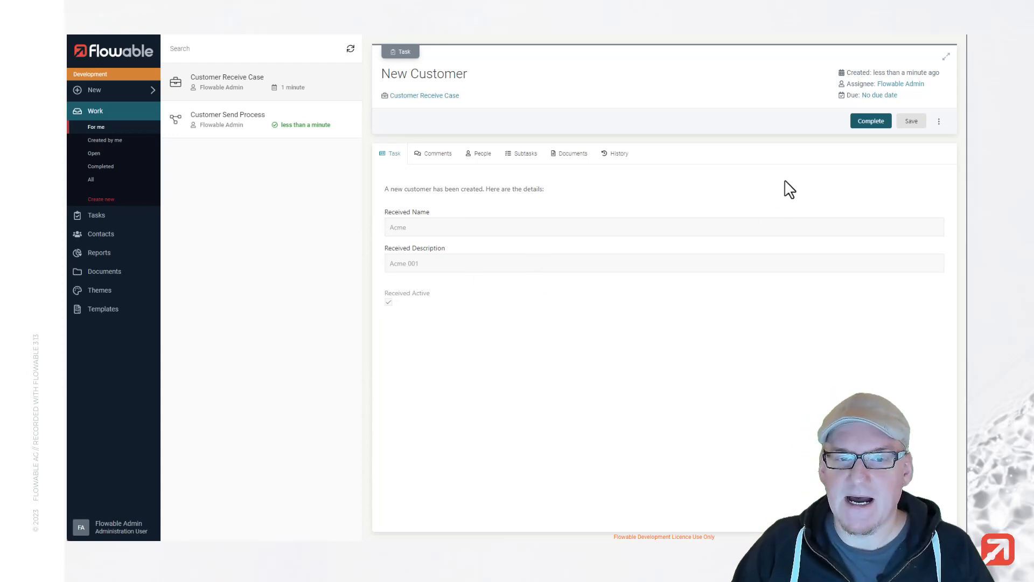
click(860, 123)
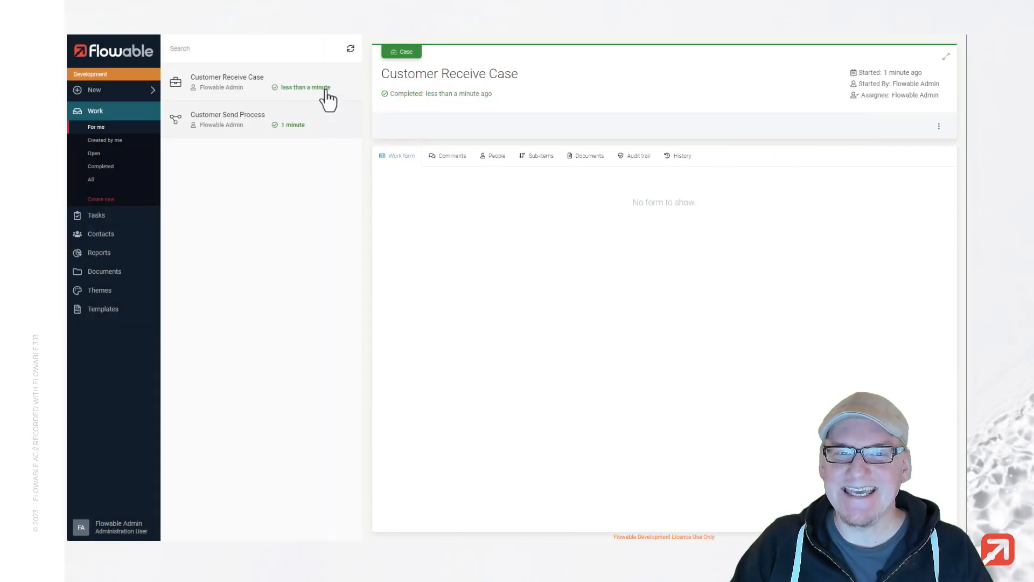
click(350, 51)
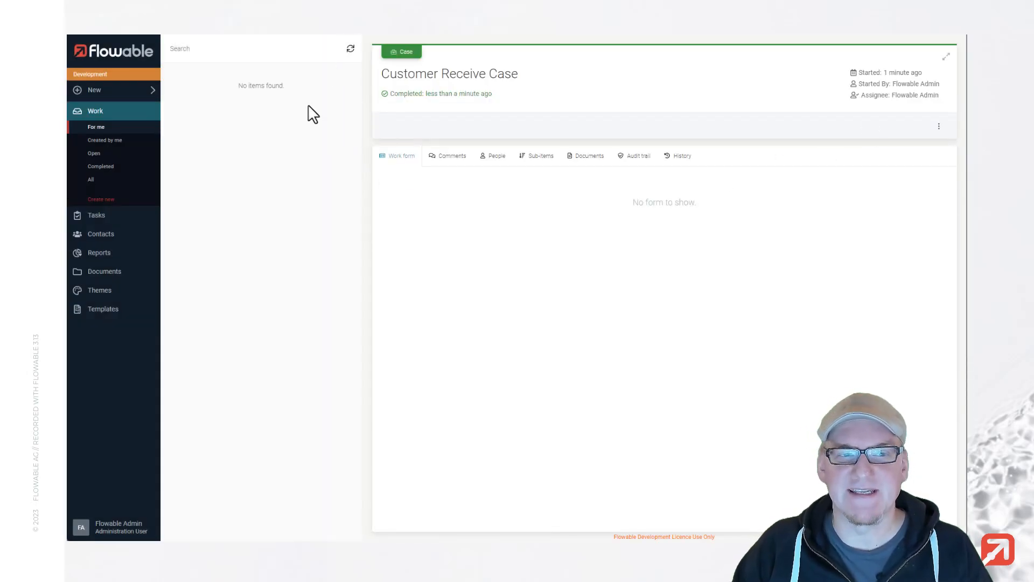
Start a new Customer Send Process from the Event App
click(134, 92)
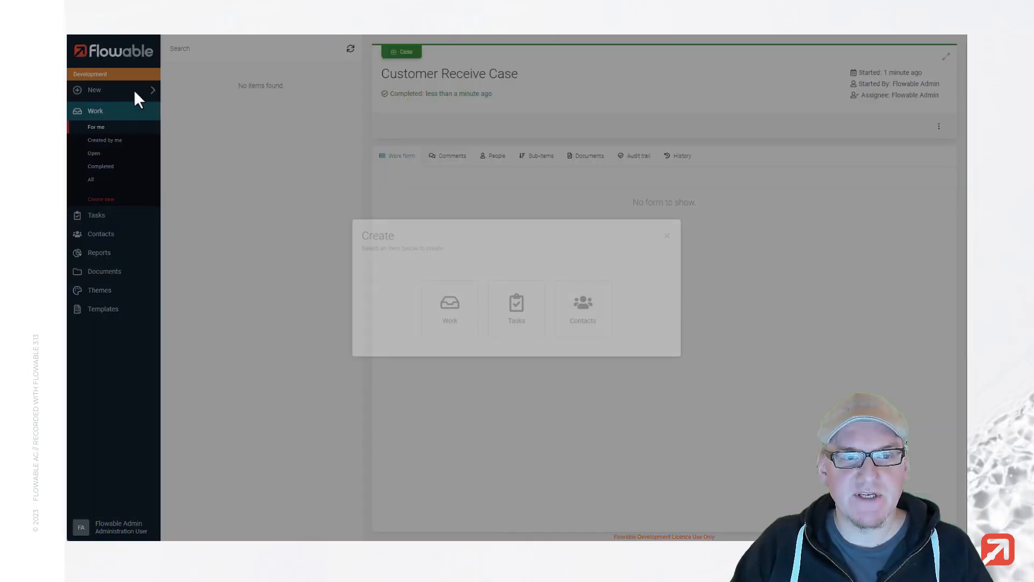
click(444, 325)
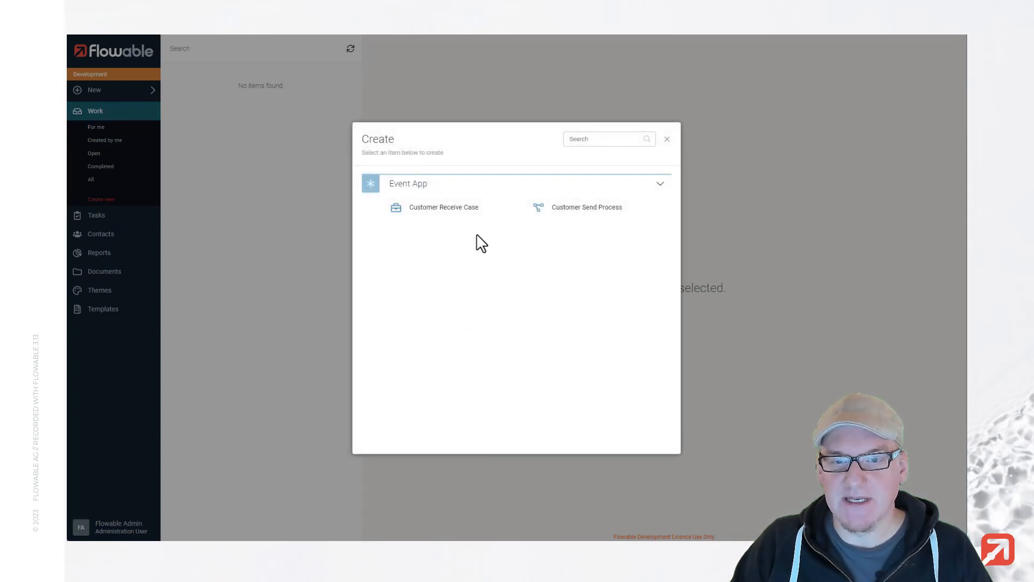
click(585, 213)
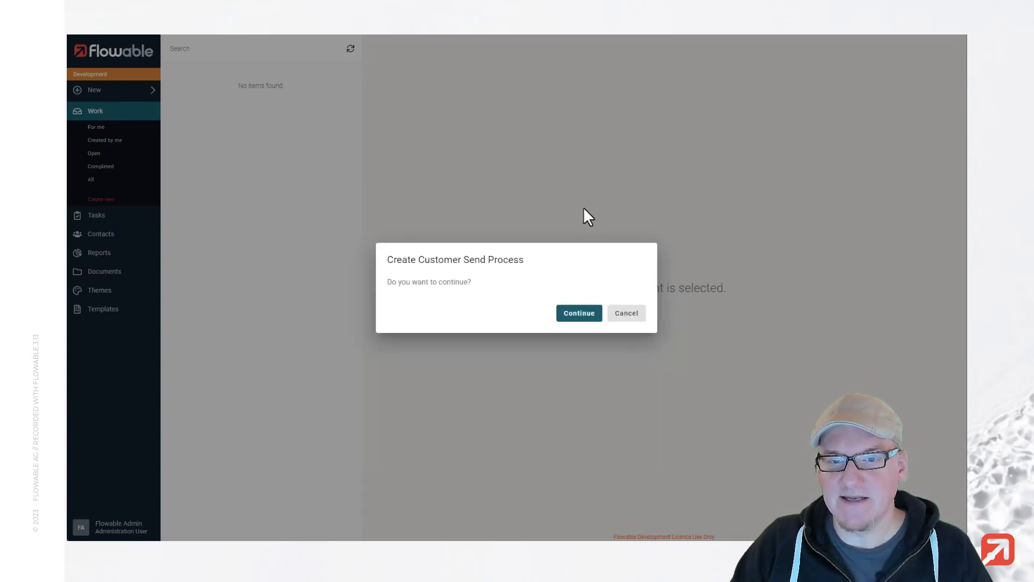
click(578, 317)
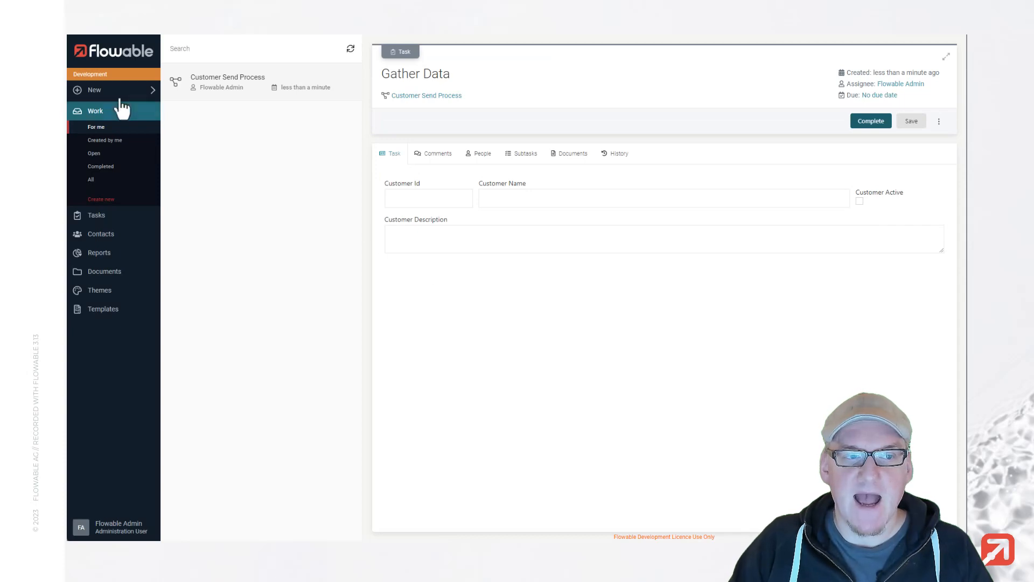
Start two new instances of the Customer Receive Case from the Event App
click(149, 89)
click(459, 321)
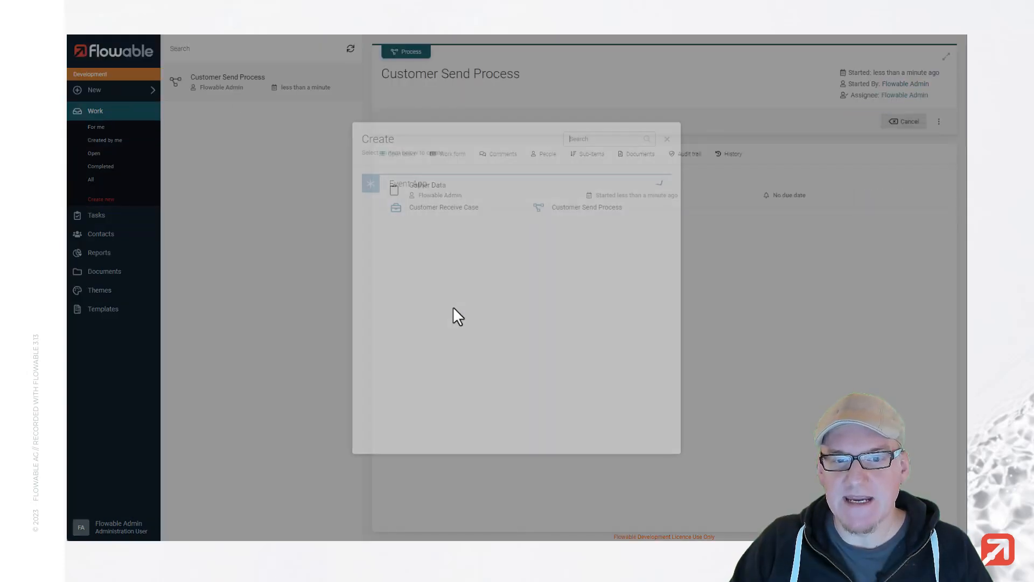
click(457, 214)
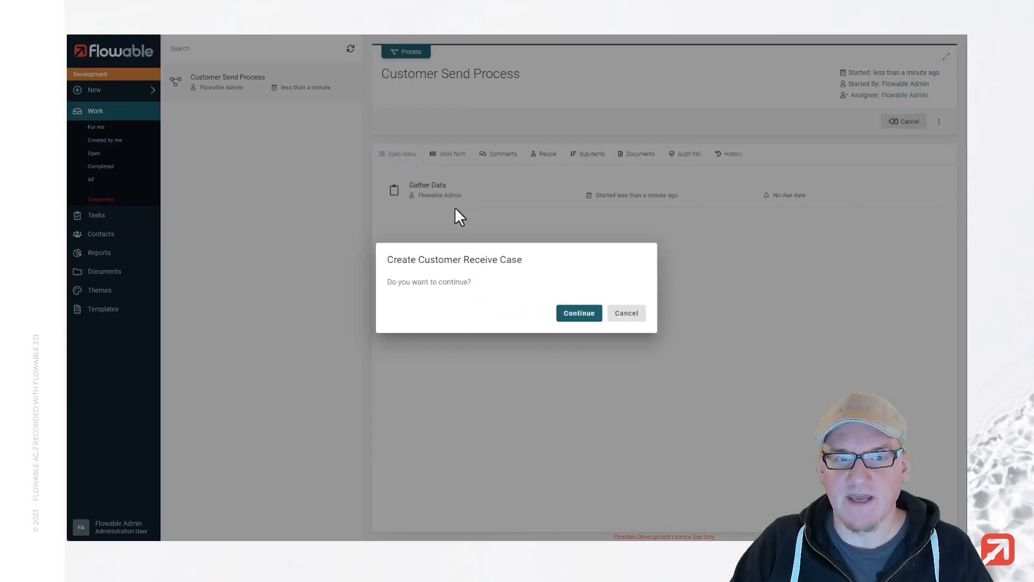
click(582, 315)
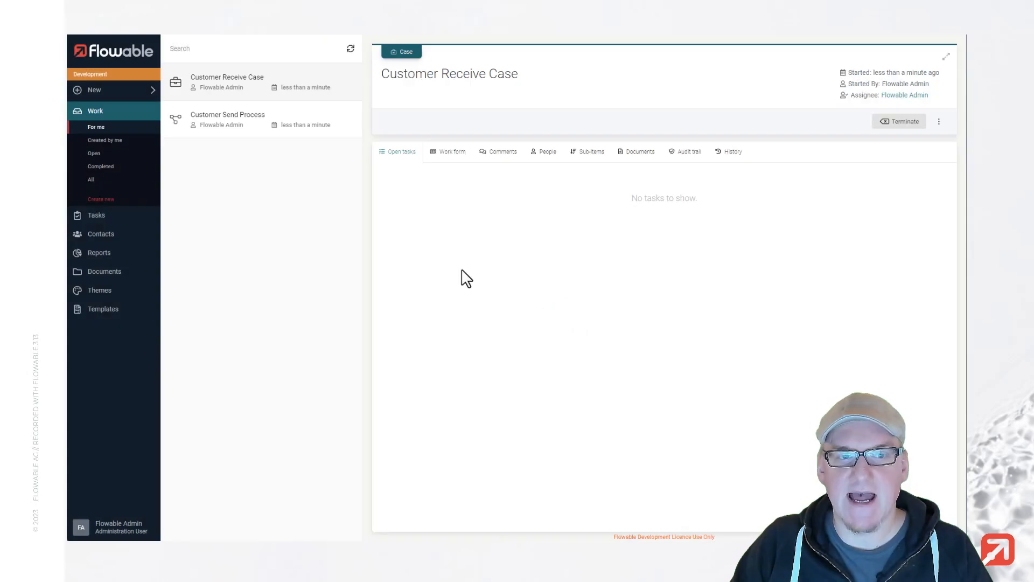
click(142, 92)
click(459, 321)
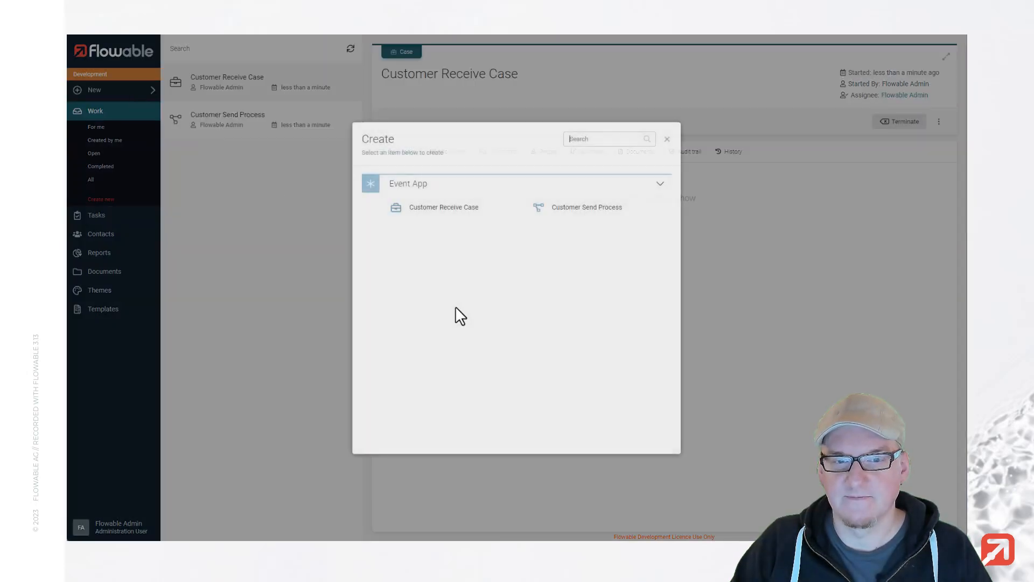
click(450, 214)
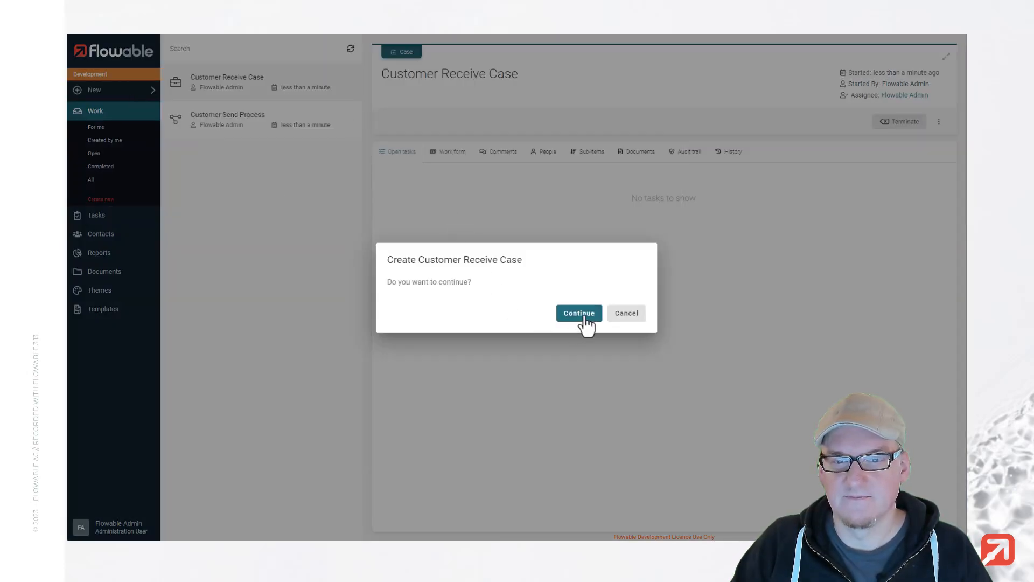
click(582, 317)
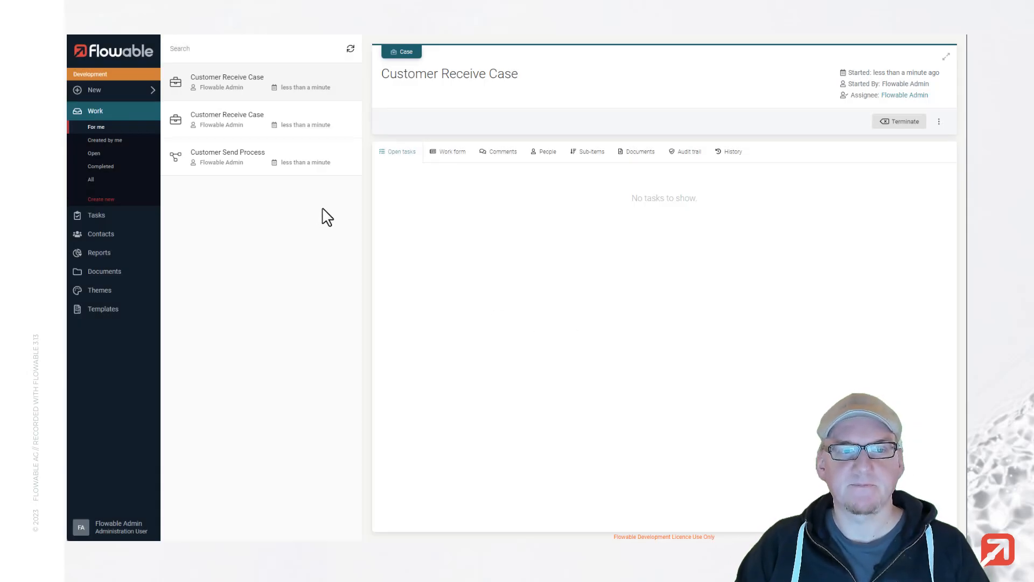
Fill in the new Customer Send Process's Gather Data task with the customer ID, name Acme, active flag checked, and a description combining name and ID
click(282, 170)
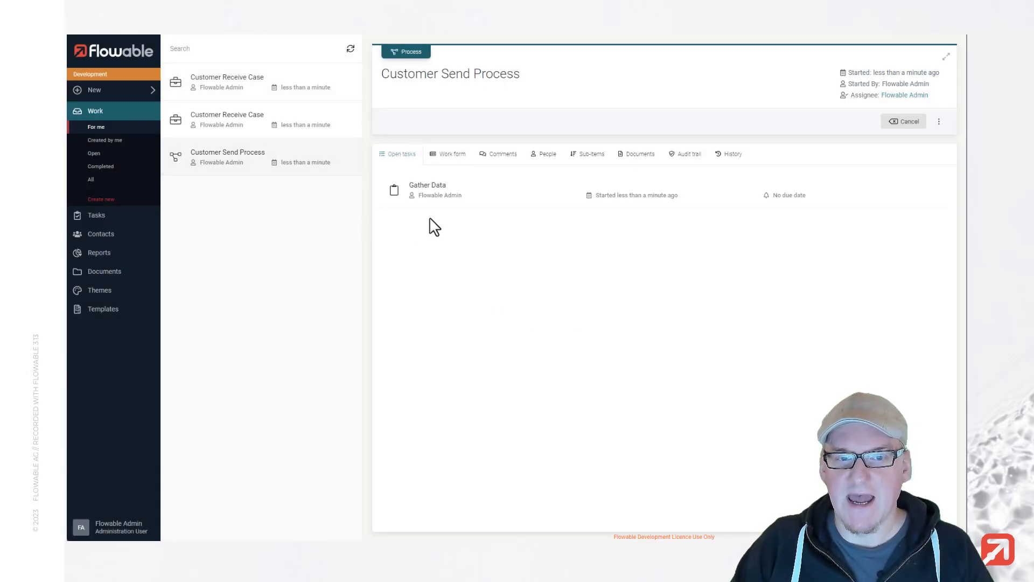
click(470, 206)
click(415, 200)
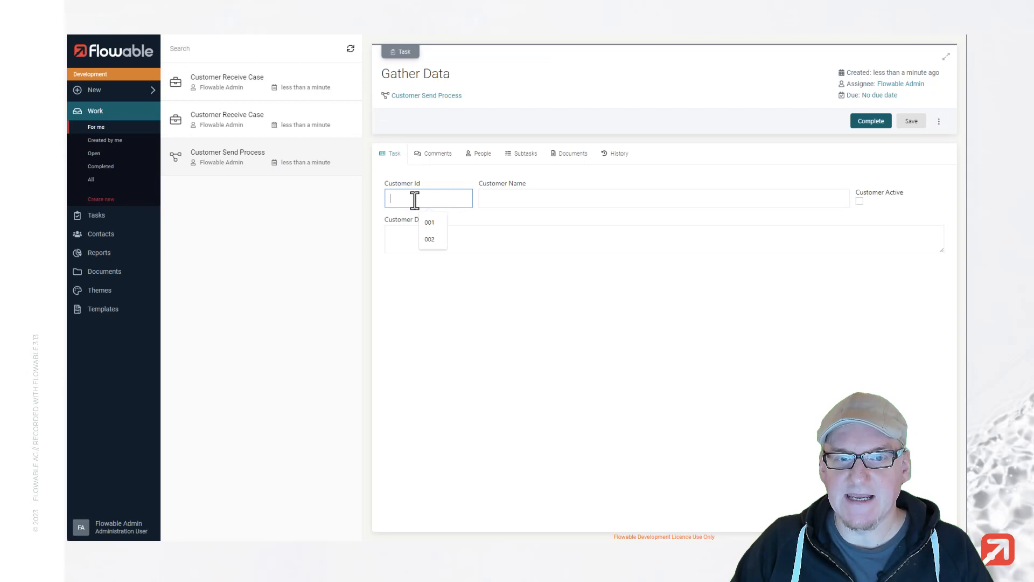
click(434, 227)
click(543, 198)
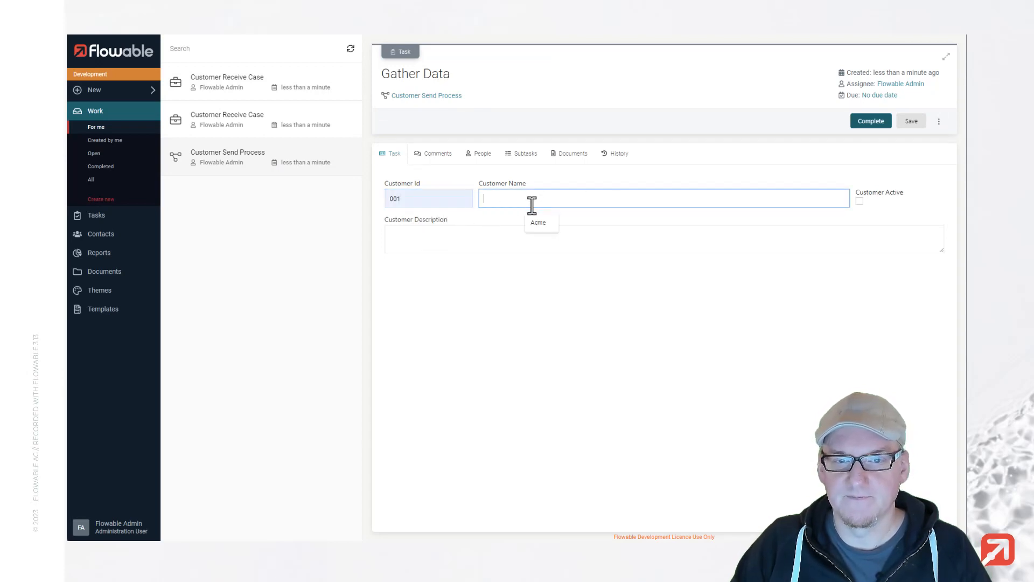
click(570, 224)
click(860, 202)
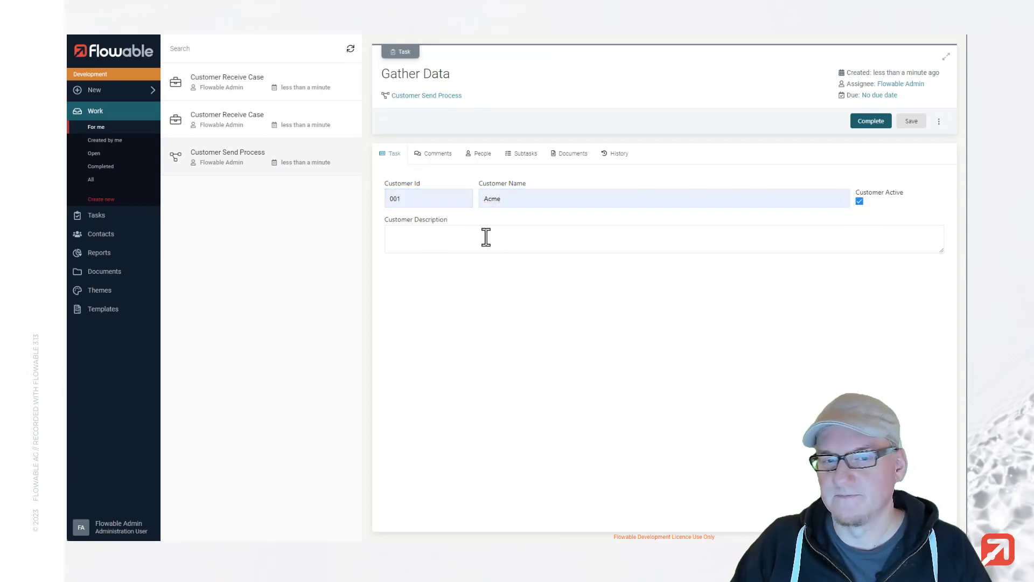
click(474, 240)
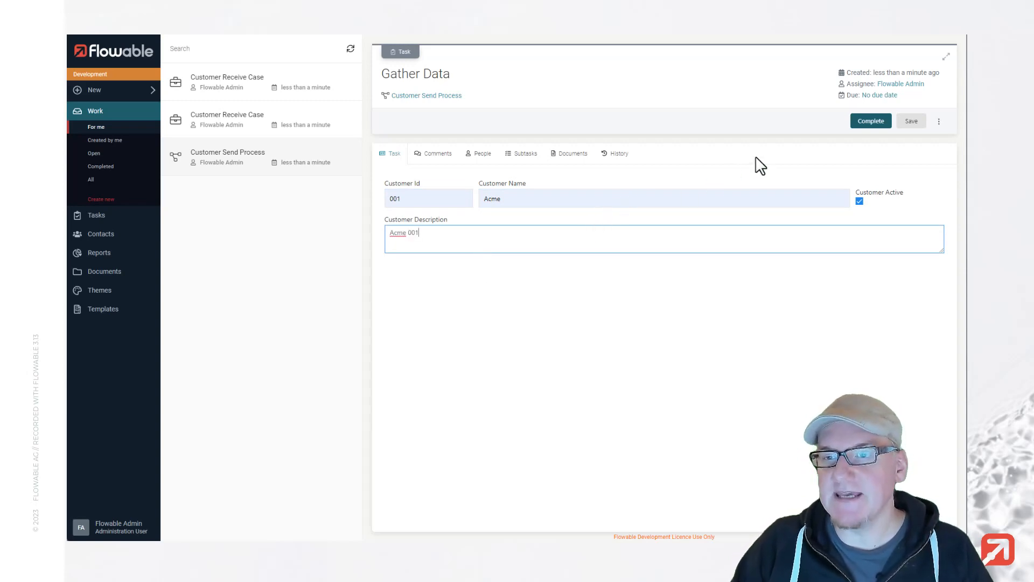
Complete the Gather Data task and check the open tasks of both running Customer Receive Cases
click(871, 121)
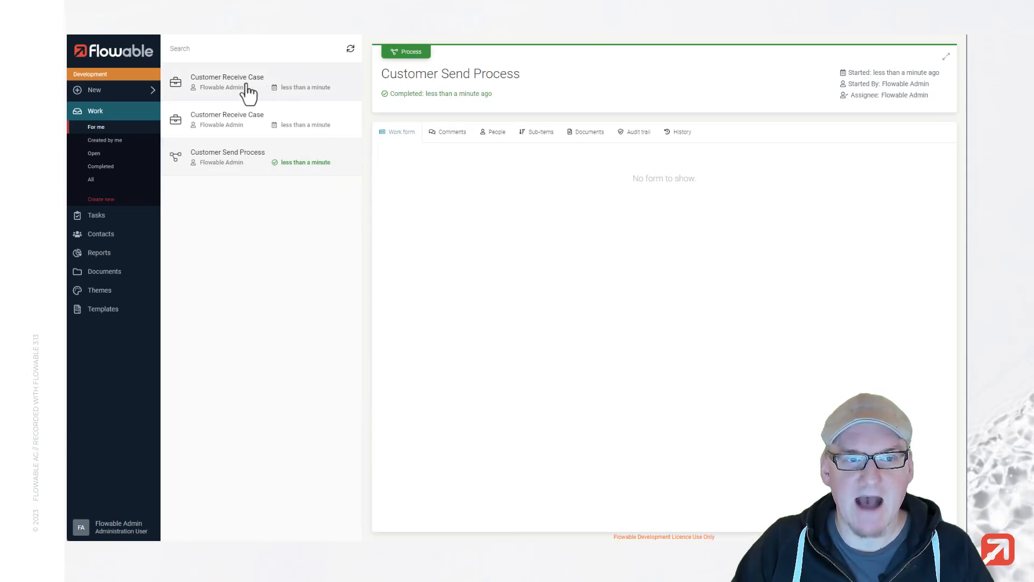
click(249, 93)
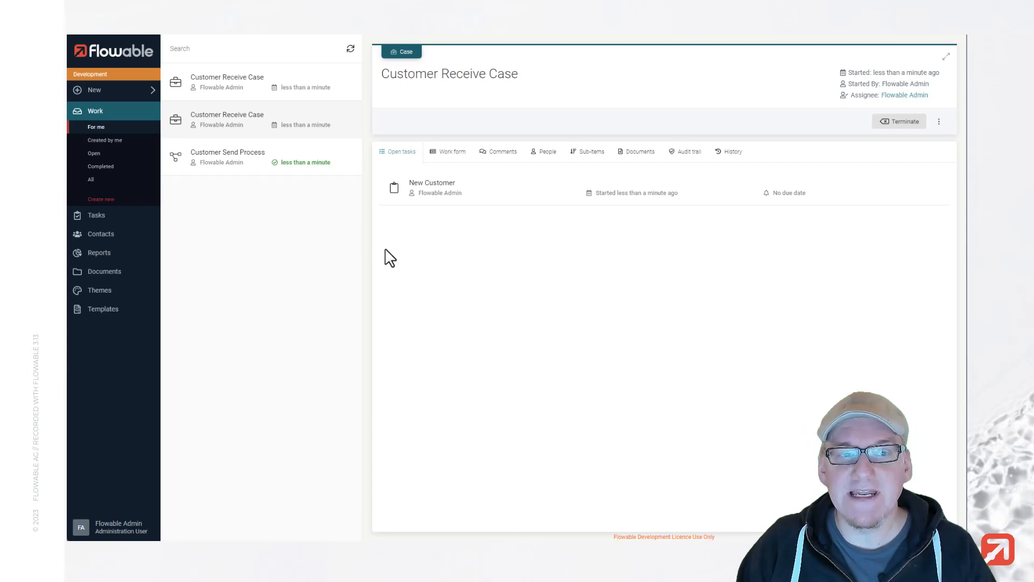
click(260, 85)
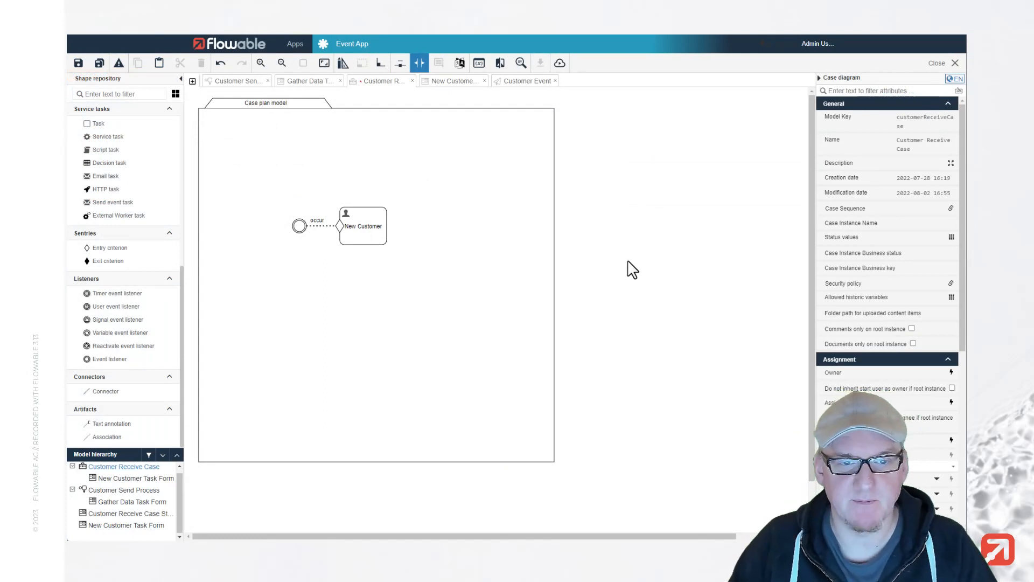
Create a start form named Customer Receive Start Form for the case plan model of the Customer Receive Case
click(485, 295)
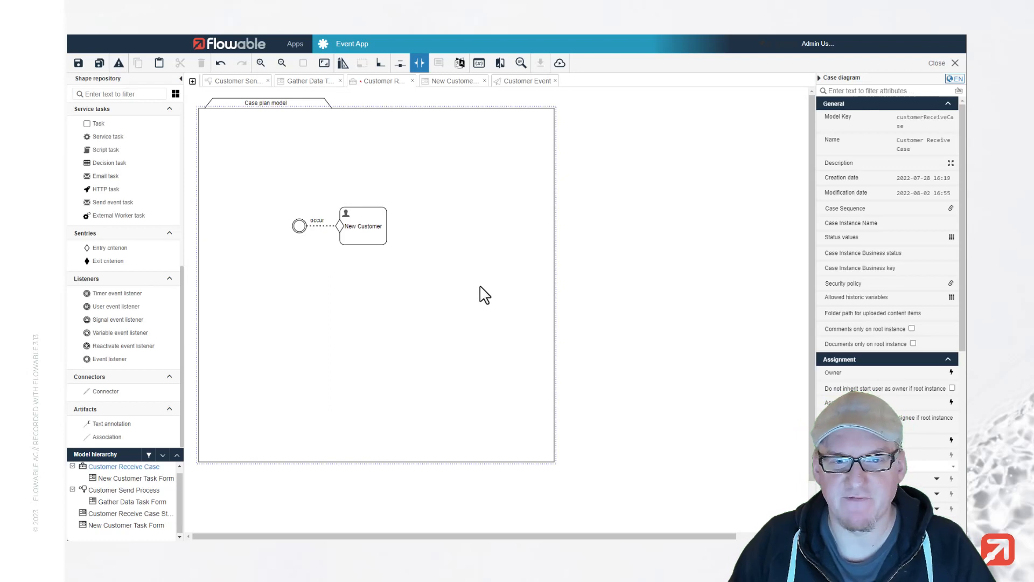
click(470, 258)
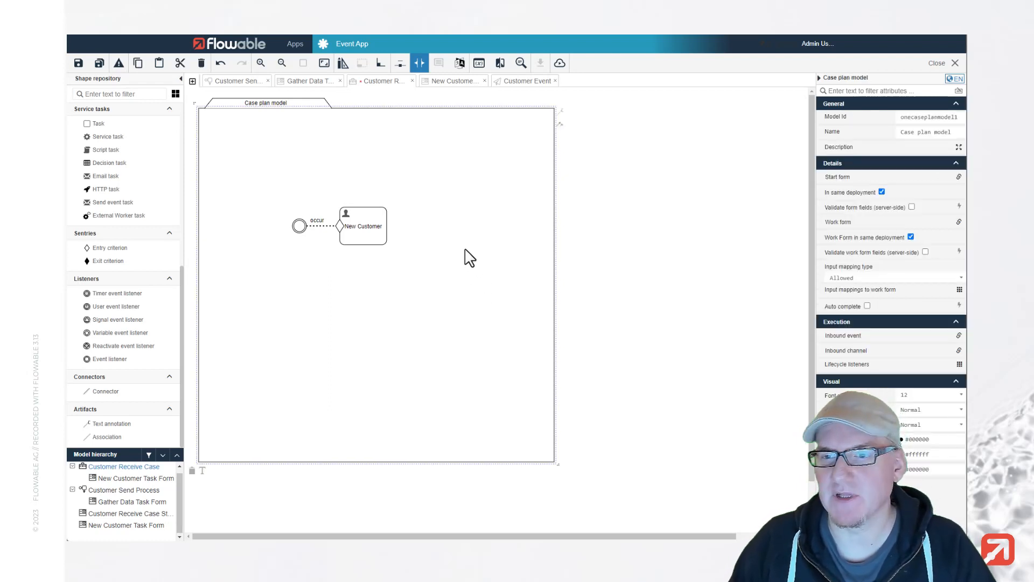
click(840, 180)
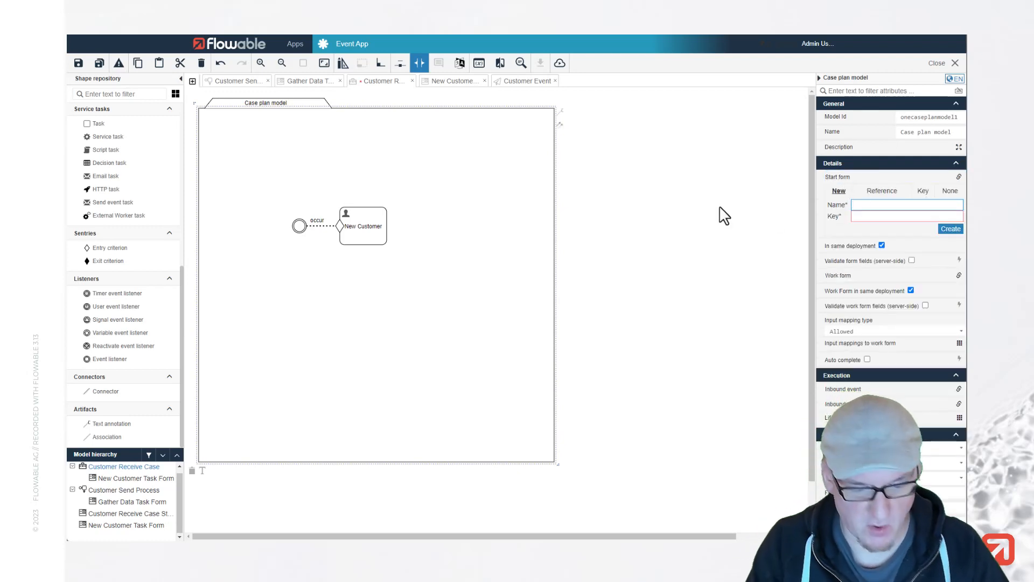
text(Cu)
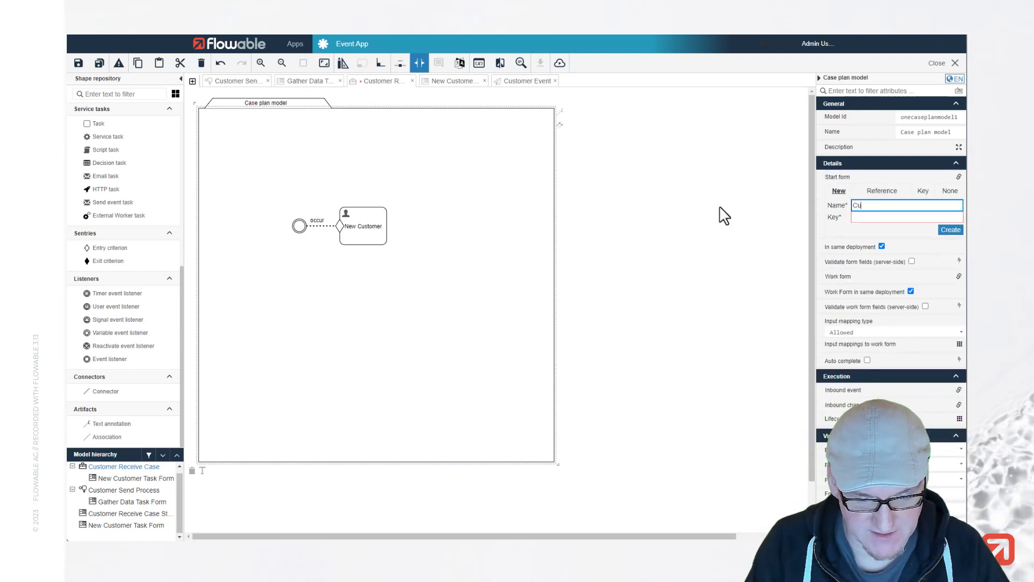
text(stromer )
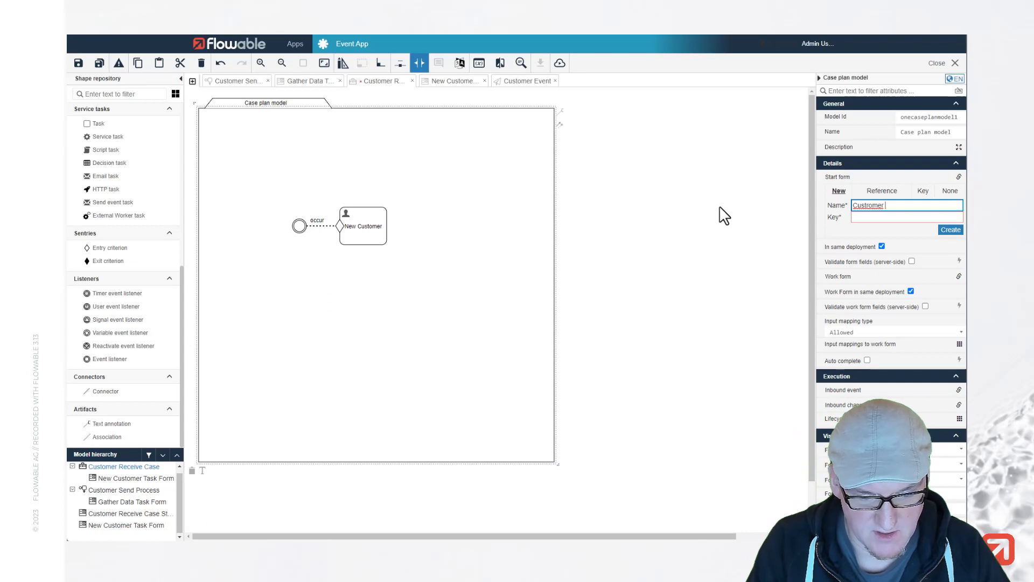
text(Rece)
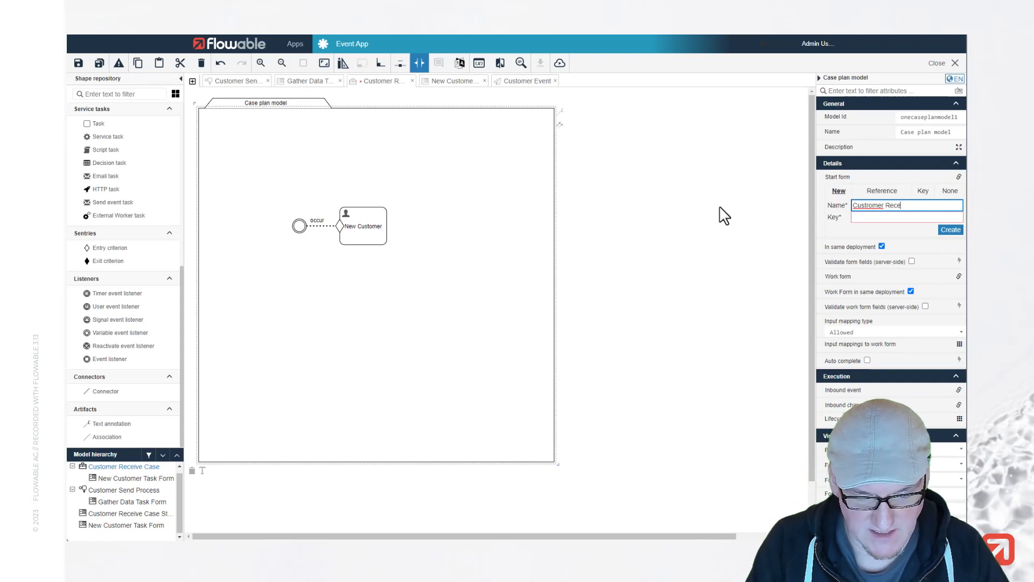
text(ive Start)
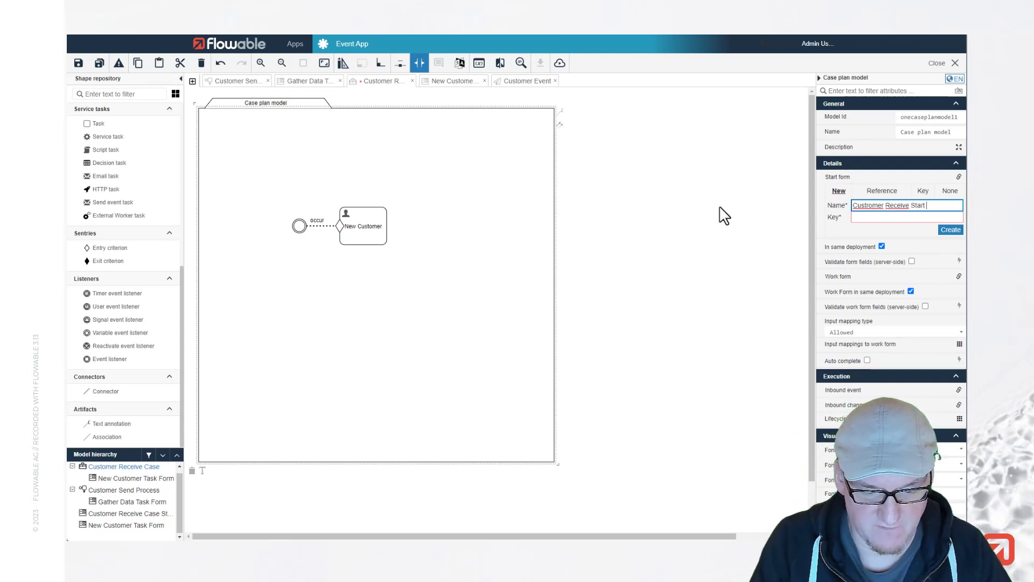
text( Form)
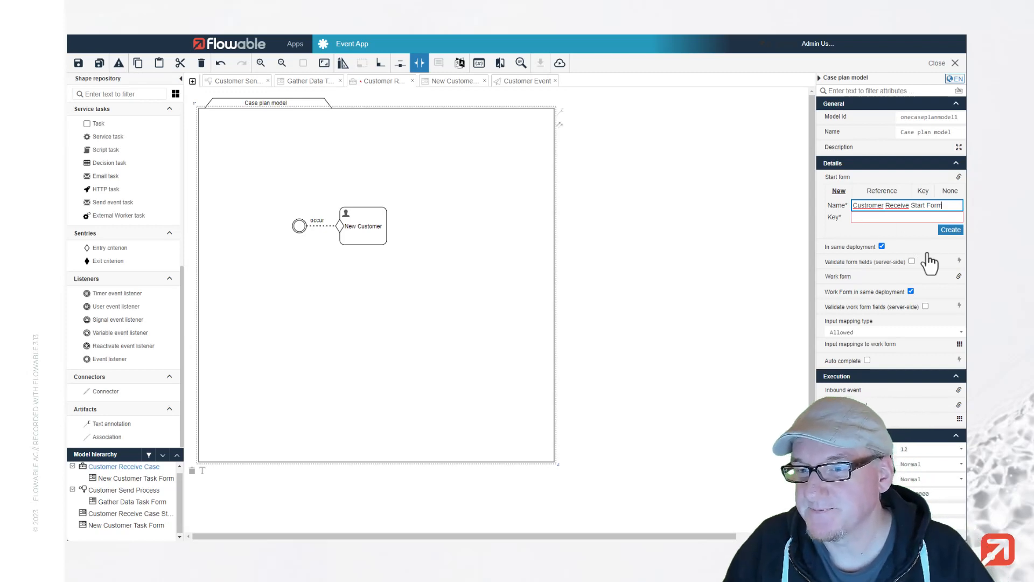
click(868, 205)
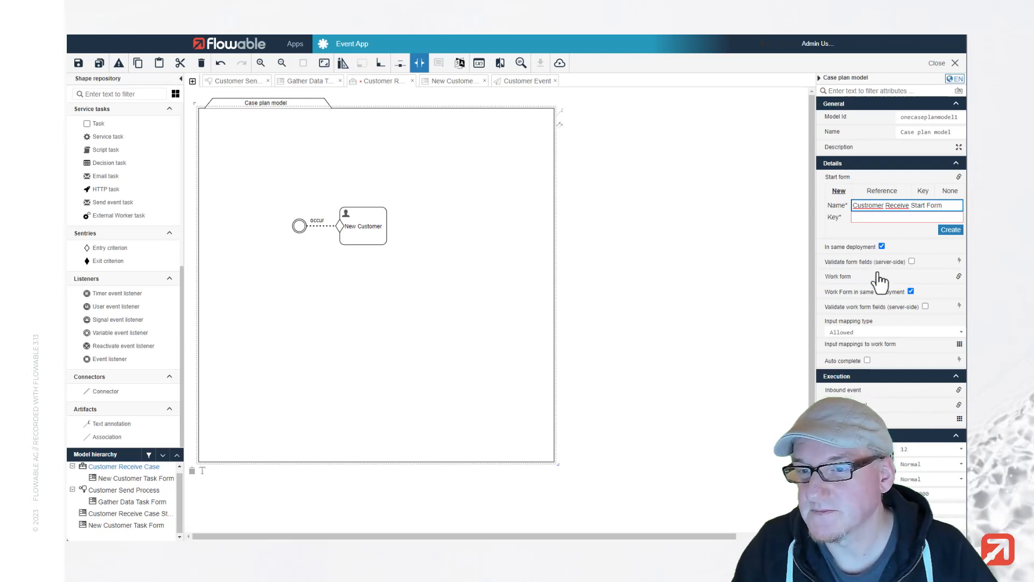
key(BackSpace)
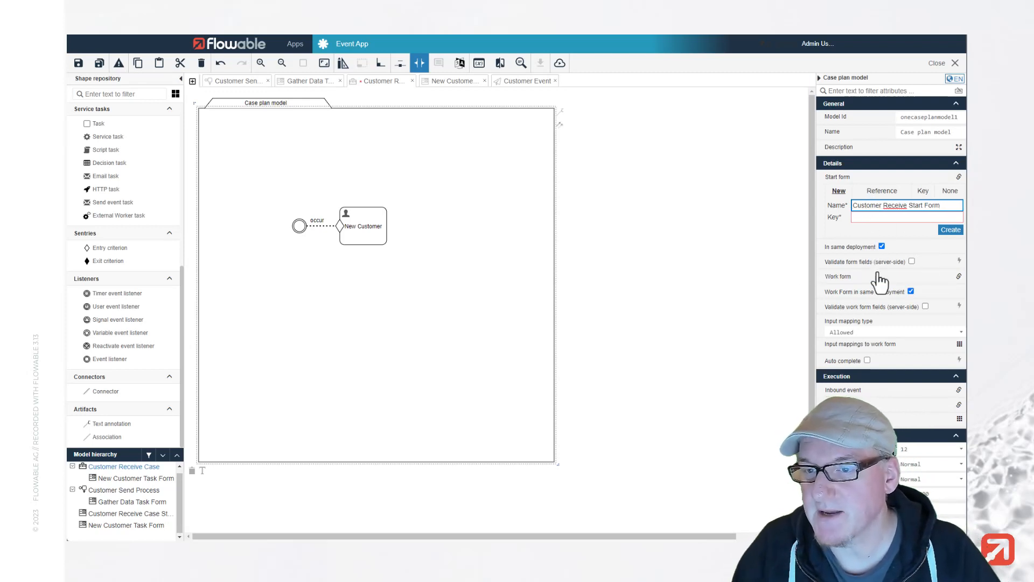
click(904, 218)
click(949, 230)
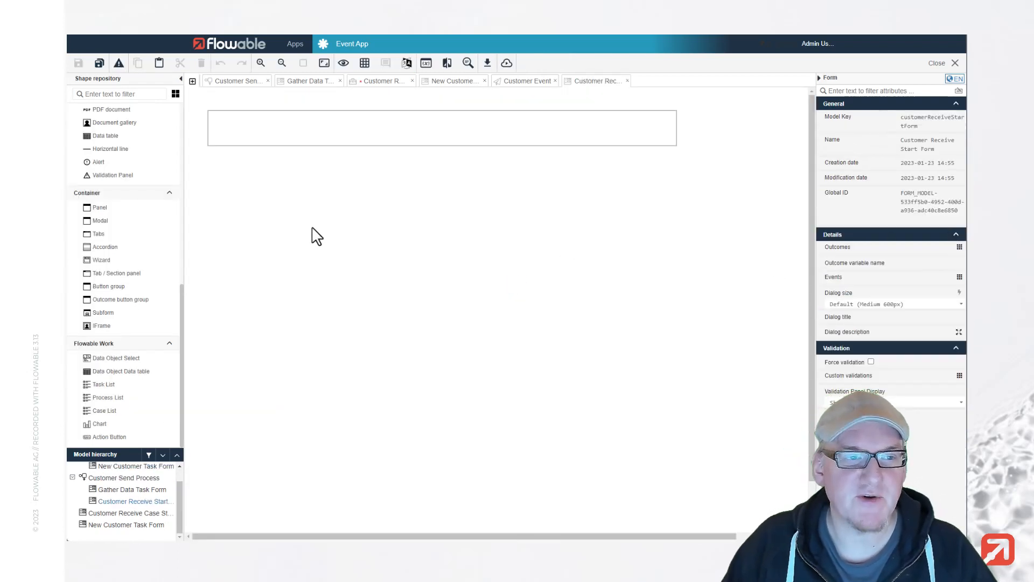
Add a text field labelled Name to the empty Customer Receive Start Form
scroll(113, 242, up, 6)
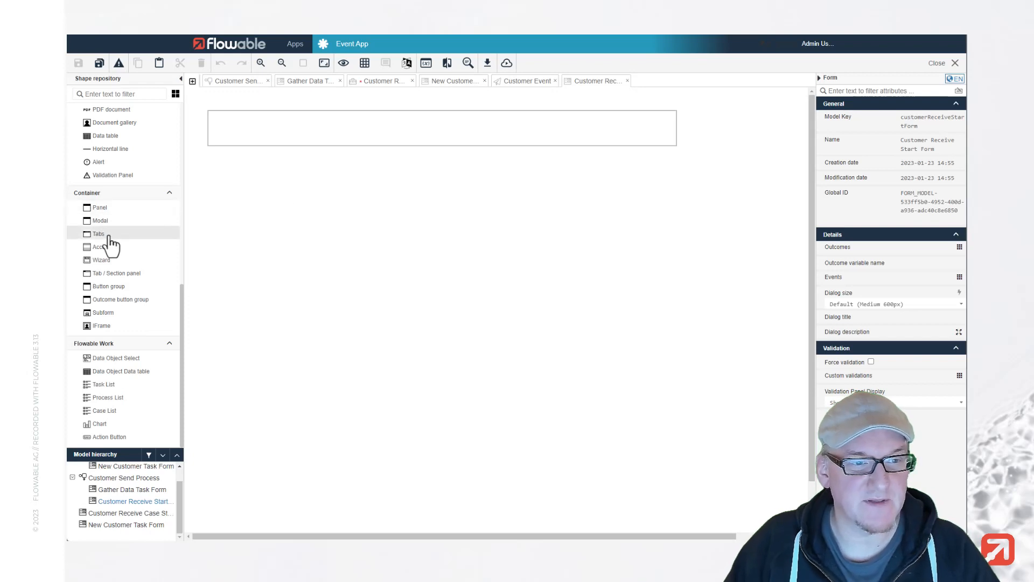
drag(120, 125, 261, 135)
text(Name)
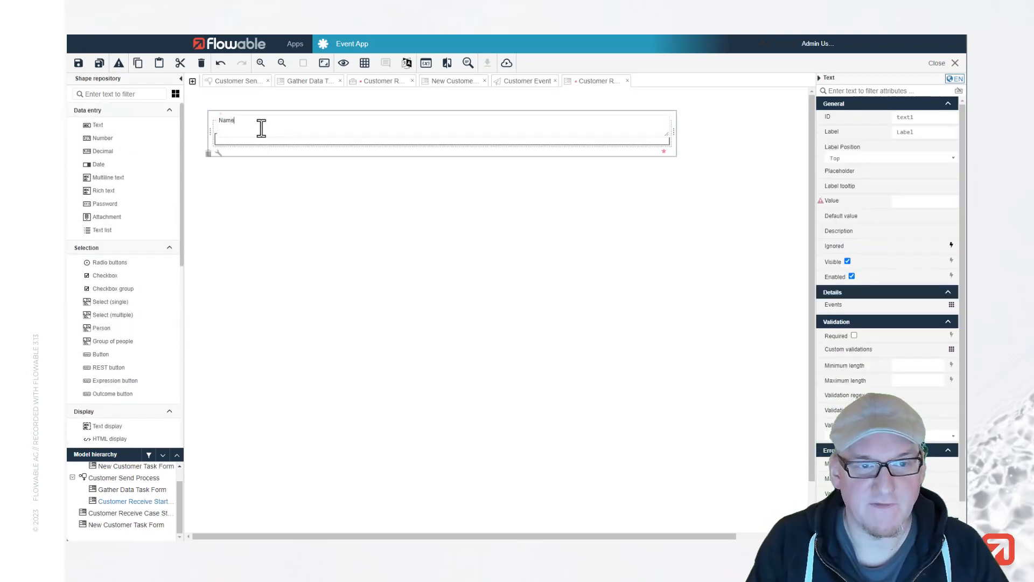
key(Return)
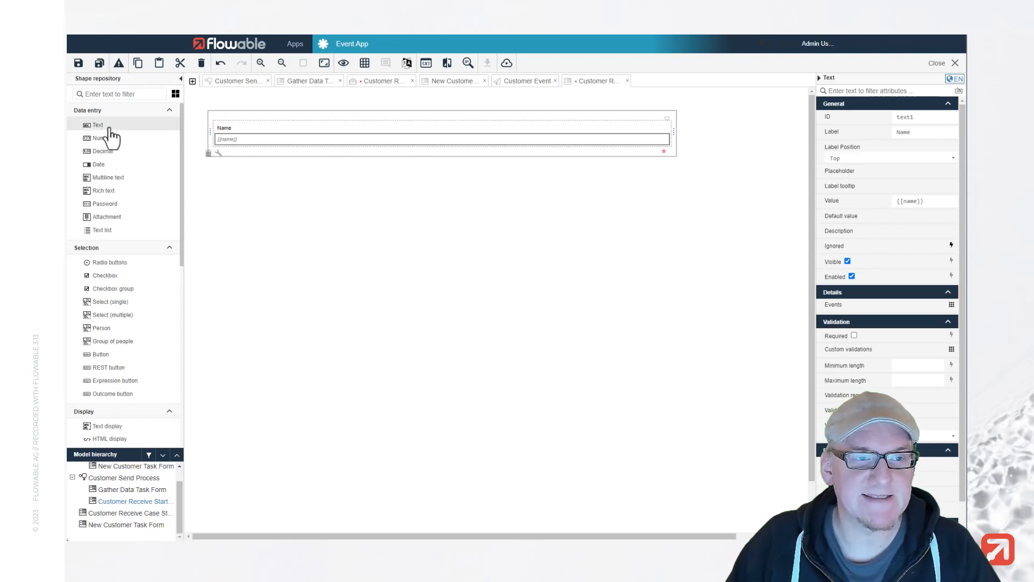
Add a second text field labelled "Reveicer Id" below Name on the Customer Receive Start Form and save all models
drag(102, 129, 275, 160)
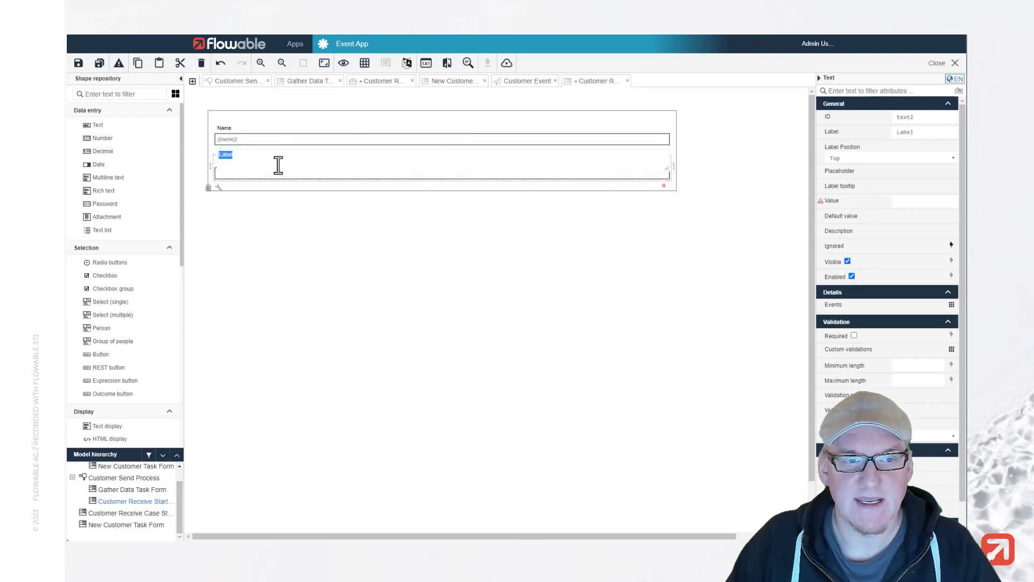
text(R)
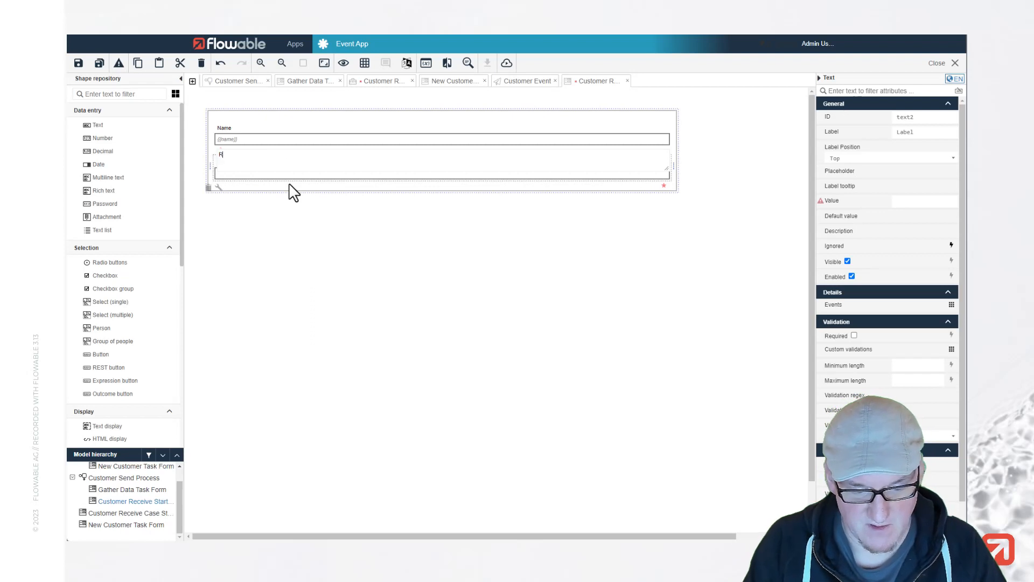
text(eveic)
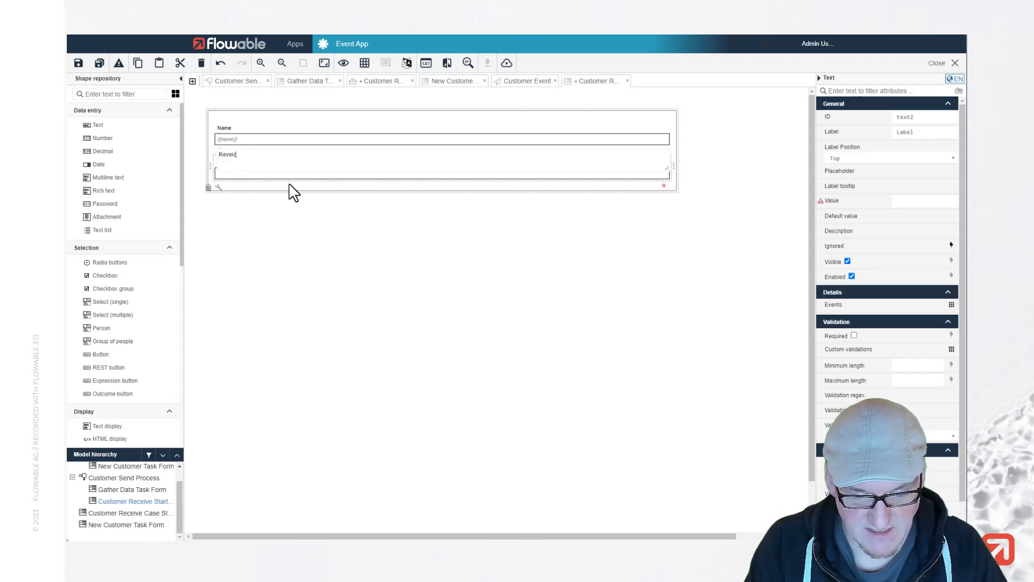
text(er Id)
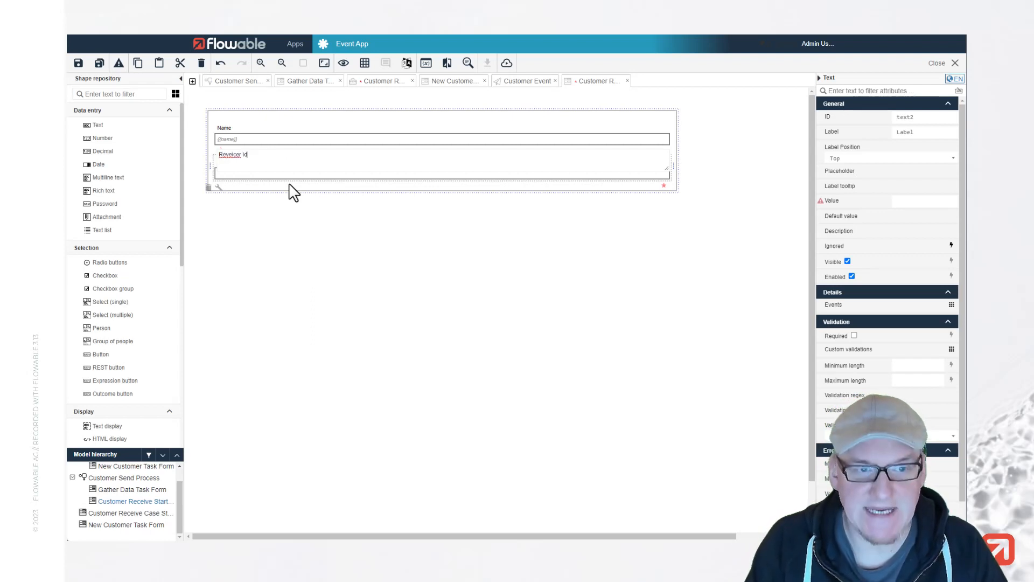
key(Return)
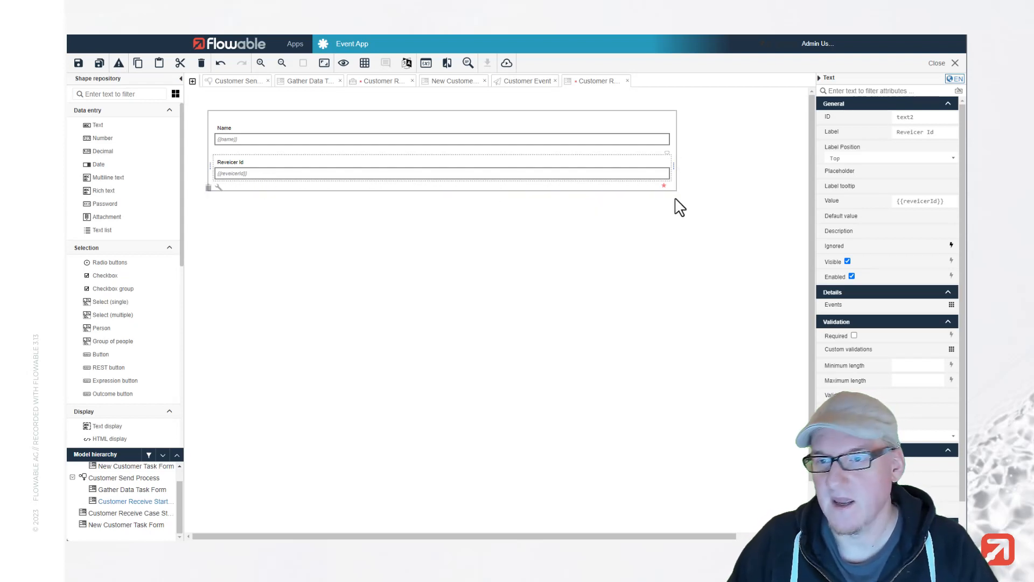
click(100, 65)
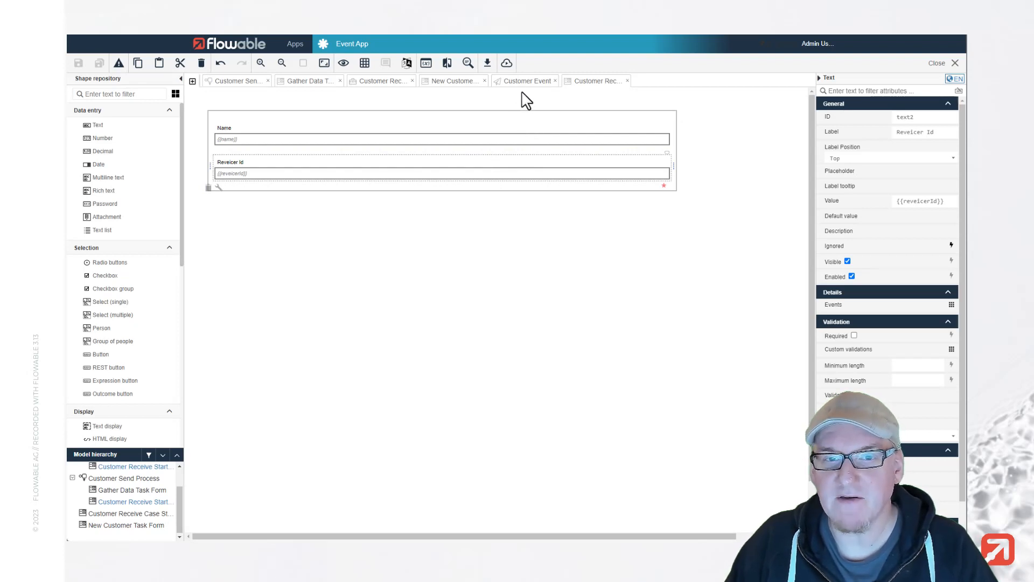
Set the id correlation parameter of the Customer Receive Case's event listener to ${caseInstance.receiverId} and save all models
click(380, 82)
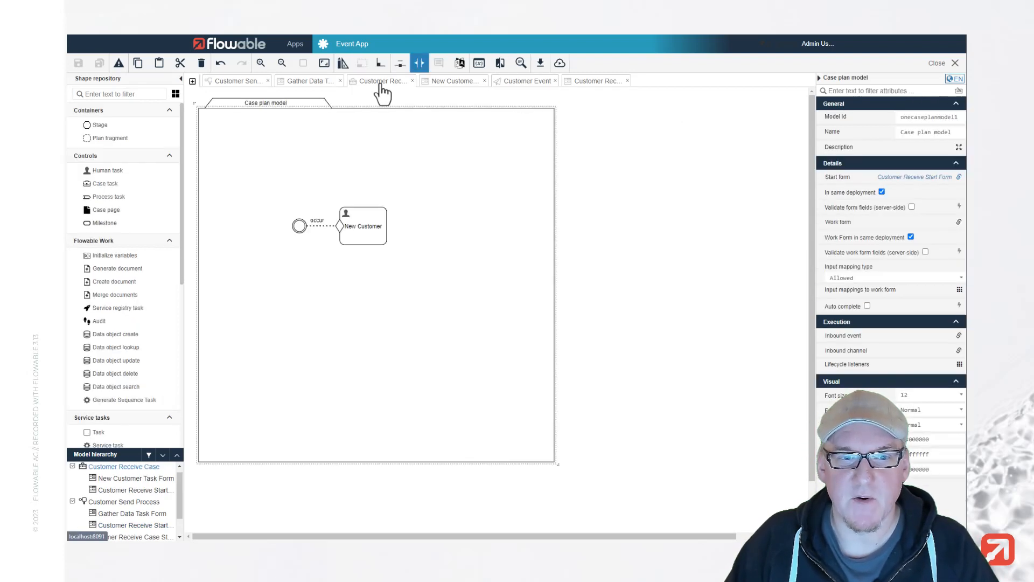
click(300, 230)
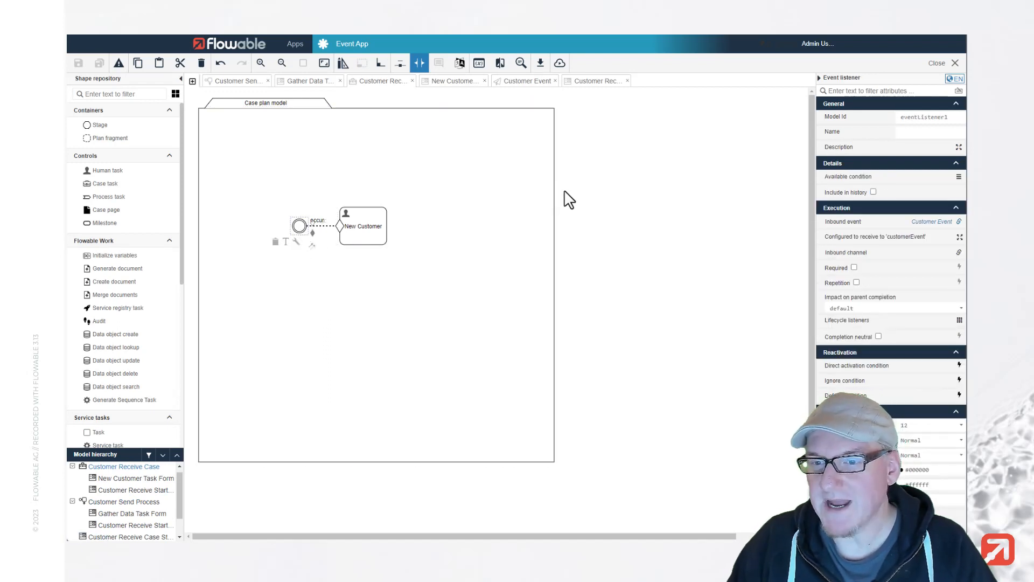
click(882, 237)
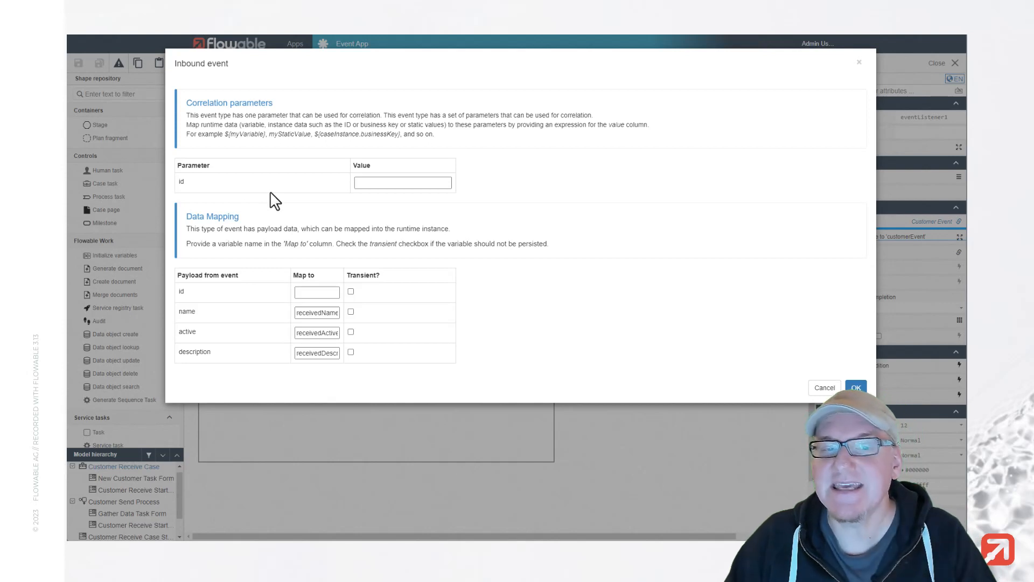
click(382, 183)
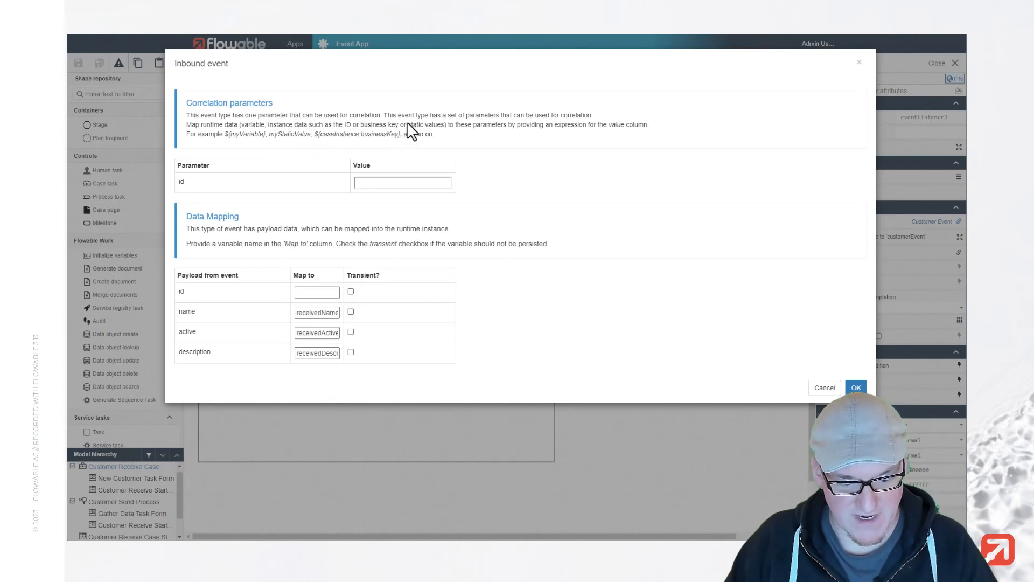
text(${caseInstance.receiverId})
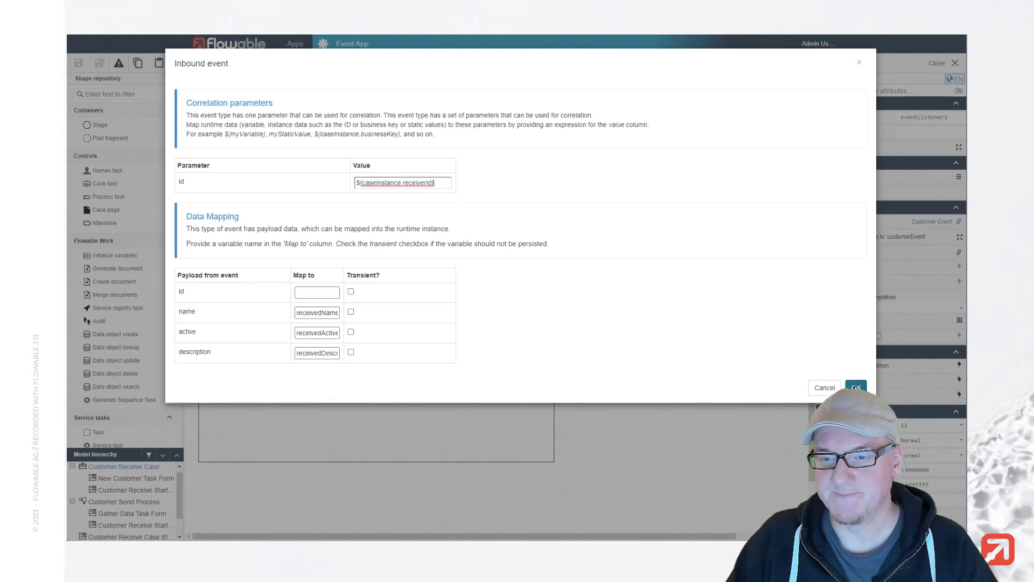
click(856, 386)
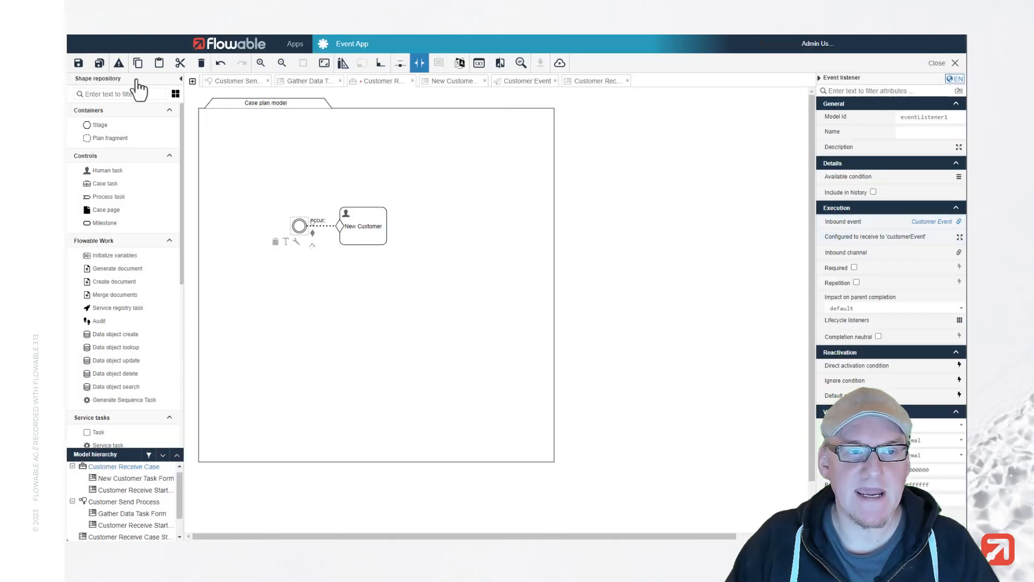
click(100, 64)
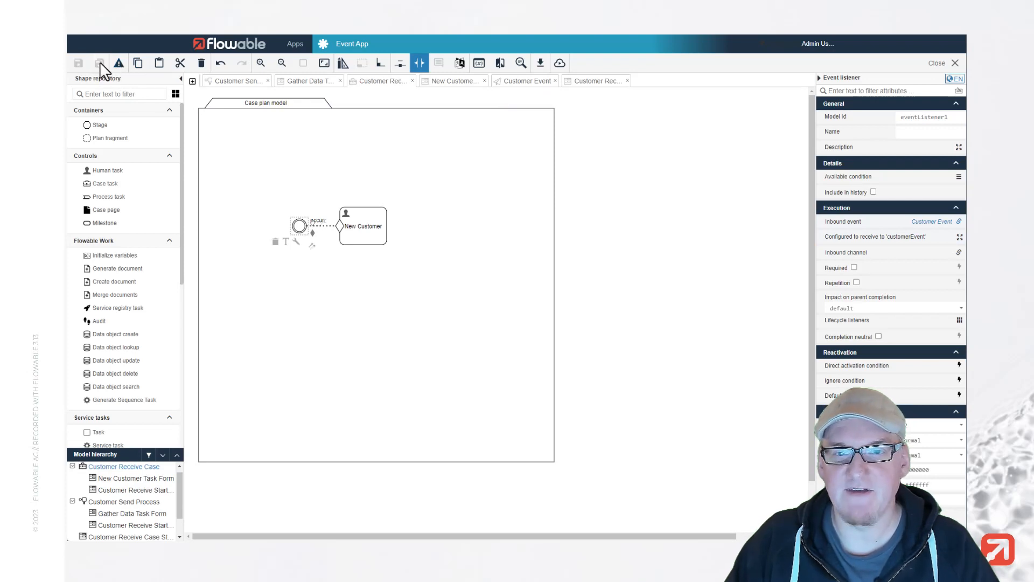
Publish the Event App and start a new Customer Send Process in Flowable Work
click(561, 64)
click(641, 136)
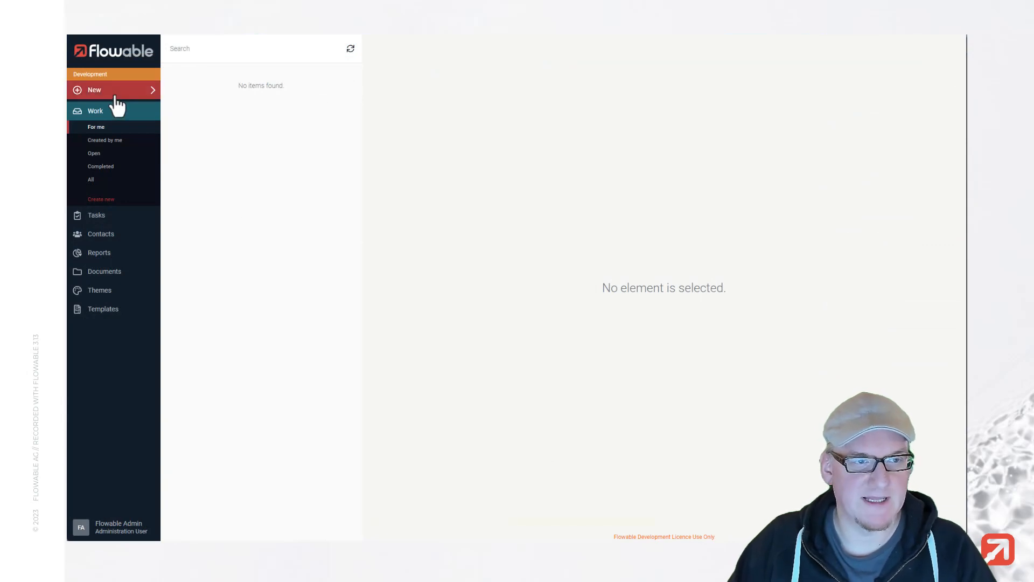
click(115, 92)
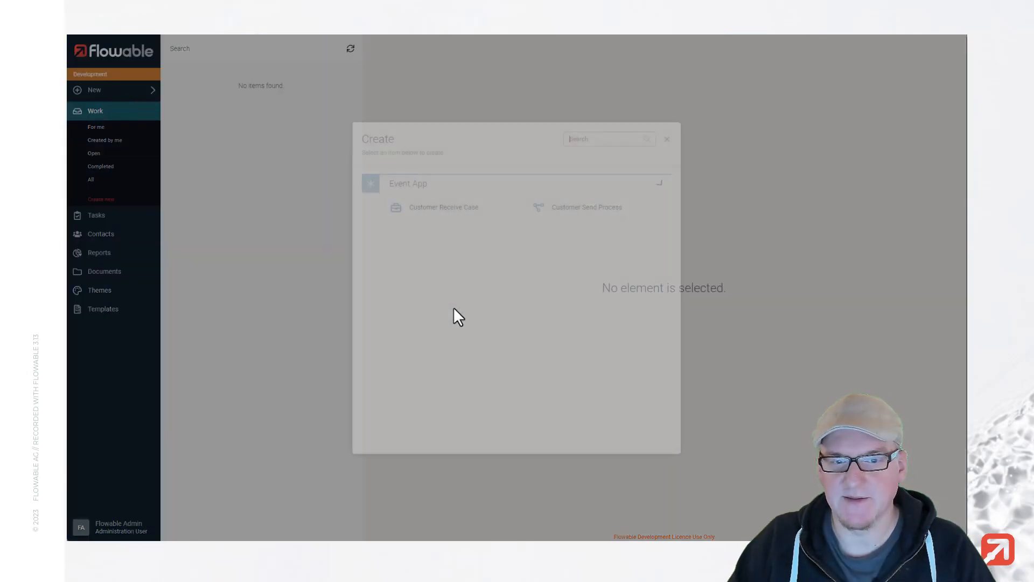
click(576, 209)
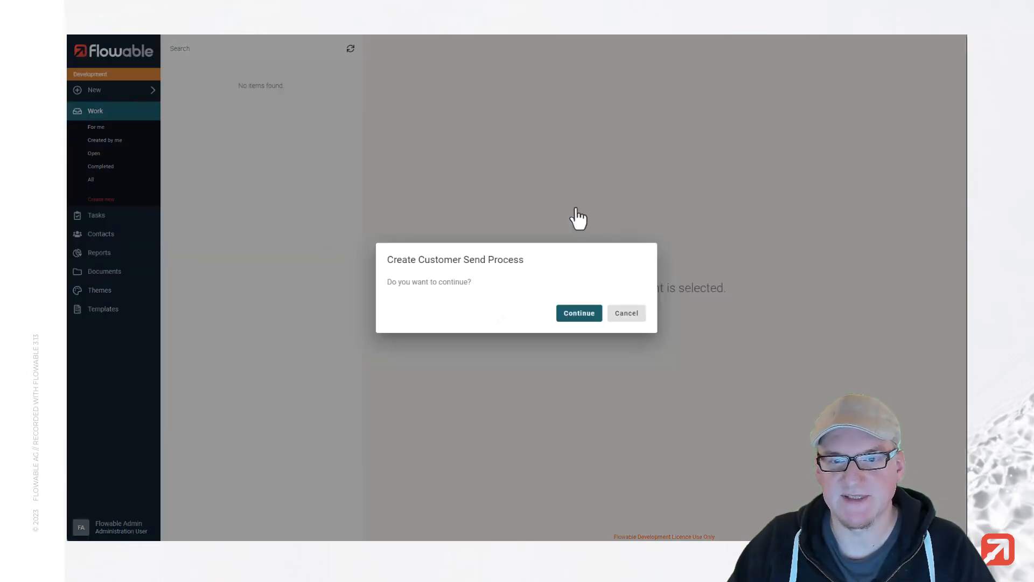
click(572, 317)
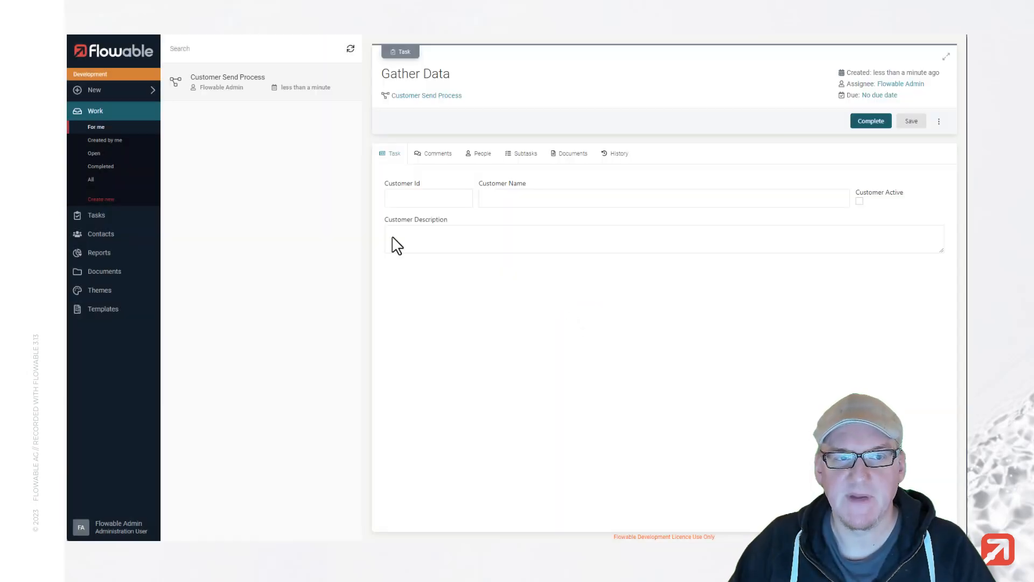
Start a Customer Receive Case named Receiver 001 with receiver ID 001
click(113, 90)
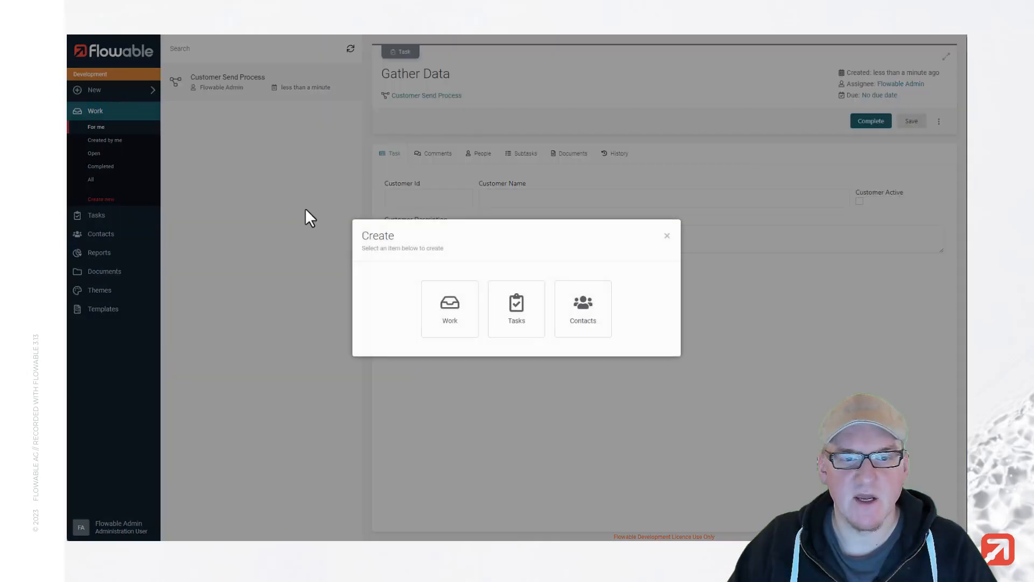
click(456, 312)
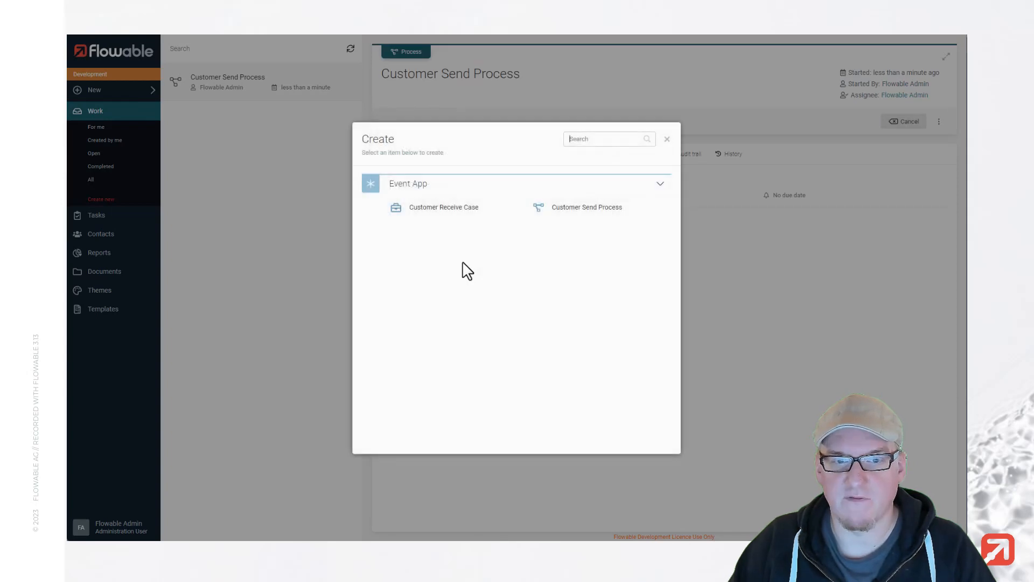
click(434, 208)
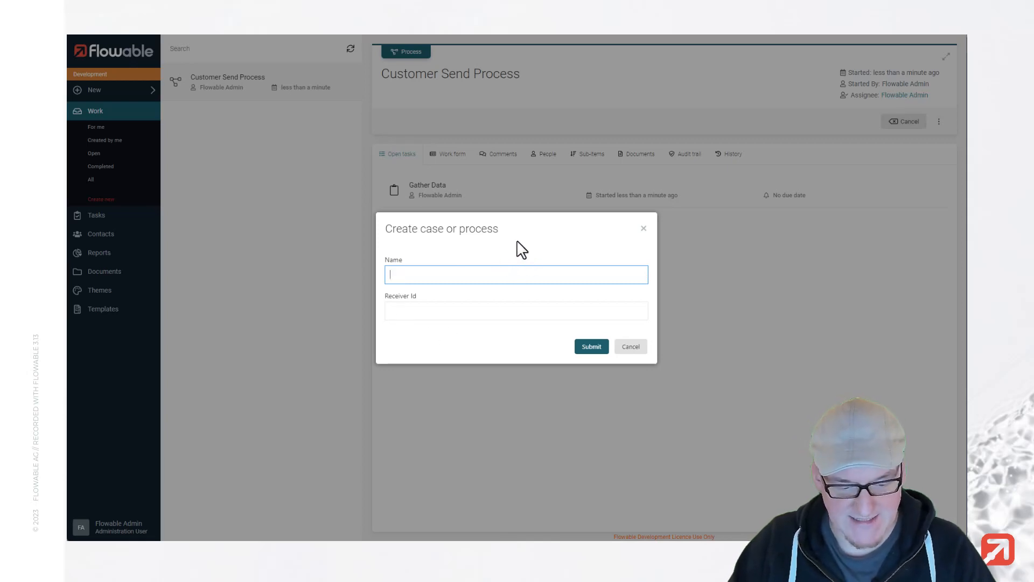
text(Receiver 001)
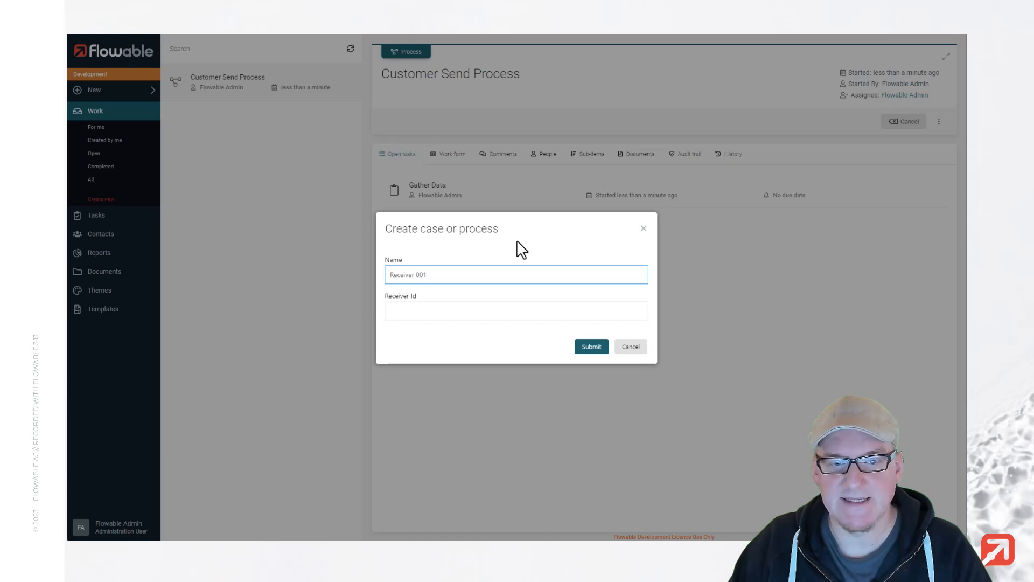
click(452, 314)
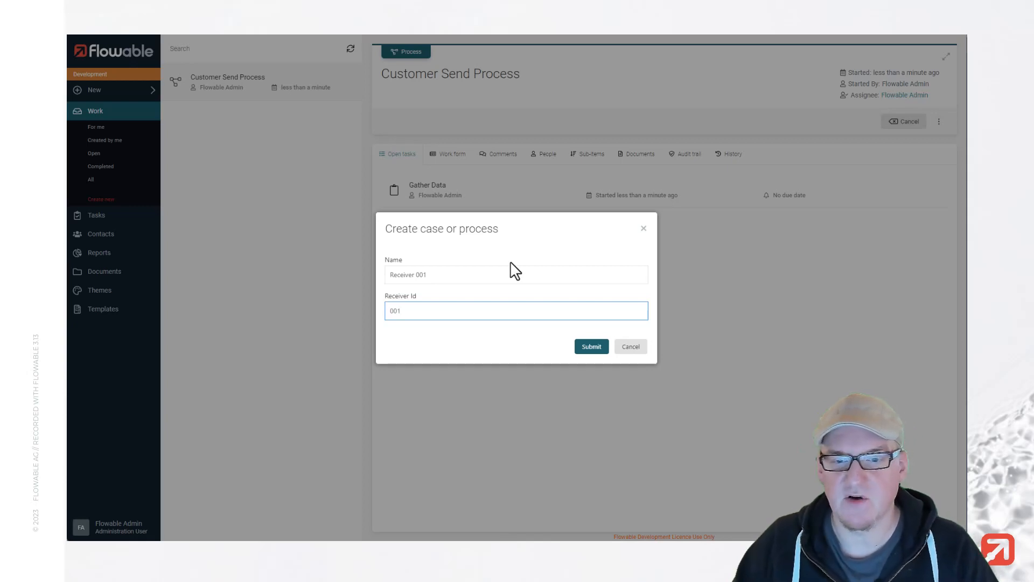
click(594, 350)
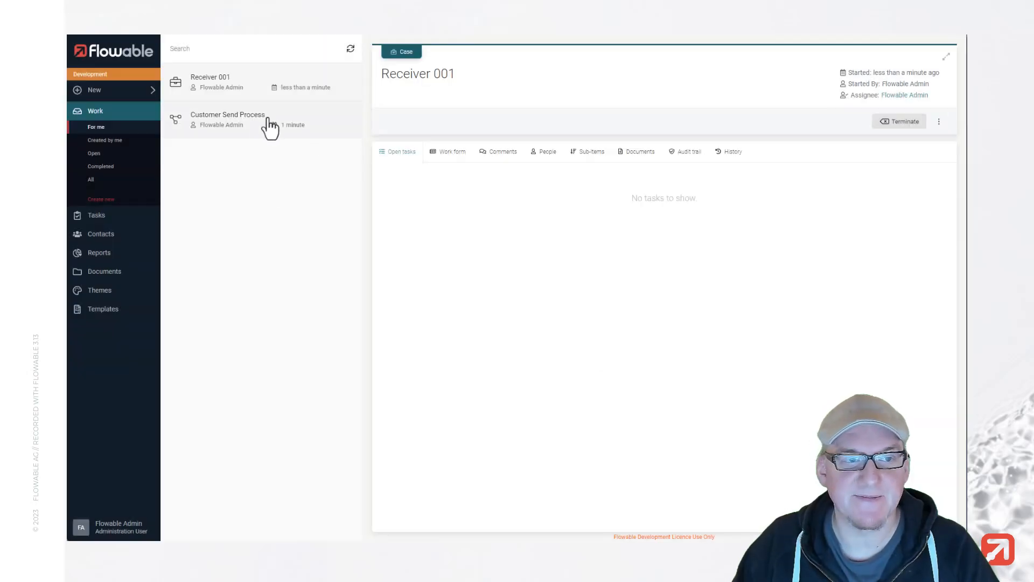
Start a second Customer Receive Case named Receiver 002 with receiver ID 002
click(106, 99)
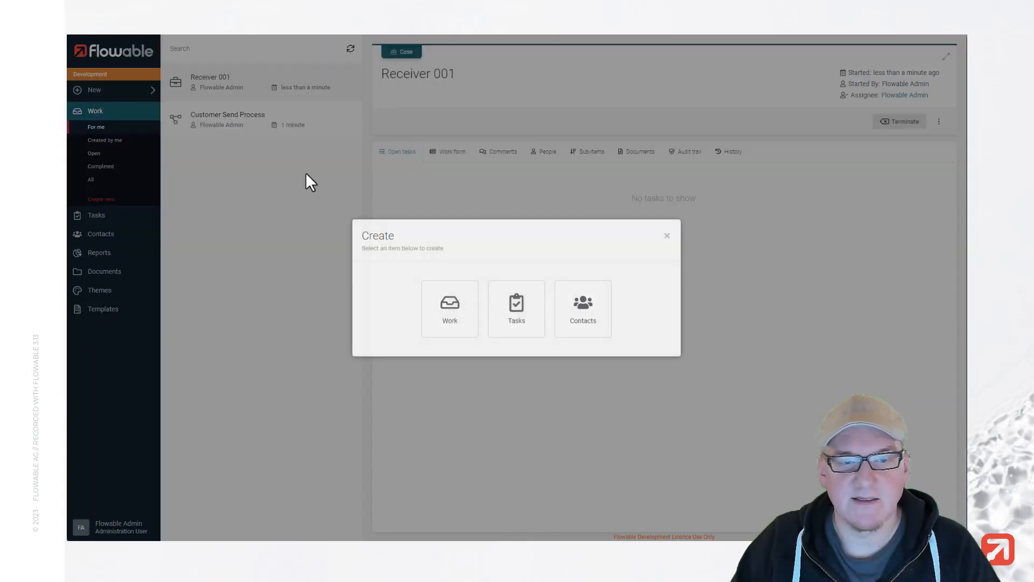
click(447, 299)
click(442, 208)
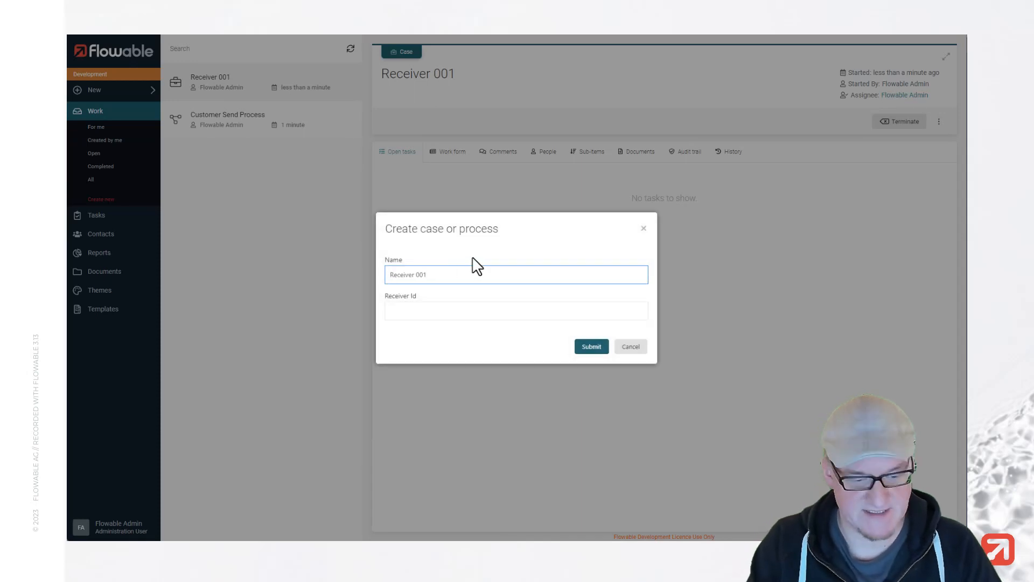
key(BackSpace)
text(2)
click(431, 311)
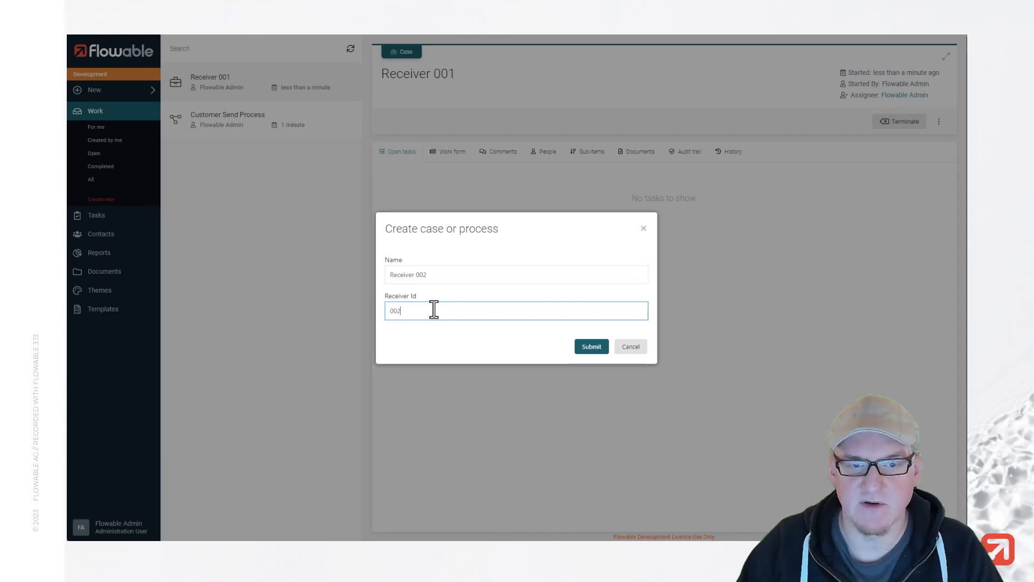
click(592, 348)
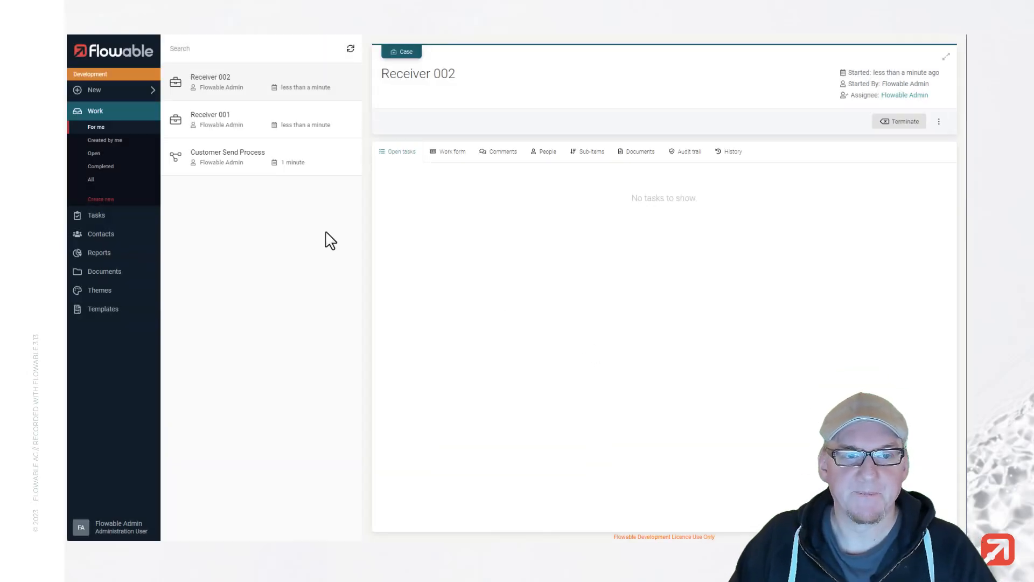
Complete the Customer Send Process's Gather Data task with the customer ID matching Receiver 001, name Acme, active checked, and a description combining name and ID
click(232, 172)
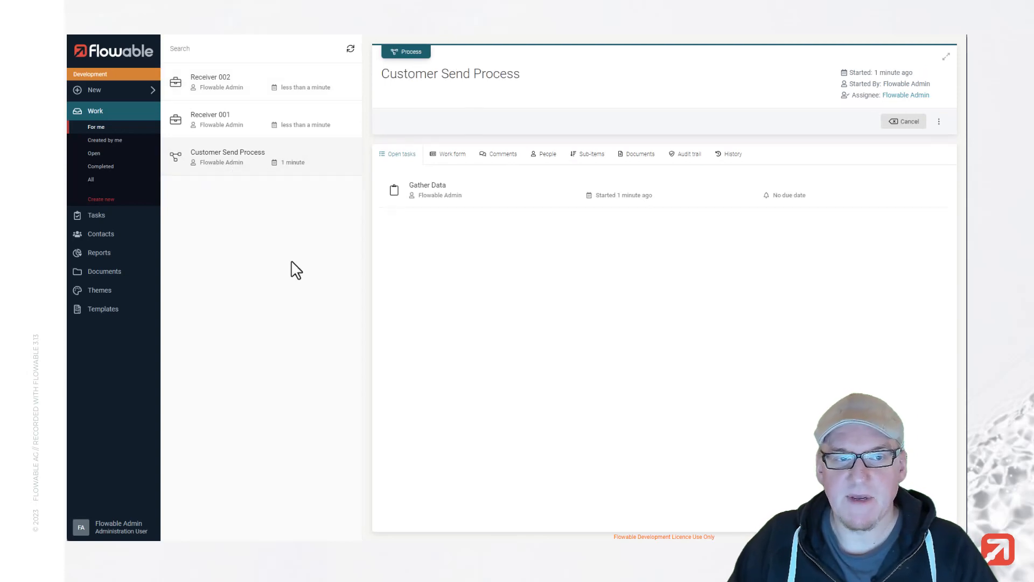
click(460, 195)
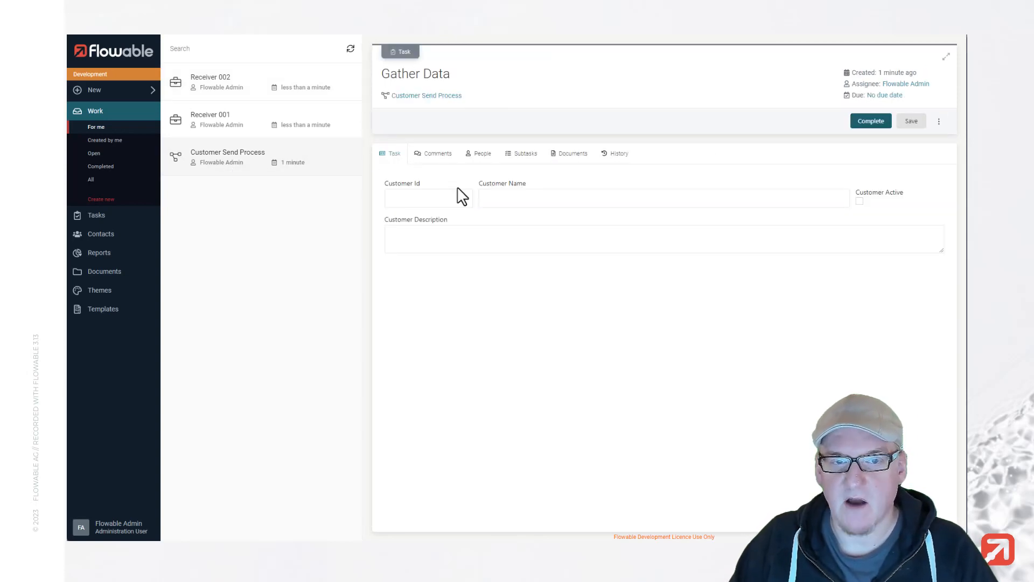
click(446, 198)
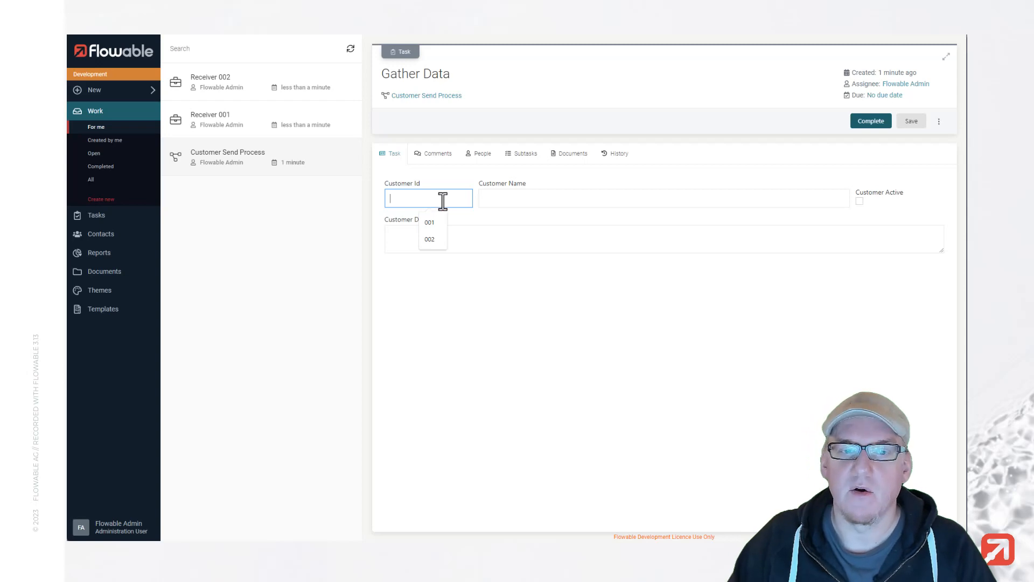
click(436, 225)
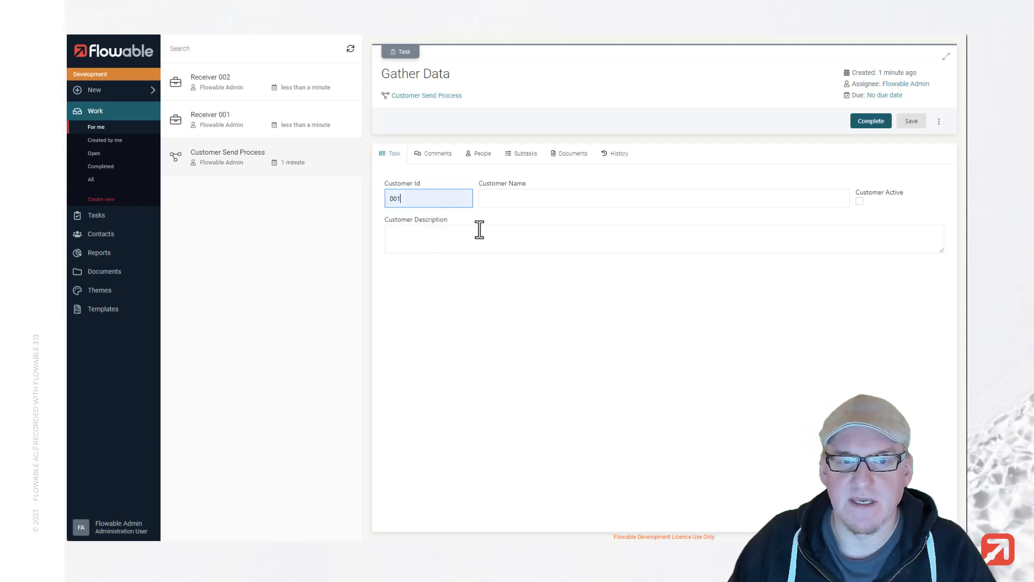
click(517, 198)
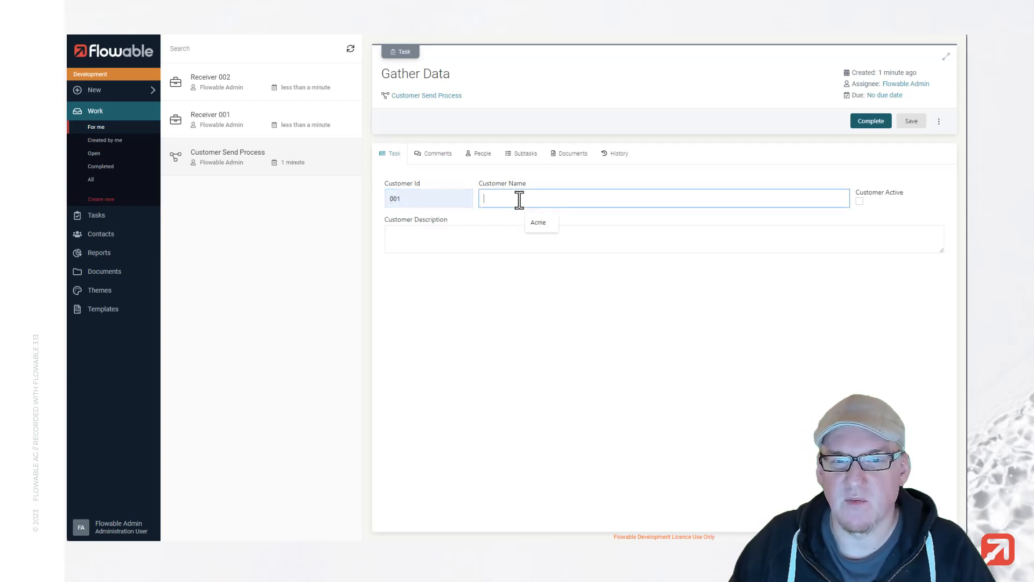
click(540, 225)
click(859, 201)
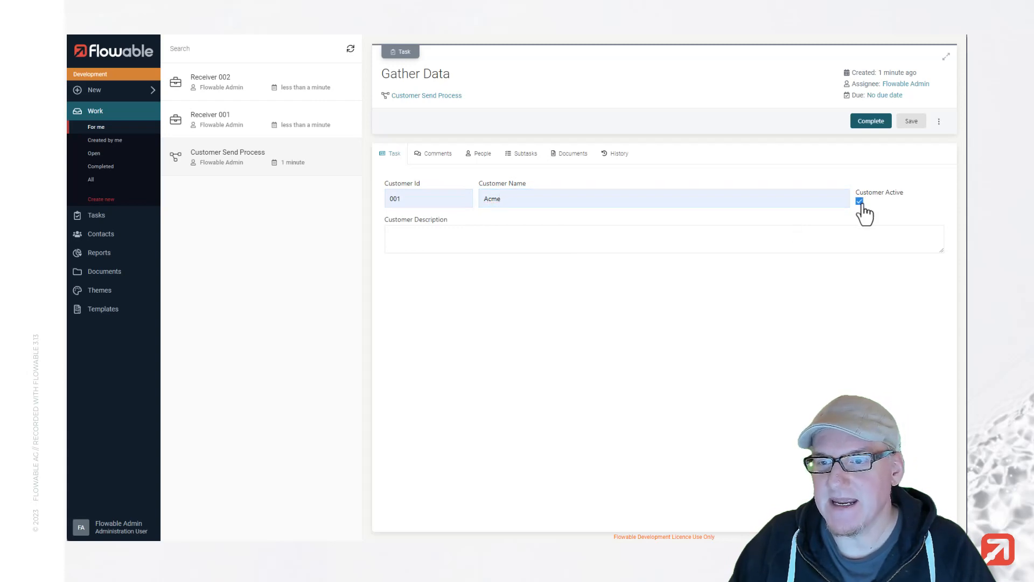
click(518, 229)
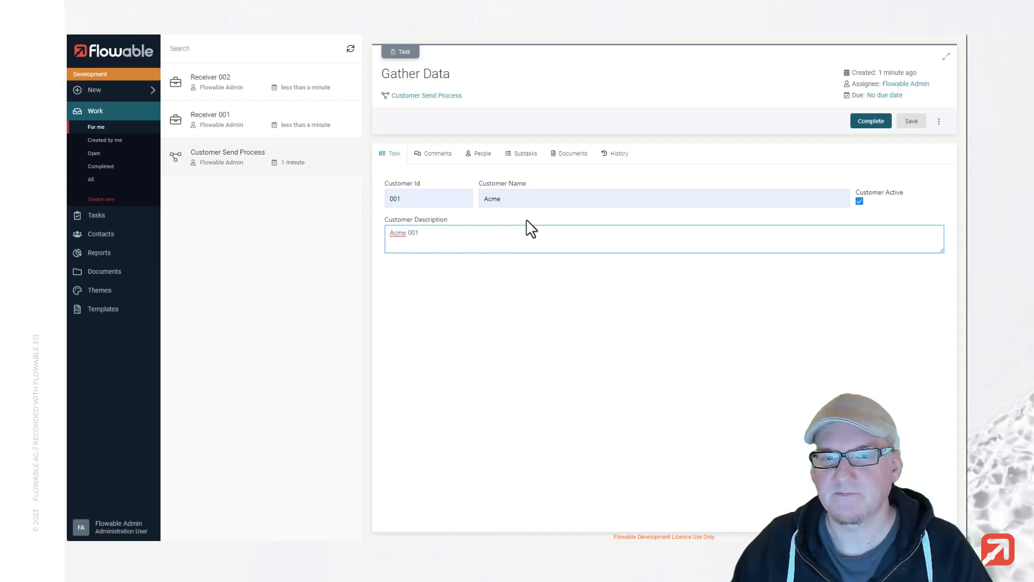
click(868, 129)
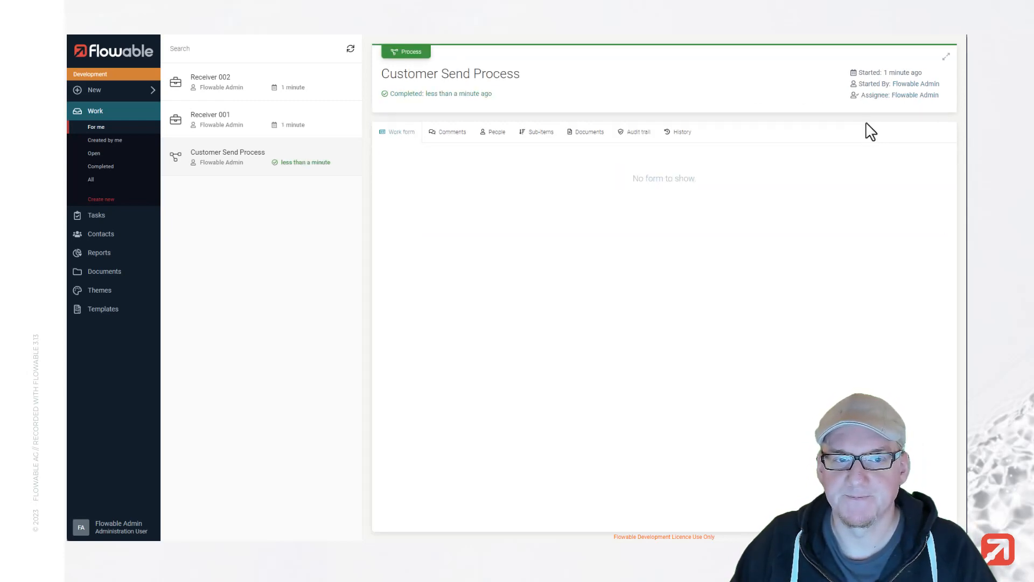
Examine the received customer details in Receiver 001's New Customer task and check the open tasks of Receiver 002
click(243, 131)
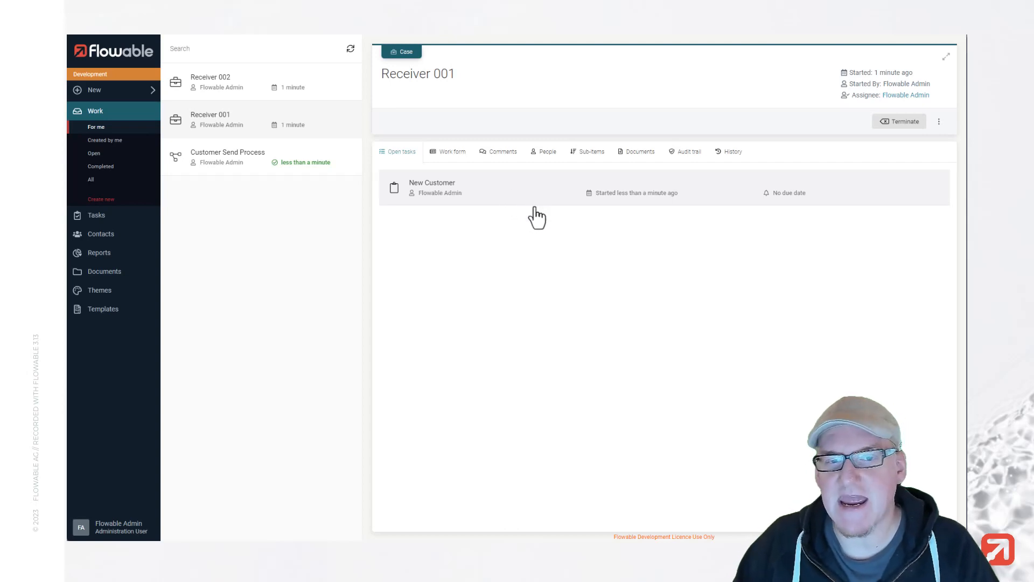
click(523, 191)
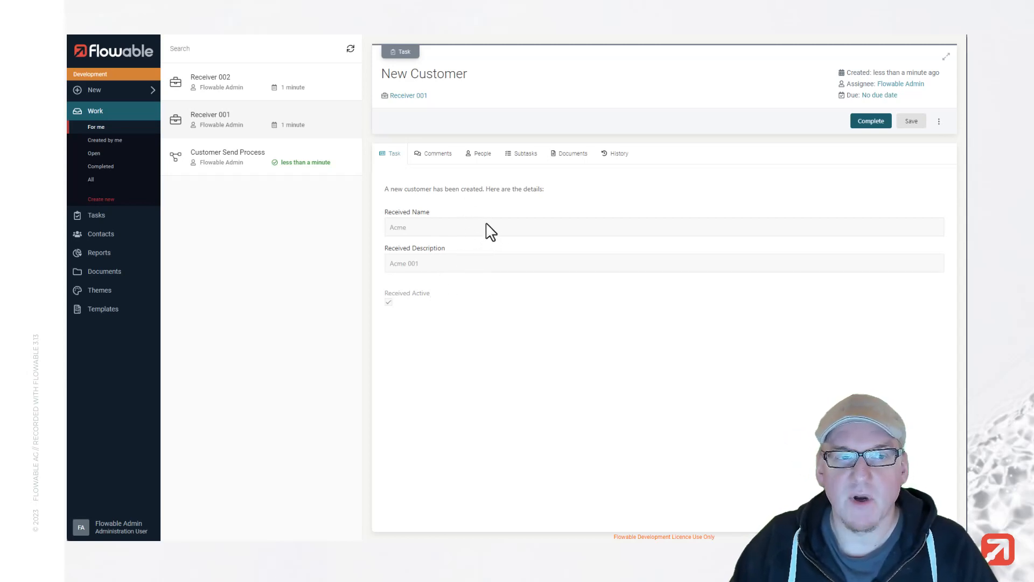
click(257, 88)
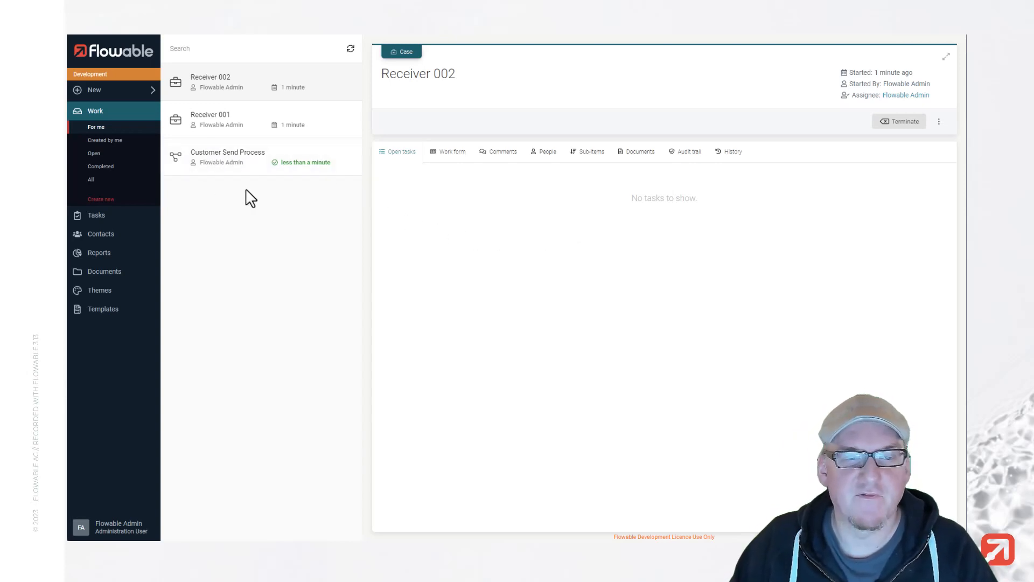
Start another Customer Send Process from the Event App
click(122, 97)
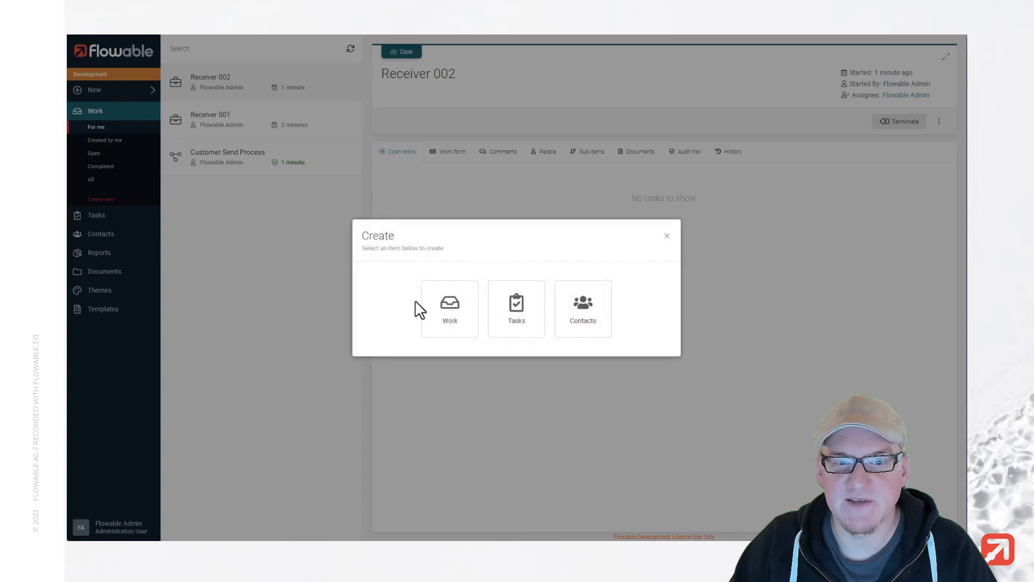
click(451, 309)
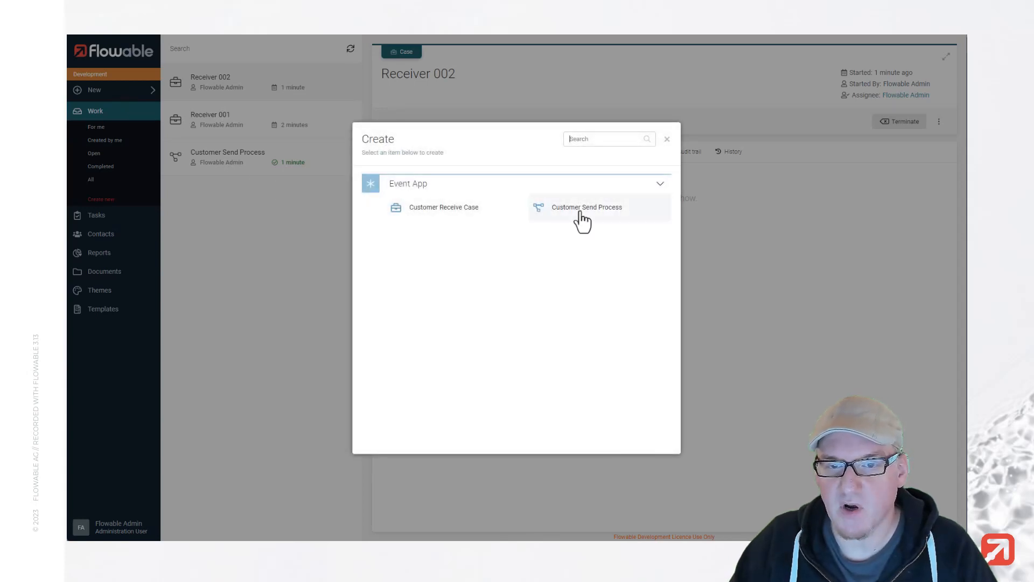
click(580, 212)
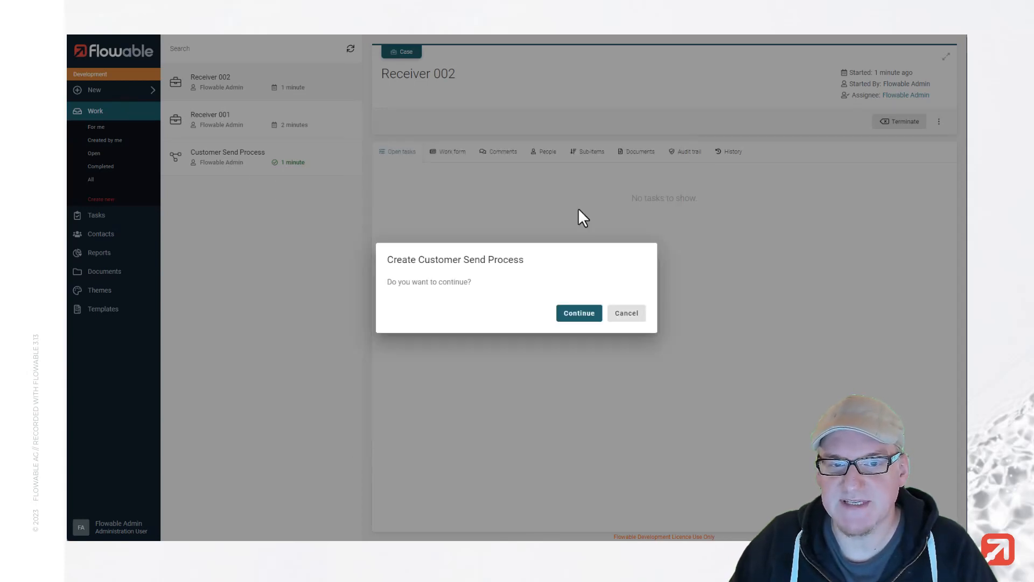
click(575, 313)
Complete the Gather Data task with the customer ID matching Receiver 002, name Acme, active checked, and a description combining name and ID
click(429, 200)
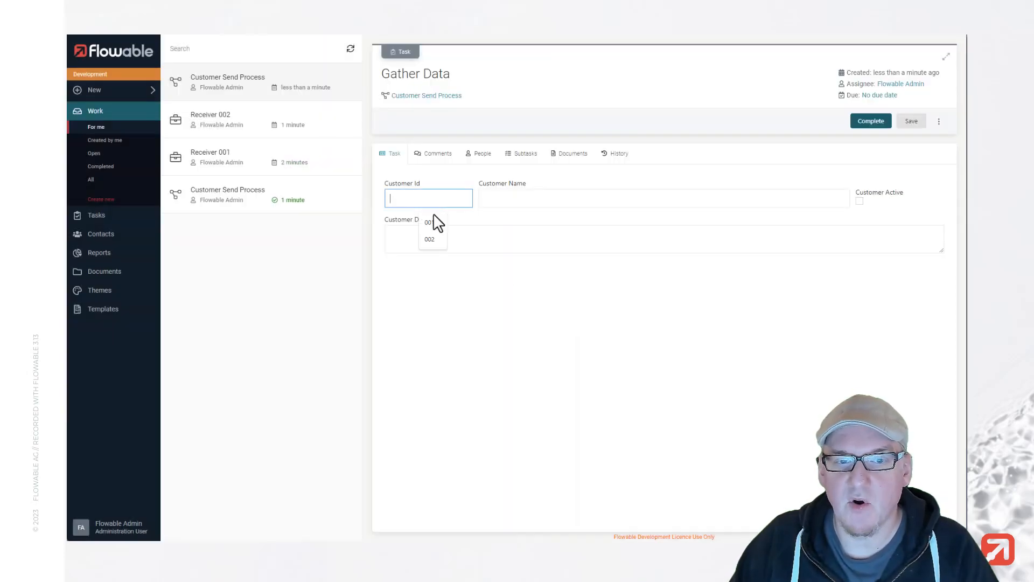
click(434, 241)
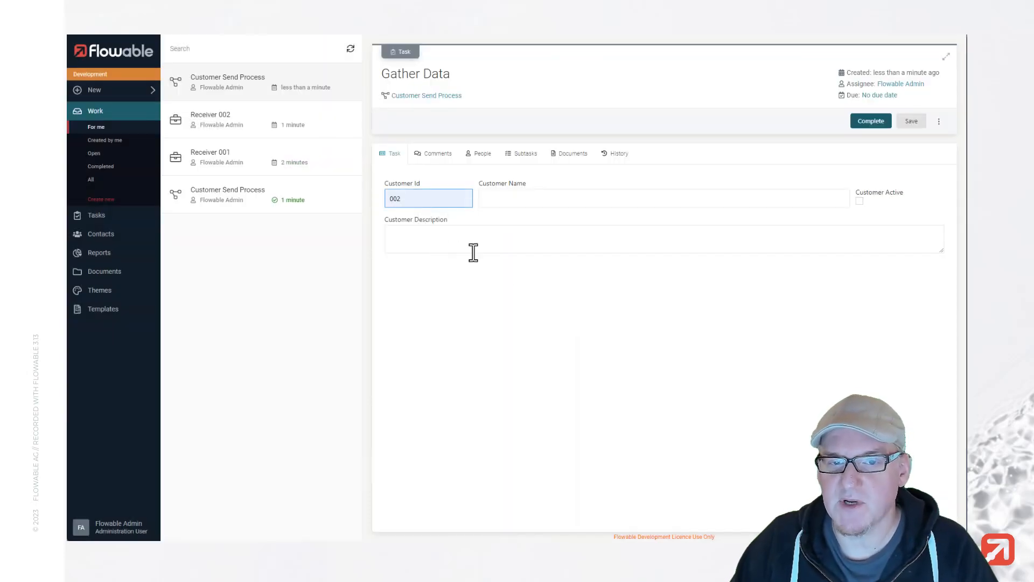
click(518, 199)
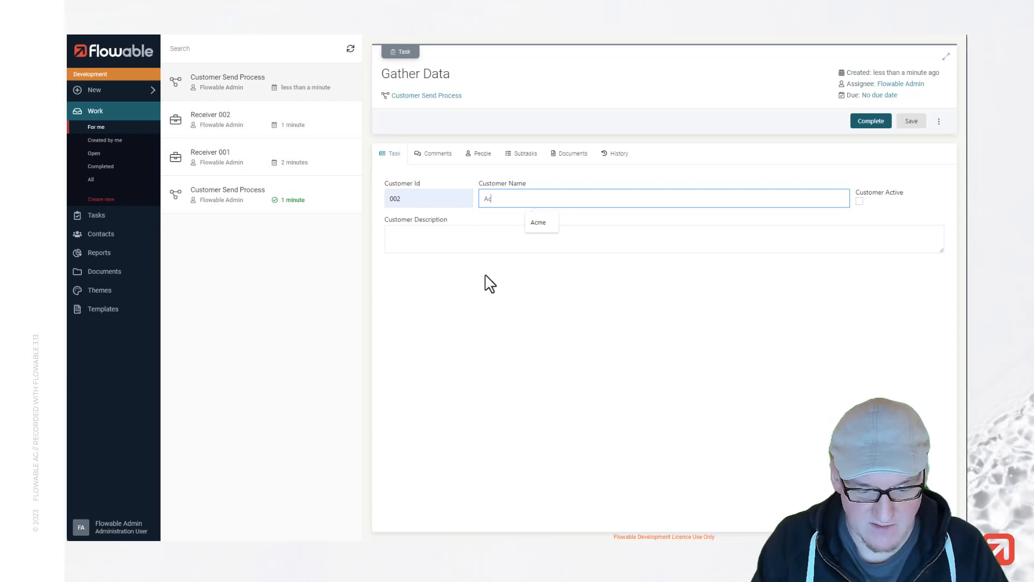
click(859, 201)
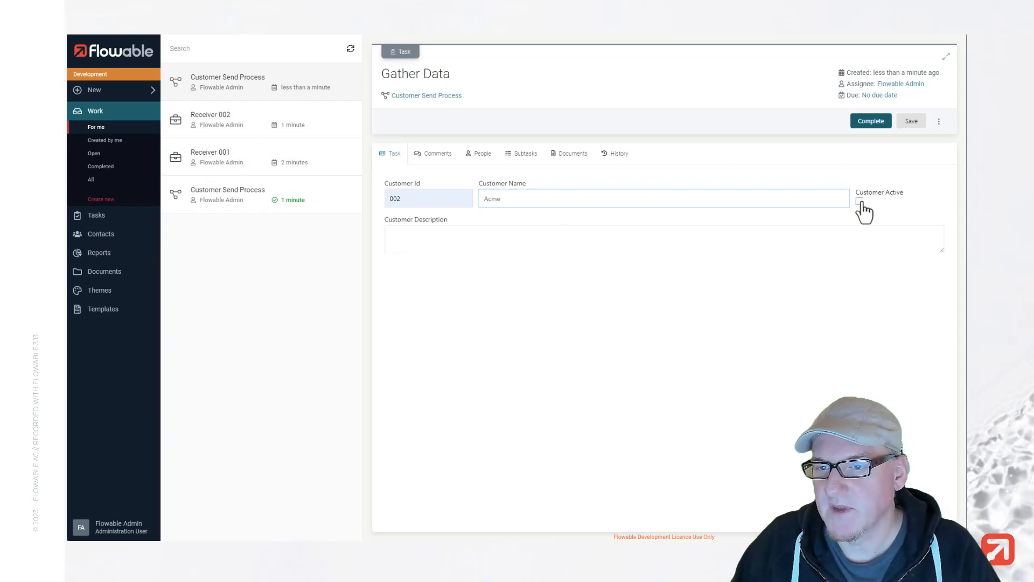
click(455, 234)
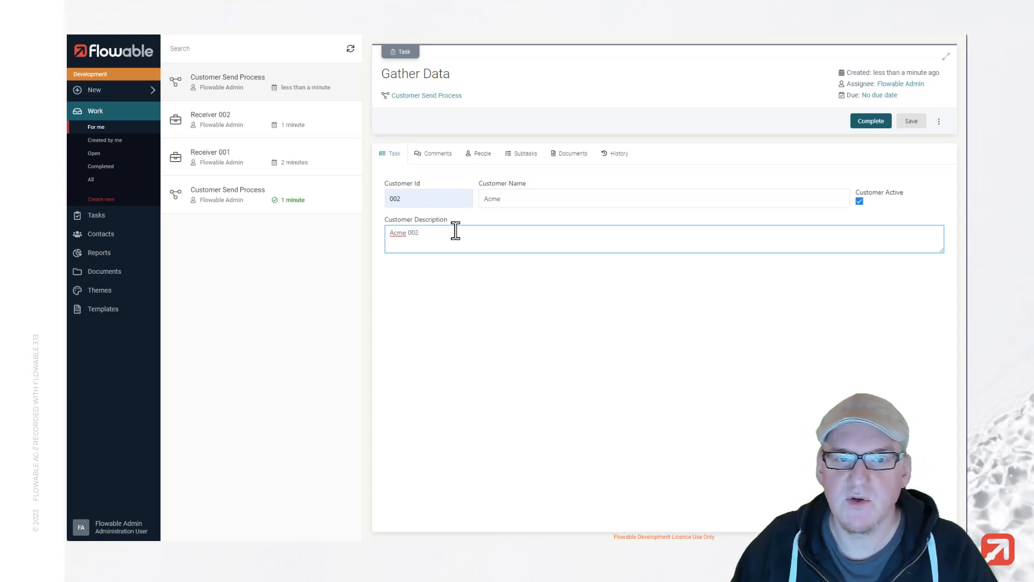
click(877, 123)
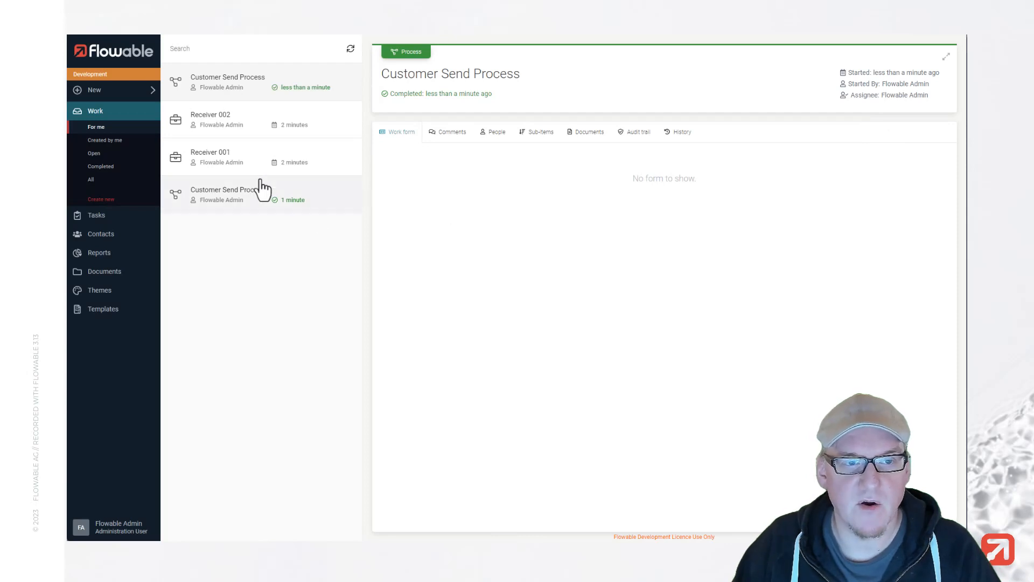
Open Receiver 002's New Customer task and examine the received name, description and active flag
click(251, 122)
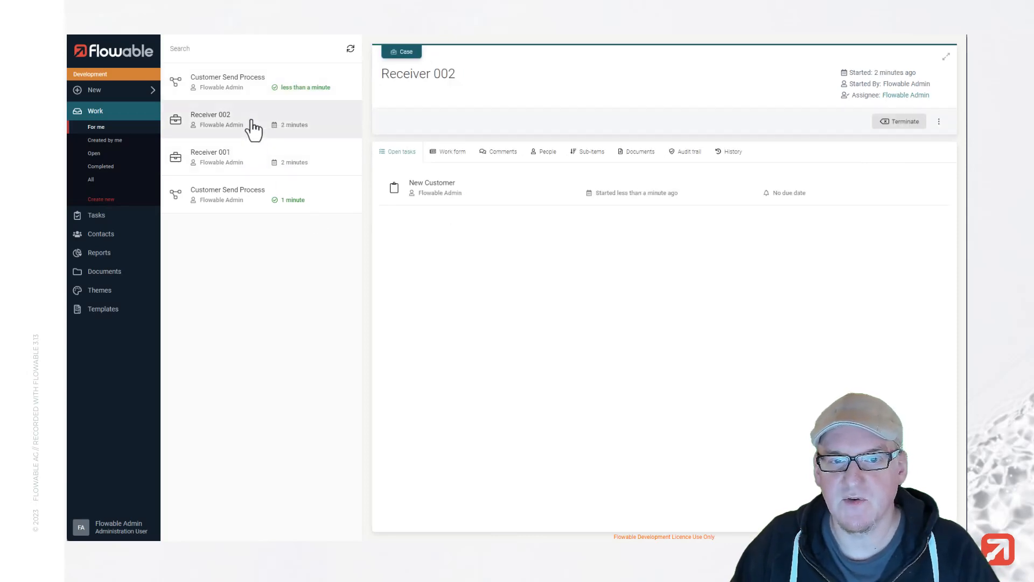
click(496, 201)
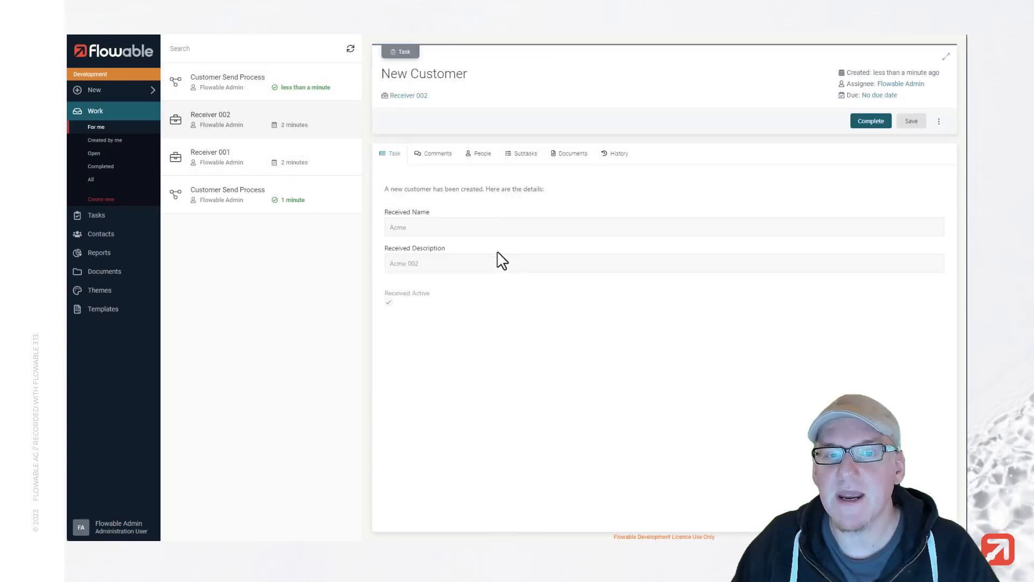